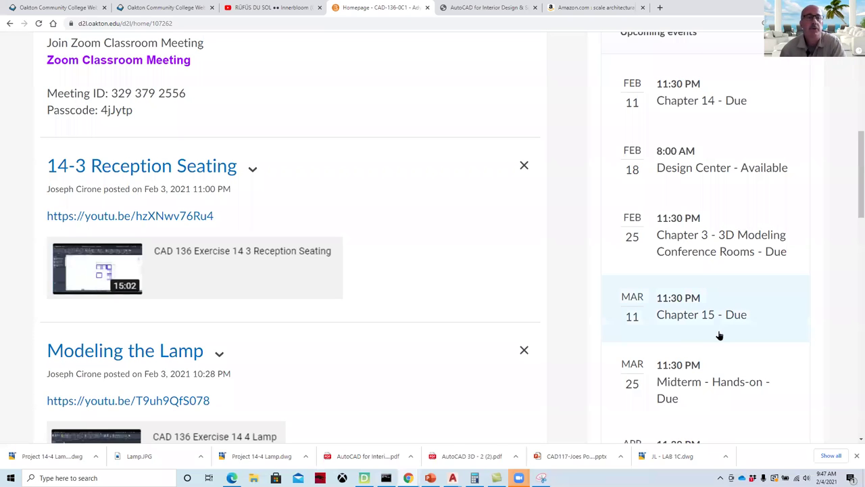
Scroll through the CAD 136 course homepage announcements
{"action": "scroll", "coordinate": [410, 392], "scroll_direction": "up", "scroll_amount": 2}
{"action": "scroll", "coordinate": [410, 392], "scroll_direction": "up", "scroll_amount": 1}
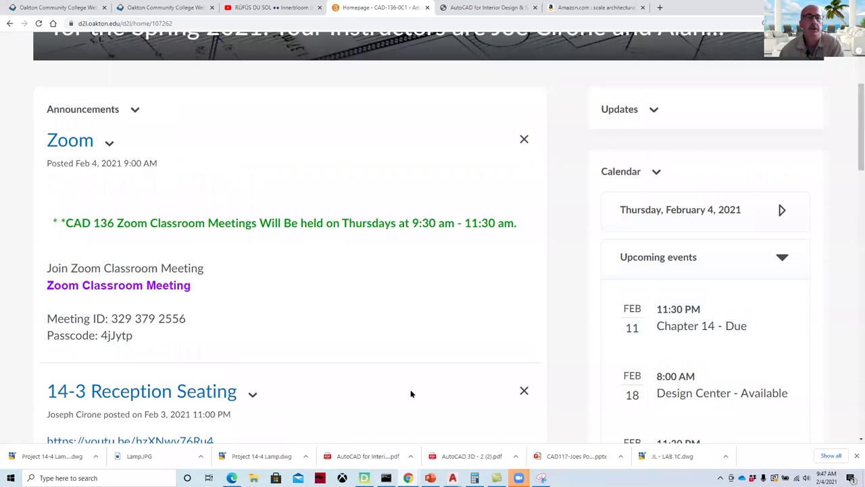
{"action": "scroll", "coordinate": [411, 393], "scroll_direction": "down", "scroll_amount": 3}
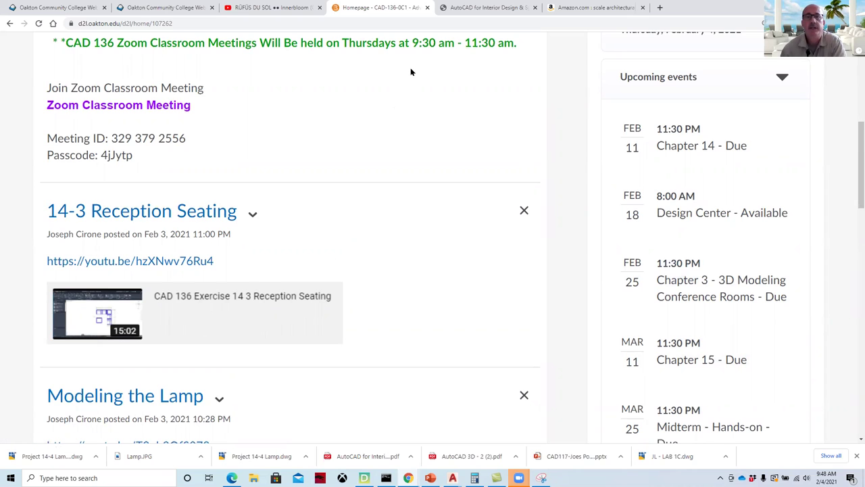
Go to the textbook PDF tab and scroll to the Project 14-3 seating dimensions on page 42
{"action": "left_click", "coordinate": [481, 8]}
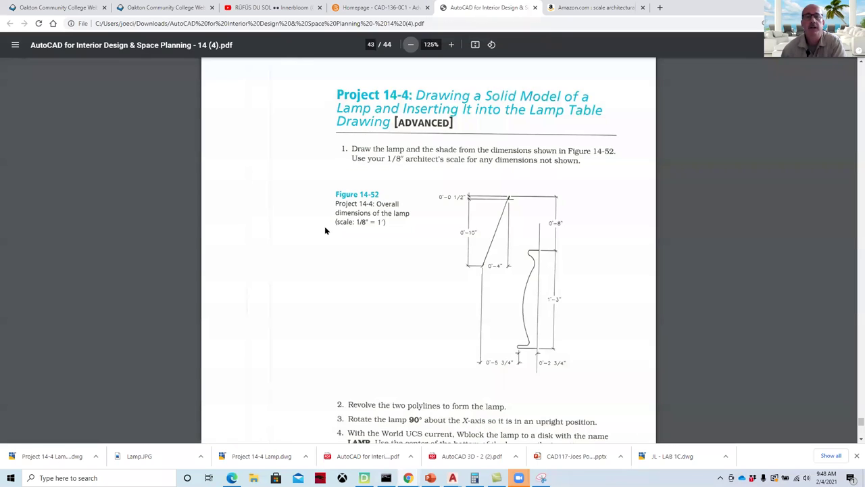
{"action": "scroll", "coordinate": [379, 240], "scroll_direction": "up", "scroll_amount": 10}
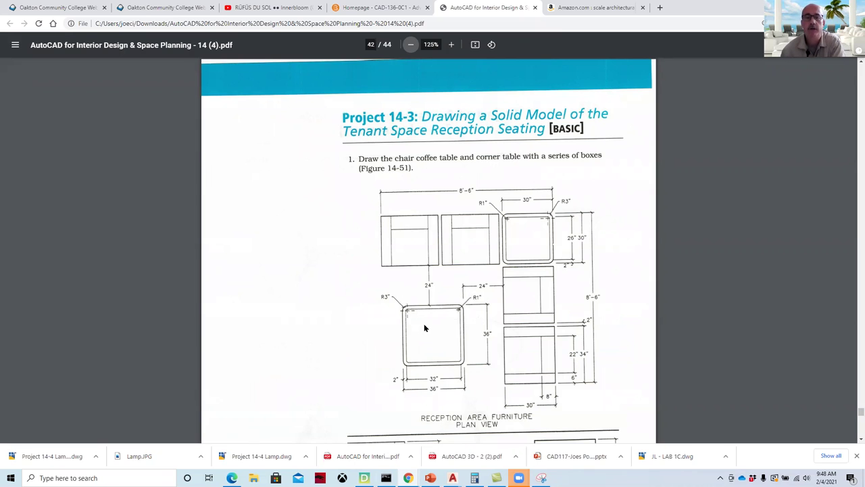
{"action": "scroll", "coordinate": [424, 328], "scroll_direction": "down", "scroll_amount": 3}
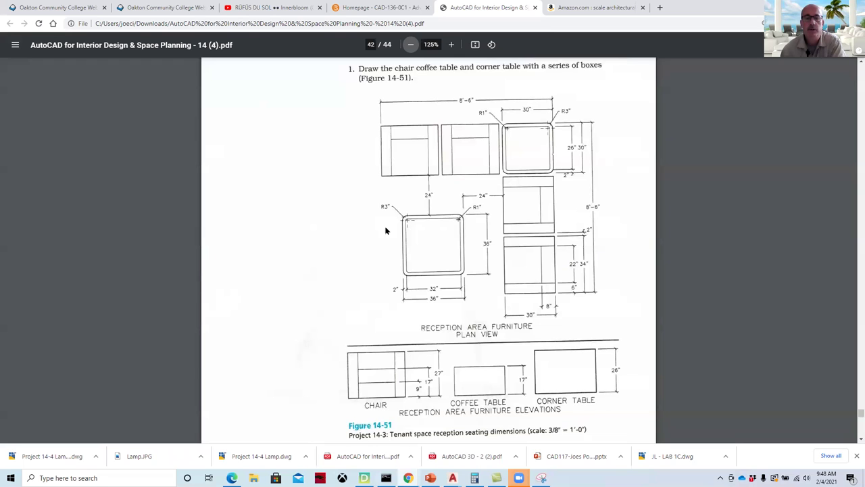
Bring up the JC-Project 14-3 drawing and view the seating in Top plan view
{"action": "mouse_move", "coordinate": [452, 478]}
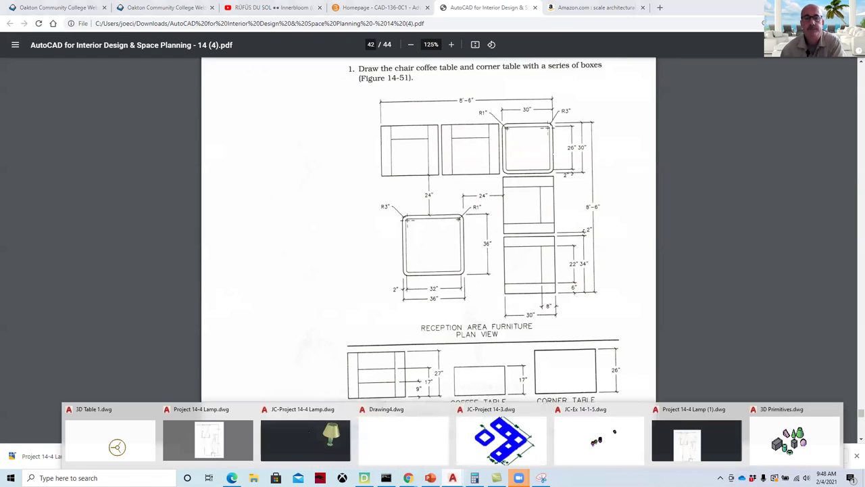
{"action": "left_click", "coordinate": [501, 439]}
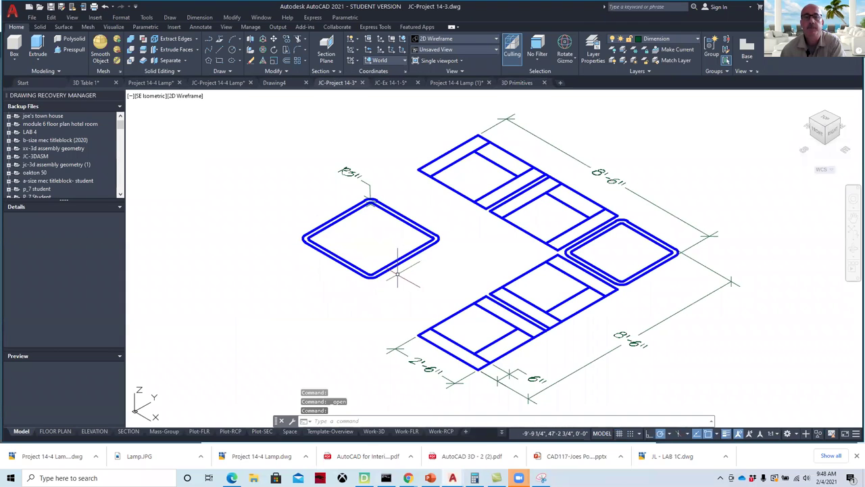
{"action": "left_click", "coordinate": [147, 97]}
{"action": "left_click", "coordinate": [166, 118]}
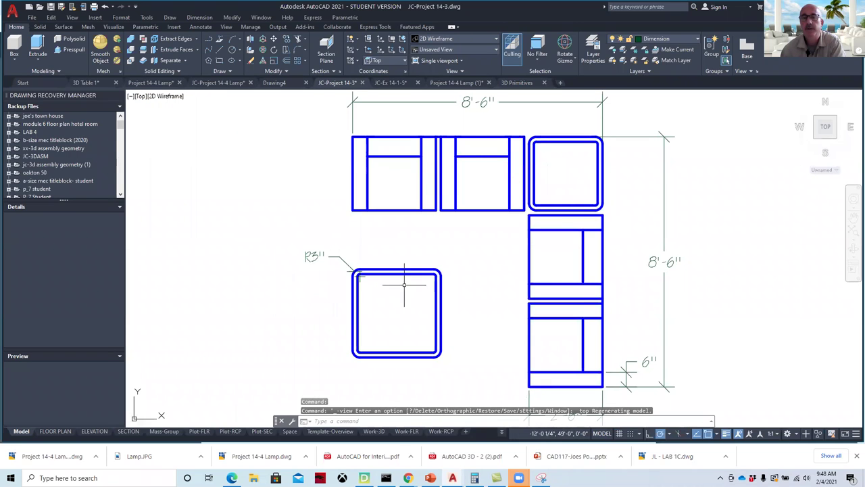
Keep the 3D Modeling workspace and return to the SE Isometric view
{"action": "left_click", "coordinate": [796, 435]}
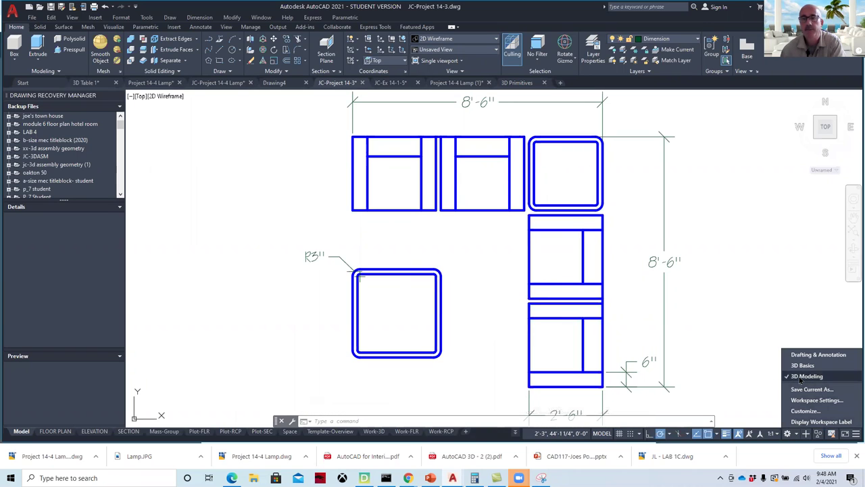
{"action": "left_click", "coordinate": [789, 284]}
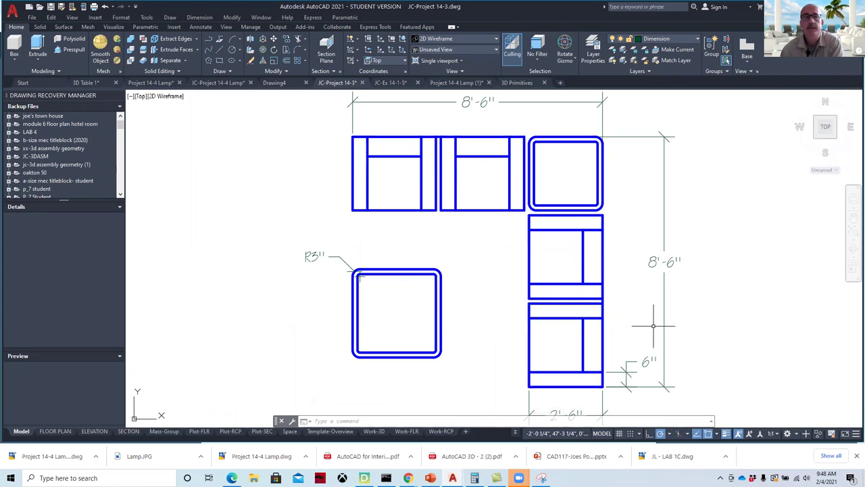
{"action": "left_click", "coordinate": [141, 97]}
{"action": "left_click", "coordinate": [171, 188]}
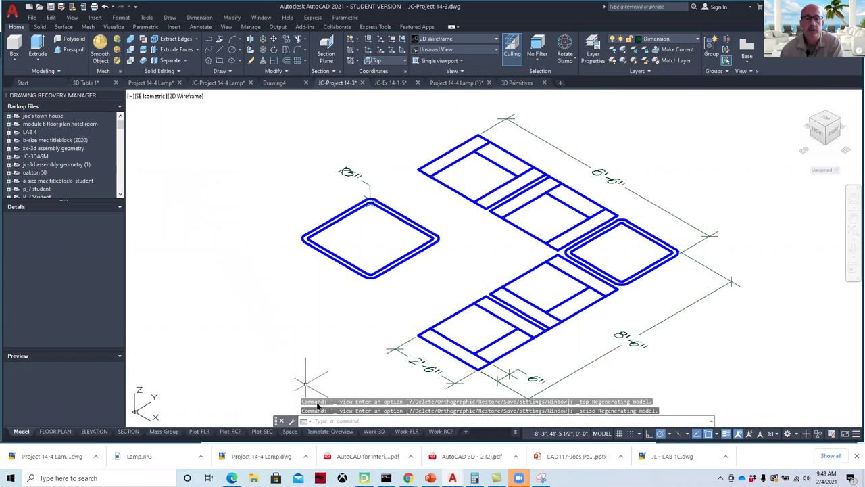
Review Figure 14-51's furniture plan and elevations in the PDF, then return to AutoCAD
{"action": "mouse_move", "coordinate": [408, 477]}
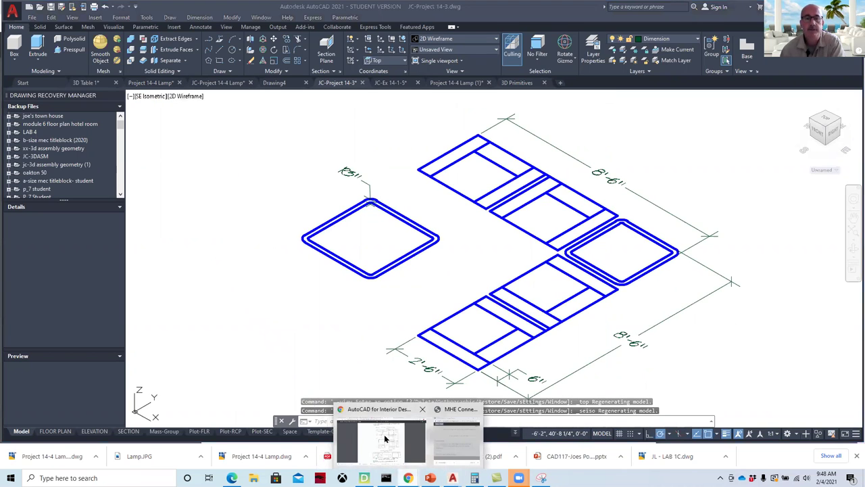
{"action": "left_click", "coordinate": [386, 440]}
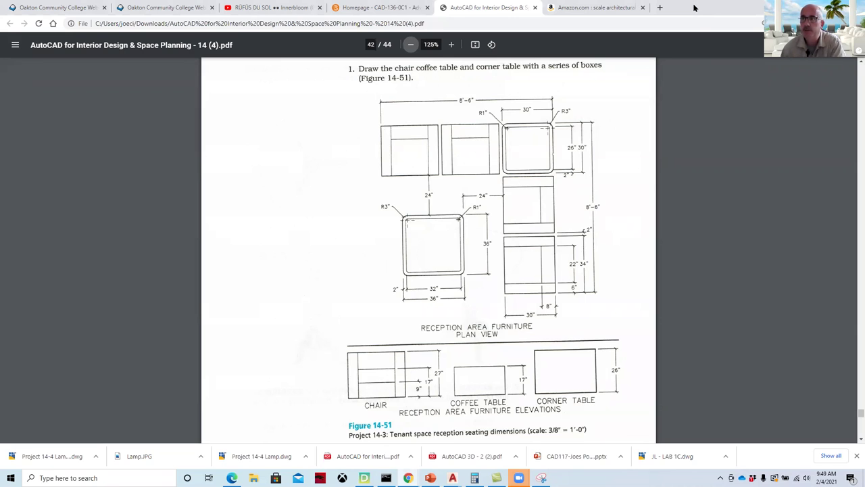
{"action": "key", "text": "alt+Tab"}
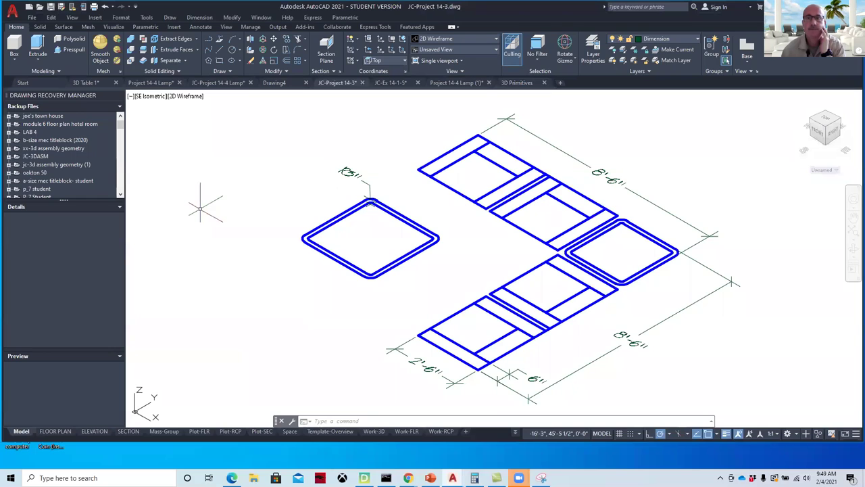
Create a layer named 3D Furniture based on Wall and give it colour 140
{"action": "left_click", "coordinate": [593, 51]}
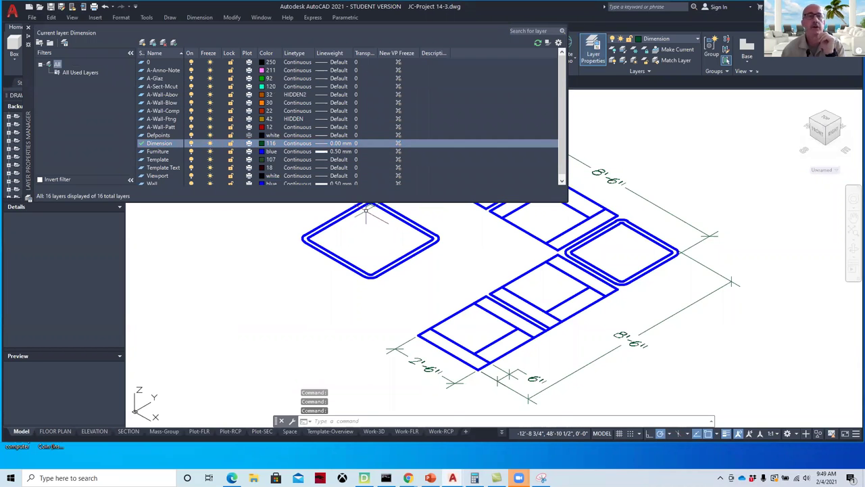
{"action": "left_click", "coordinate": [129, 145]}
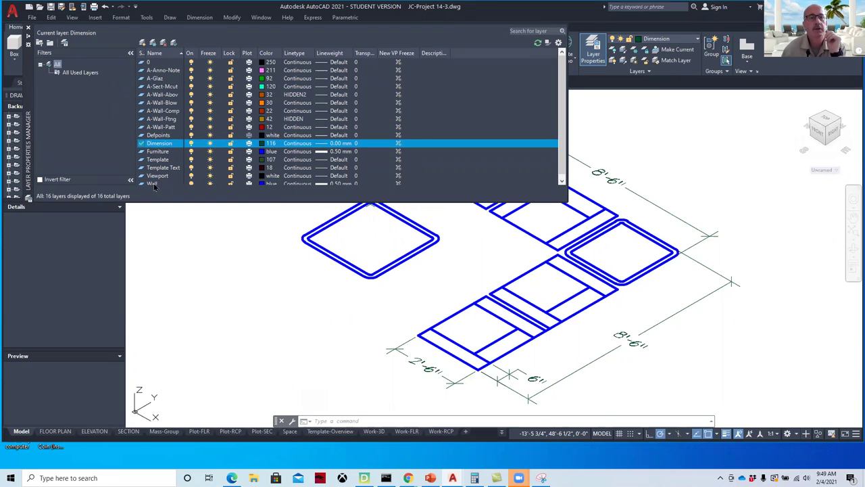
{"action": "scroll", "coordinate": [567, 115], "scroll_direction": "down", "scroll_amount": 1}
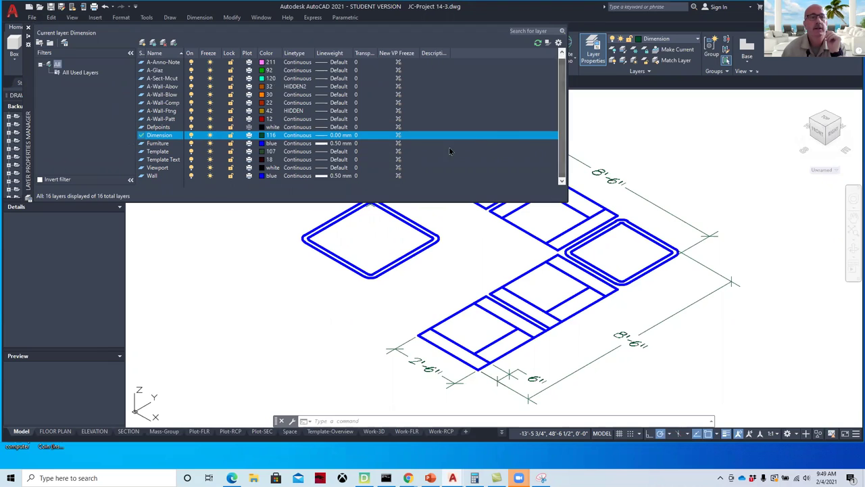
{"action": "left_click", "coordinate": [154, 177]}
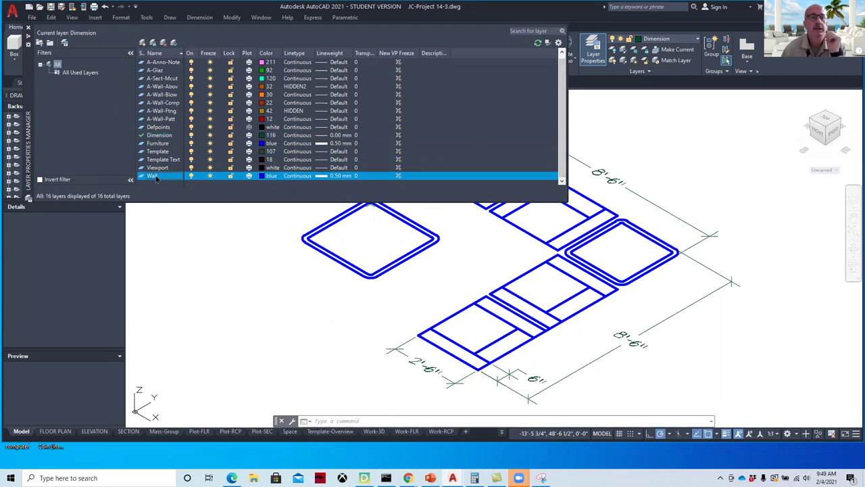
{"action": "left_click", "coordinate": [142, 43]}
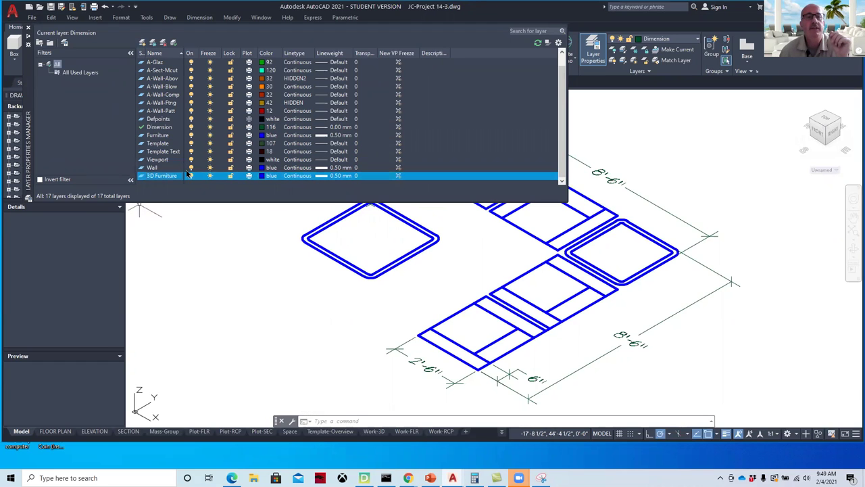
{"action": "left_click", "coordinate": [264, 177]}
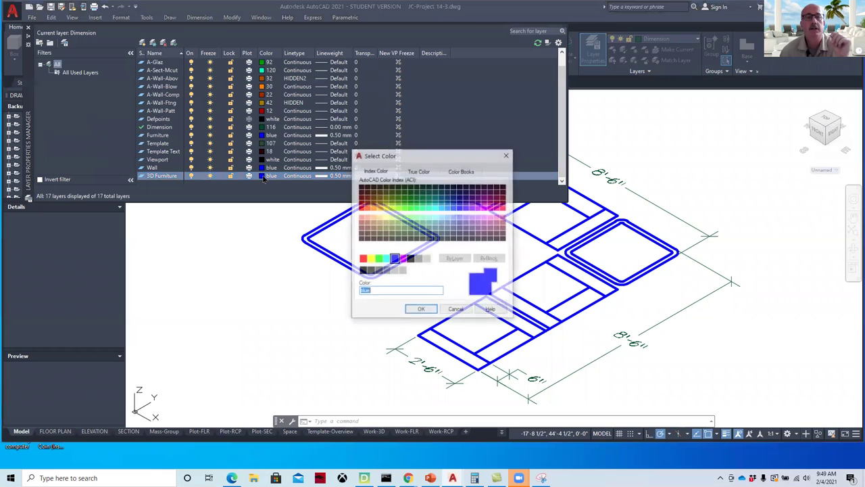
{"action": "left_click", "coordinate": [441, 206]}
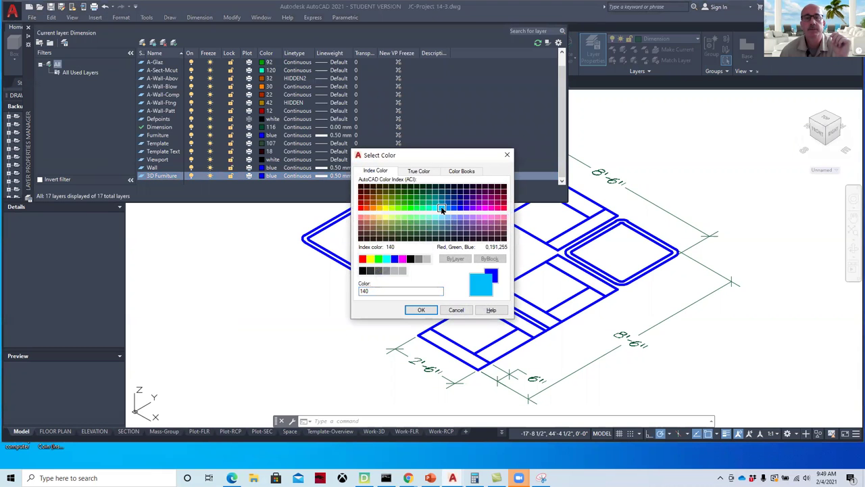
{"action": "left_click", "coordinate": [420, 309]}
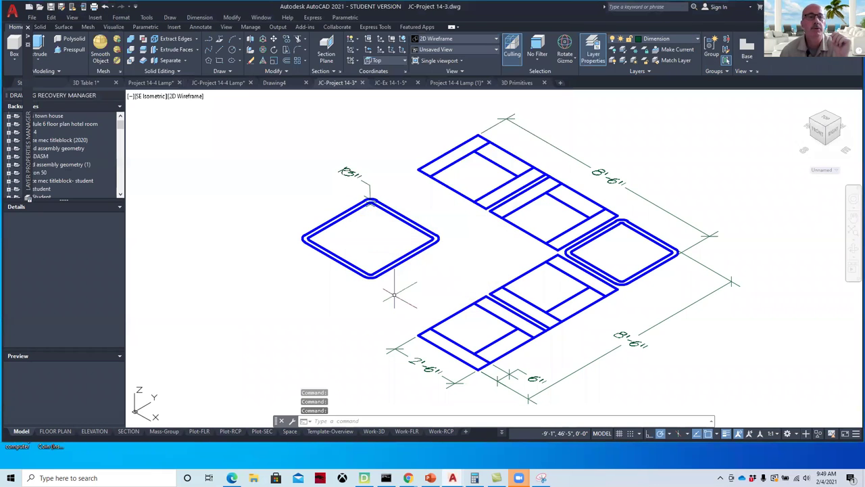
Make 3D Furniture current and presspull the end chair's strip up 27 inches
{"action": "mouse_move", "coordinate": [39, 112]}
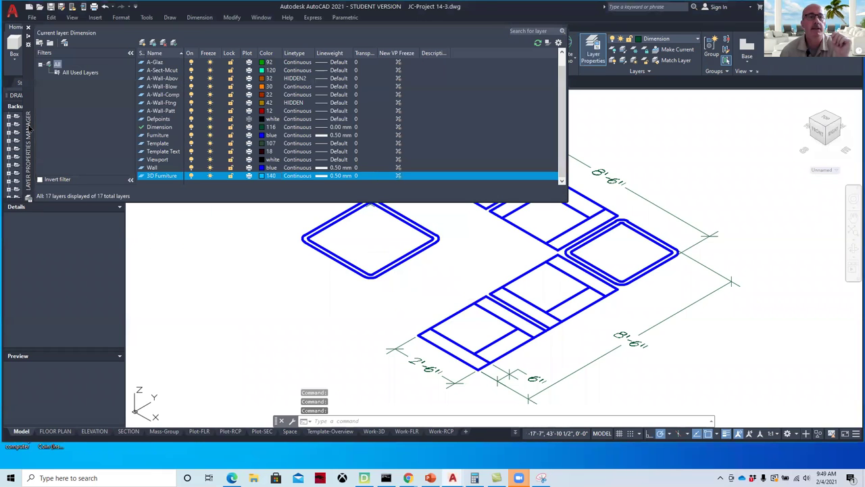
{"action": "left_click", "coordinate": [173, 42]}
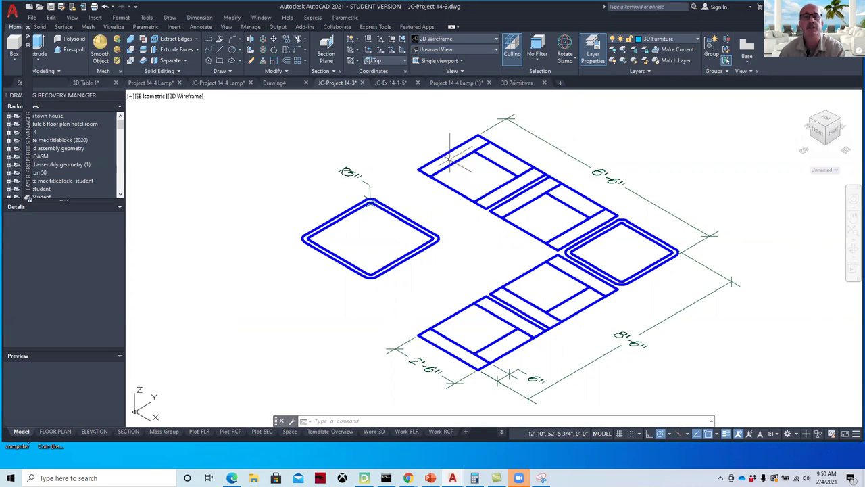
{"action": "left_click", "coordinate": [73, 50]}
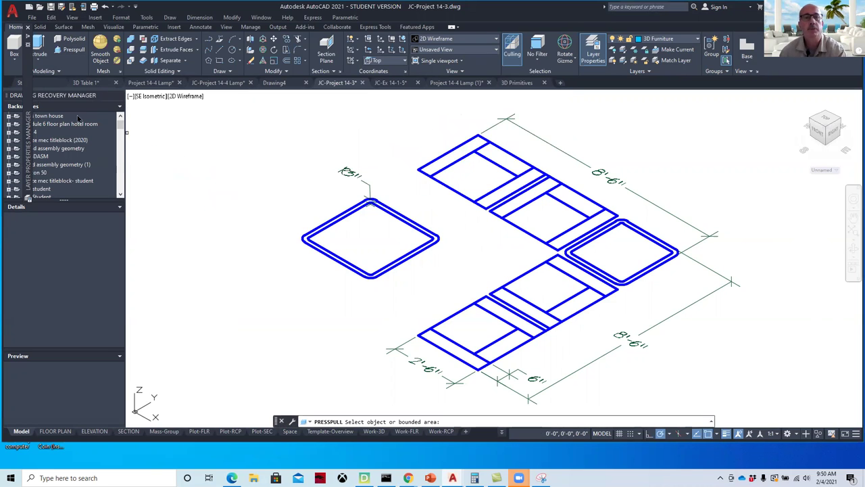
{"action": "left_click", "coordinate": [452, 154]}
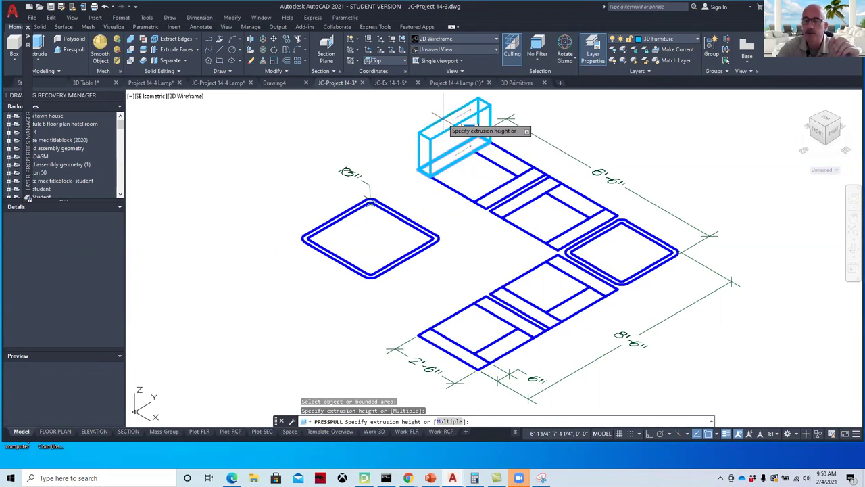
{"action": "type", "text": "27"}
{"action": "key", "text": "Return"}
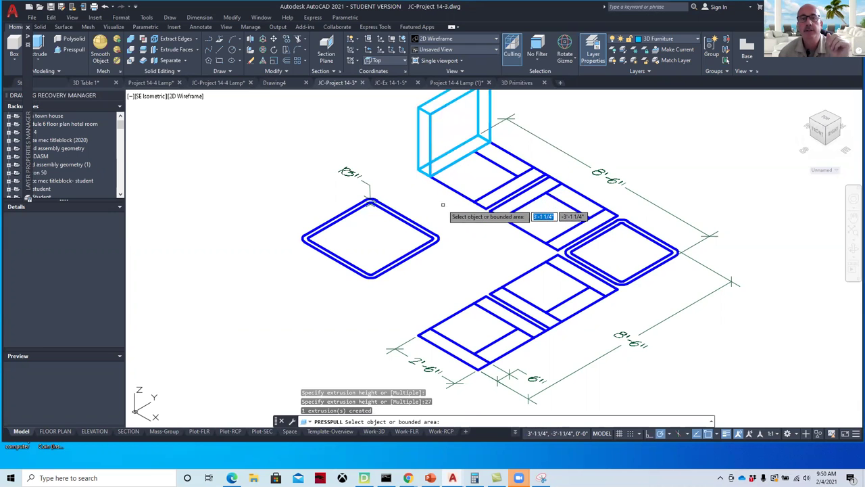
Presspull the adjacent chair area up 27 inches as well
{"action": "middle_click_drag", "start_coordinate": [441, 204], "coordinate": [379, 258]}
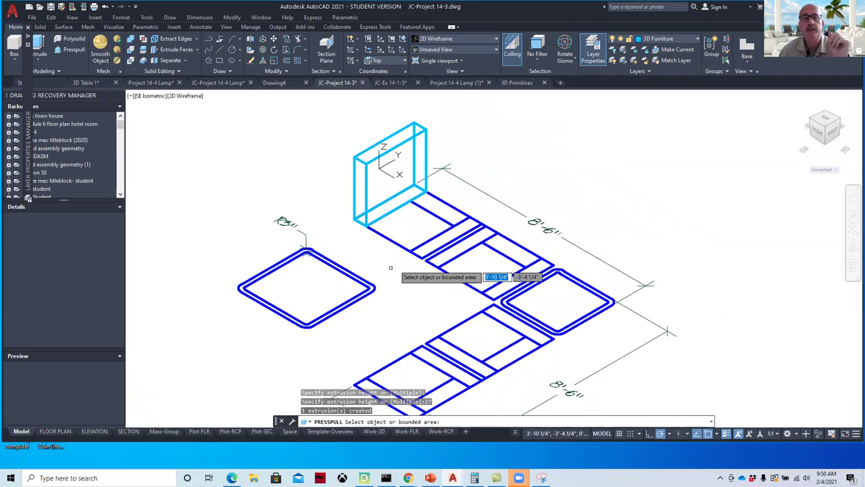
{"action": "left_click", "coordinate": [440, 216]}
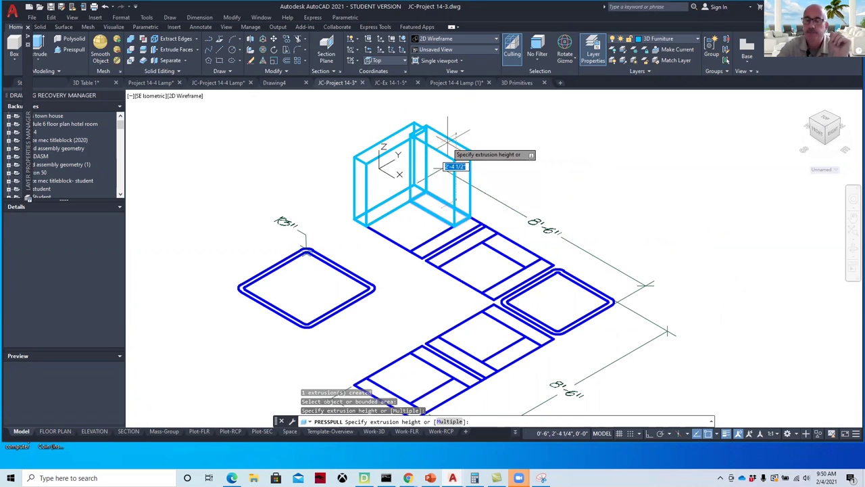
{"action": "type", "text": "27"}
{"action": "key", "text": "Return"}
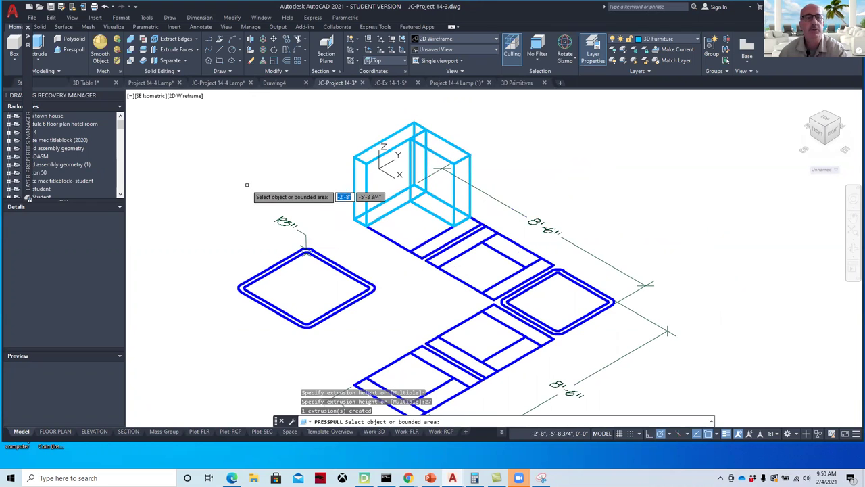
{"action": "key", "text": "Return"}
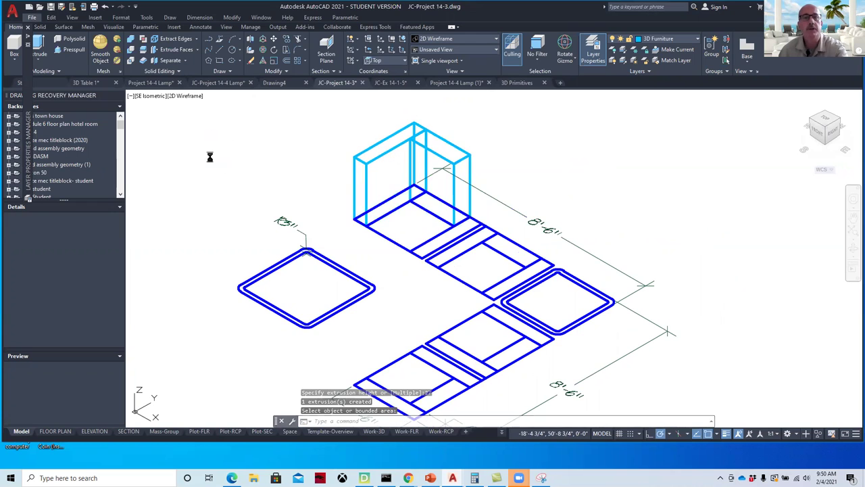
{"action": "left_click", "coordinate": [181, 95]}
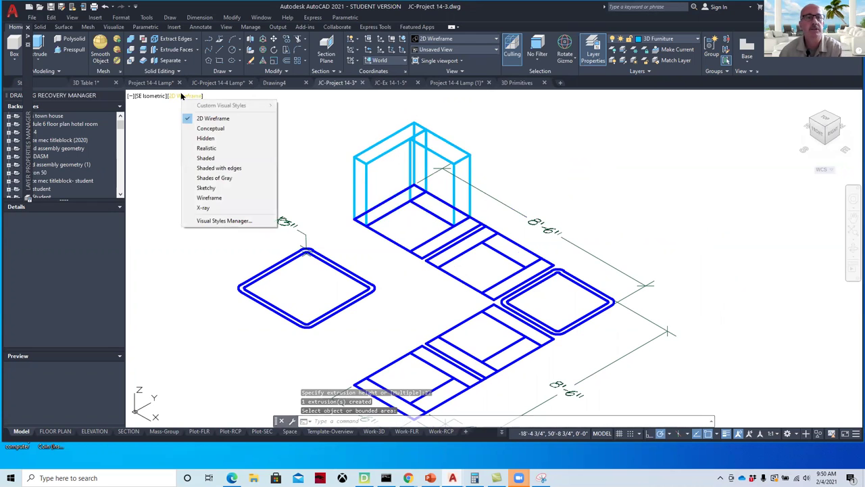
{"action": "left_click", "coordinate": [206, 129]}
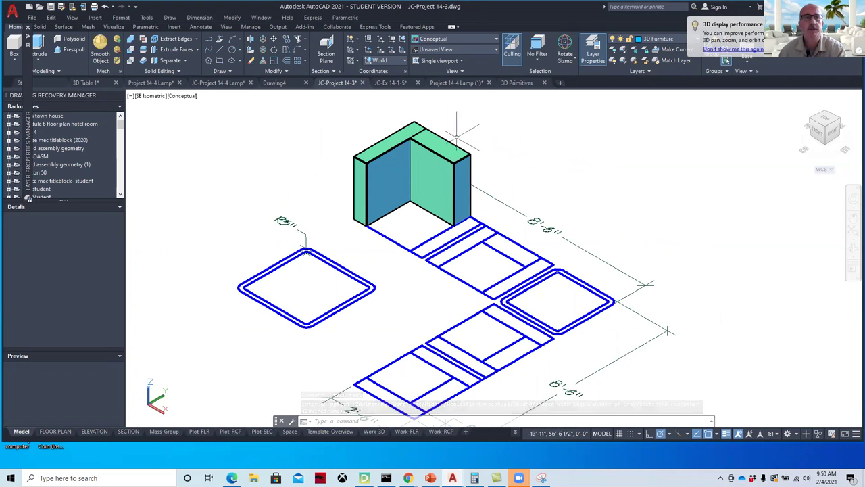
{"action": "left_click", "coordinate": [186, 96]}
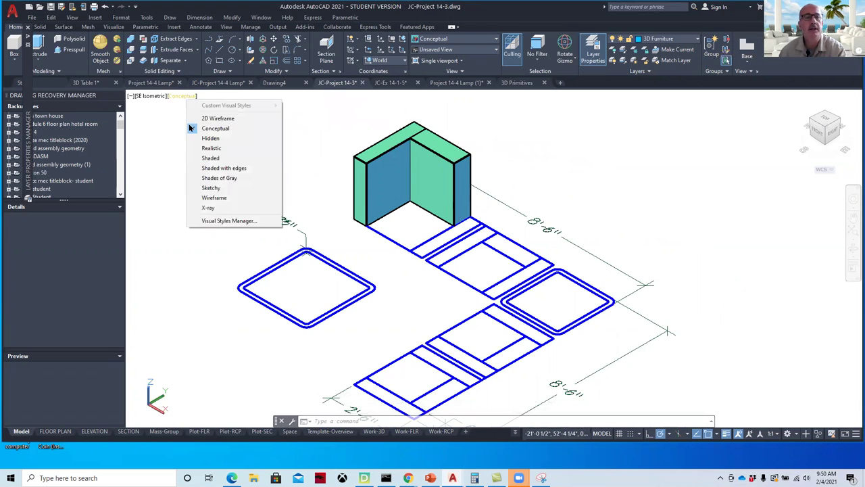
{"action": "left_click", "coordinate": [203, 207]}
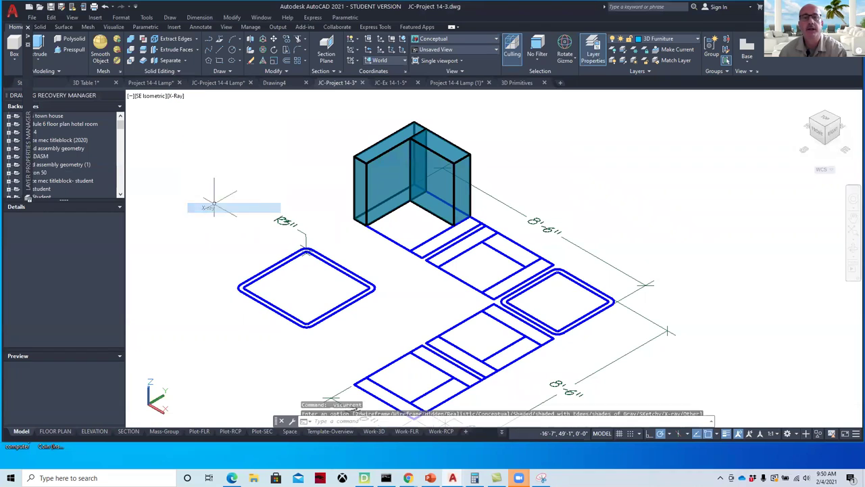
{"action": "left_click", "coordinate": [176, 96]}
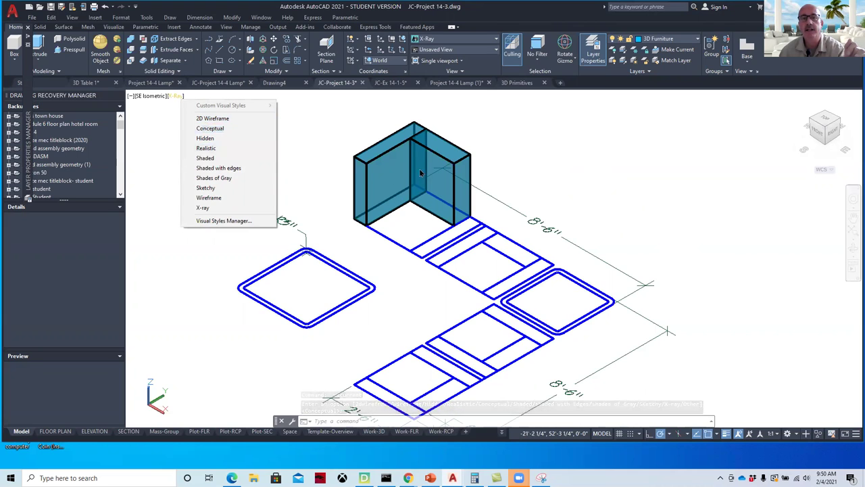
{"action": "left_click", "coordinate": [228, 120]}
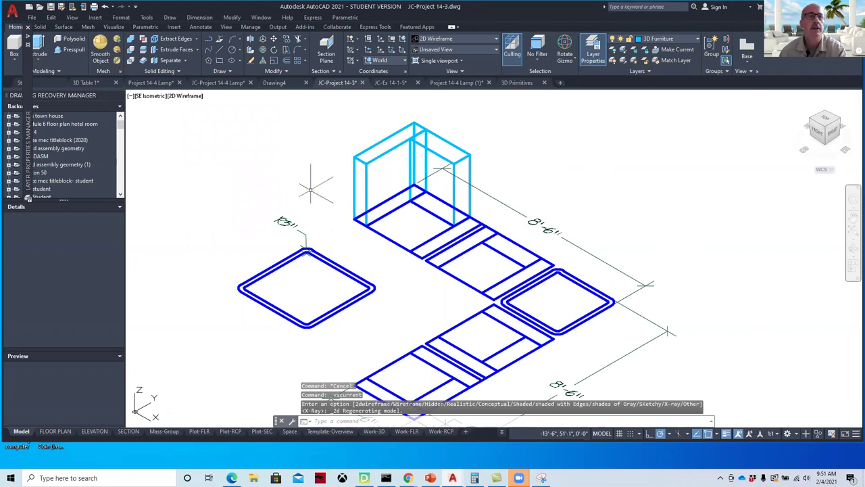
Presspull the second arm outline 2 and the seat outline 8 high
{"action": "left_click", "coordinate": [69, 50]}
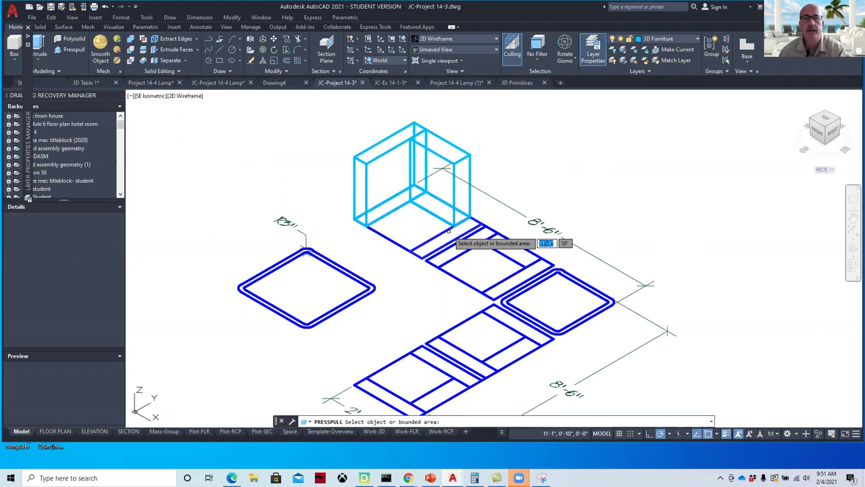
{"action": "left_click", "coordinate": [459, 232]}
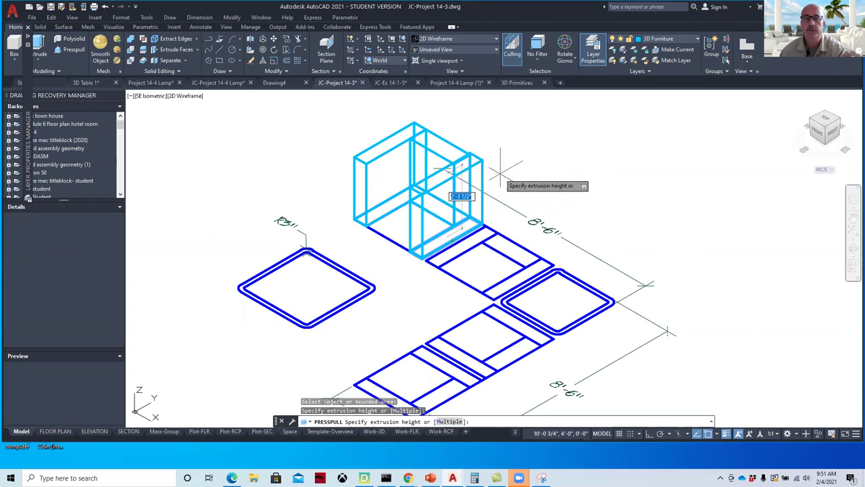
{"action": "type", "text": "27"}
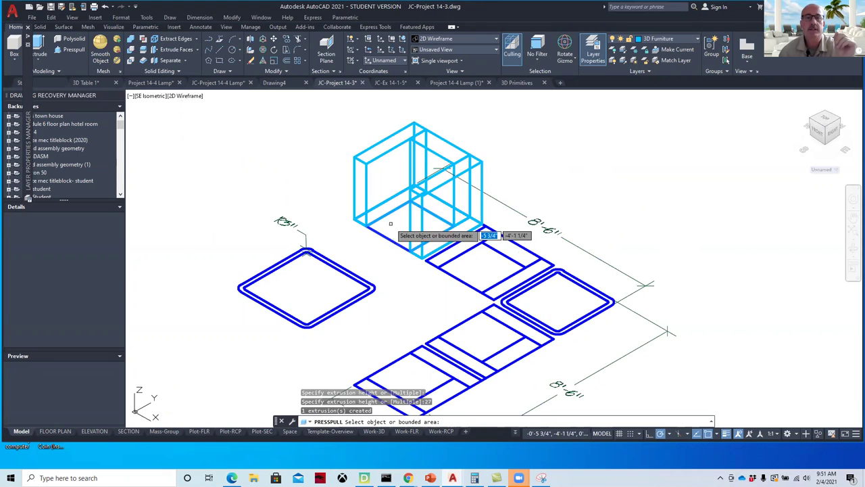
{"action": "left_click", "coordinate": [394, 227]}
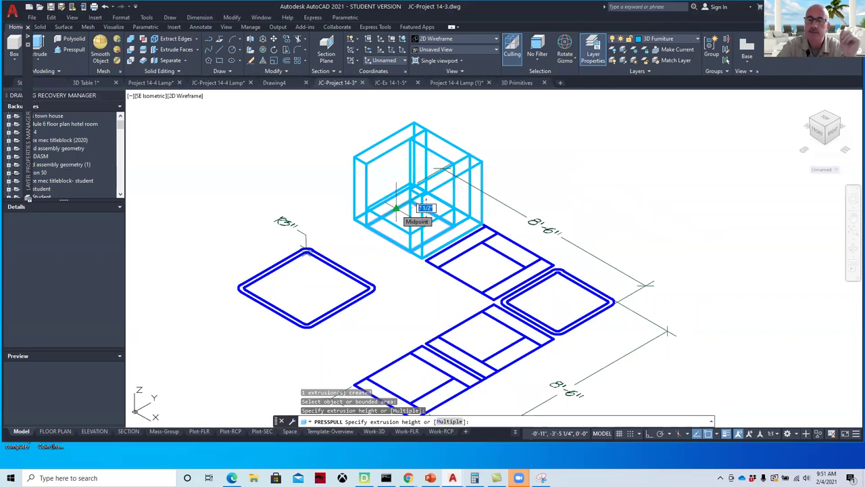
{"action": "type", "text": "8"}
{"action": "key", "text": "Return"}
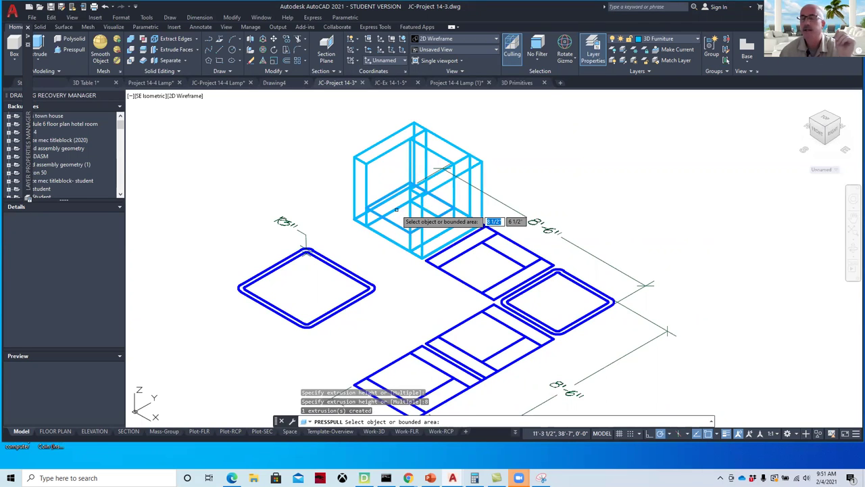
Switch to the Move gizmo and shade the model in Conceptual visual style
{"action": "left_click", "coordinate": [575, 61]}
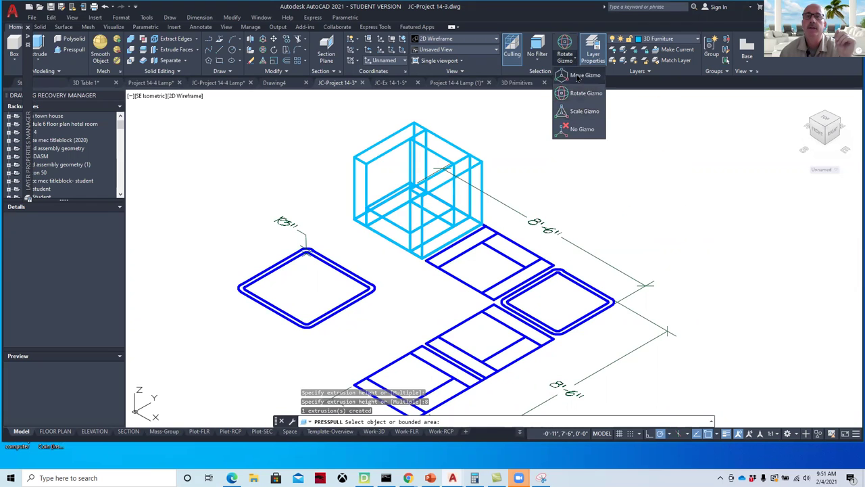
{"action": "left_click", "coordinate": [576, 78]}
{"action": "left_click", "coordinate": [425, 216]}
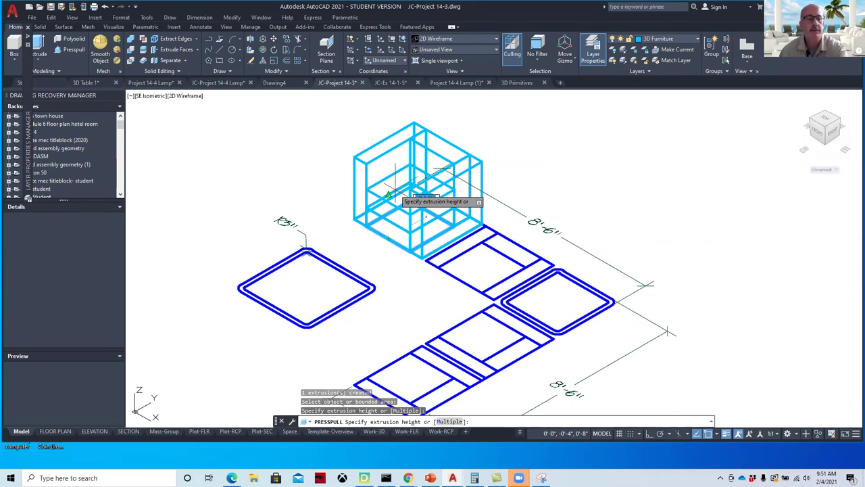
{"action": "key", "text": "Escape"}
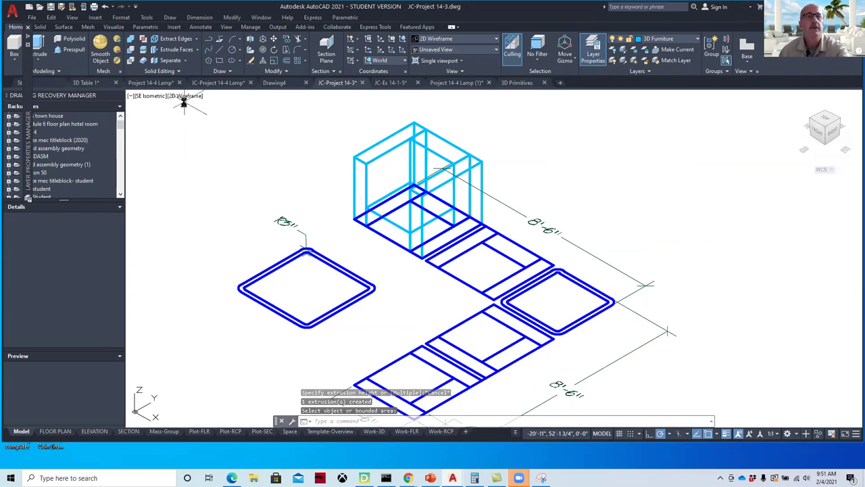
{"action": "key", "text": "Escape"}
{"action": "left_click", "coordinate": [183, 96]}
{"action": "left_click", "coordinate": [211, 128]}
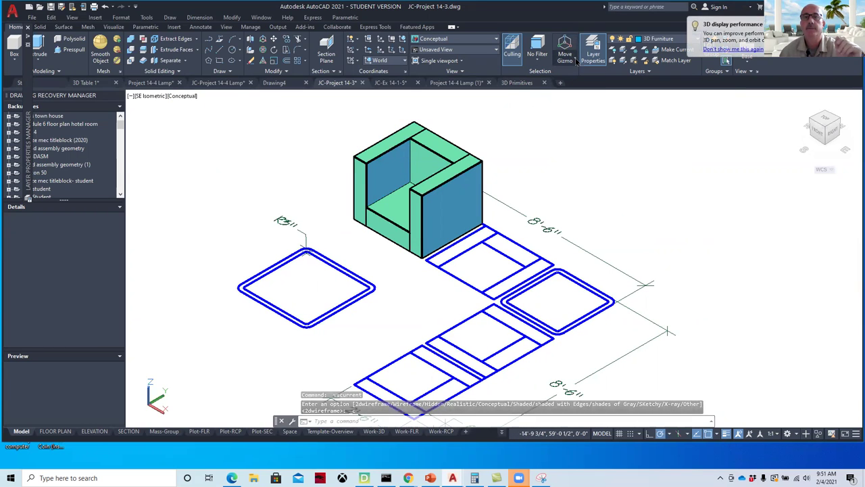
Raise the chair seat block 9 inches with the Move gizmo
{"action": "left_click", "coordinate": [567, 60]}
{"action": "left_click", "coordinate": [579, 76]}
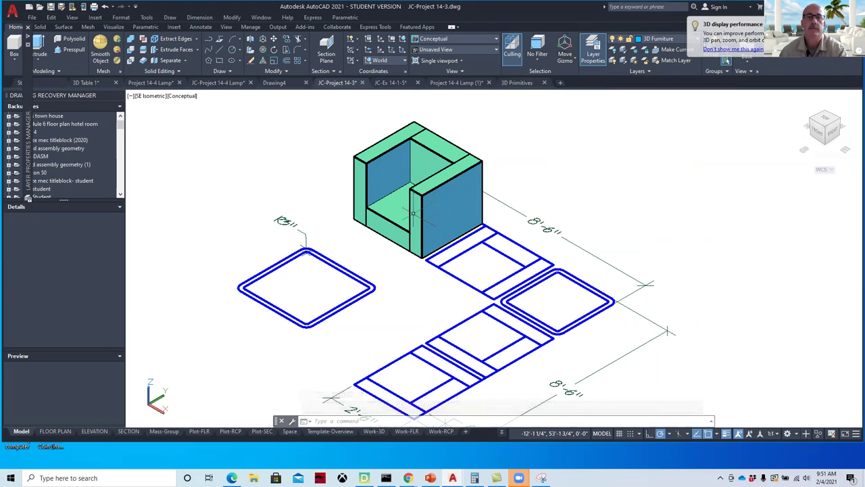
{"action": "left_click", "coordinate": [385, 219], "text": "ctrl"}
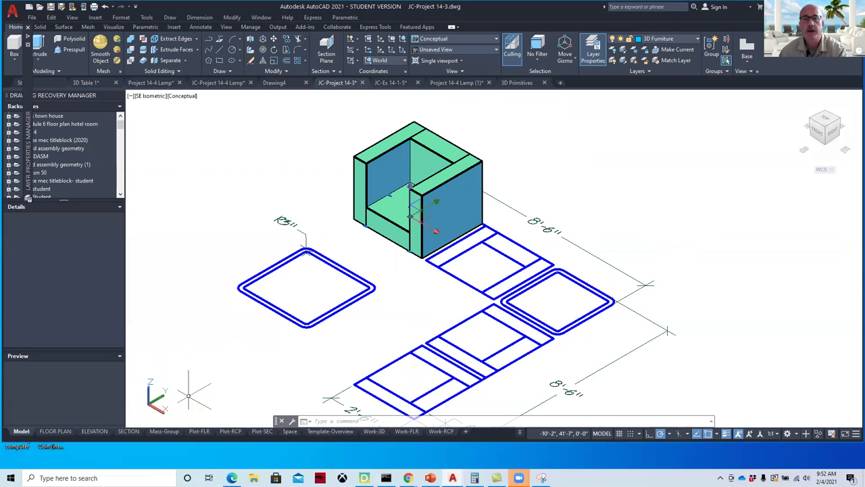
{"action": "left_click", "coordinate": [411, 191]}
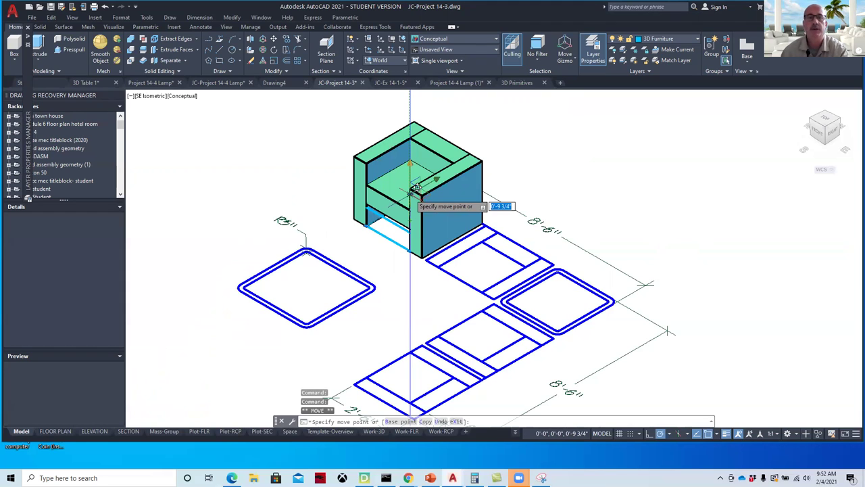
{"action": "type", "text": "9"}
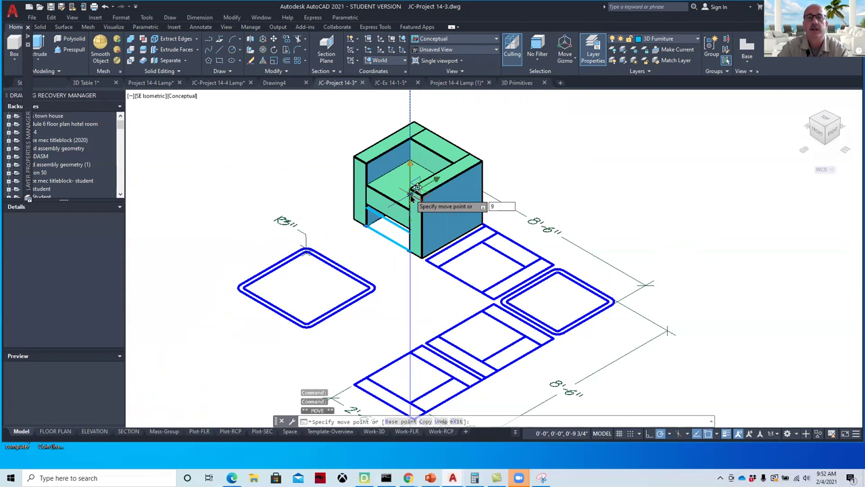
{"action": "key", "text": "Return"}
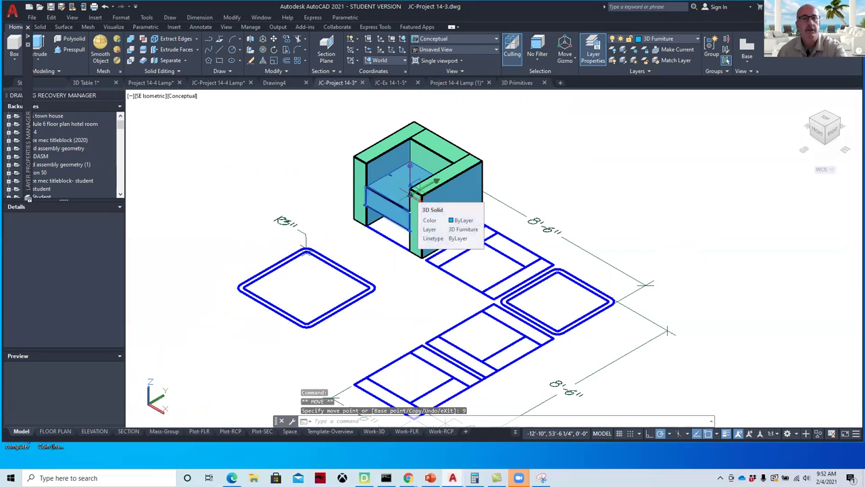
{"action": "key", "text": "Escape"}
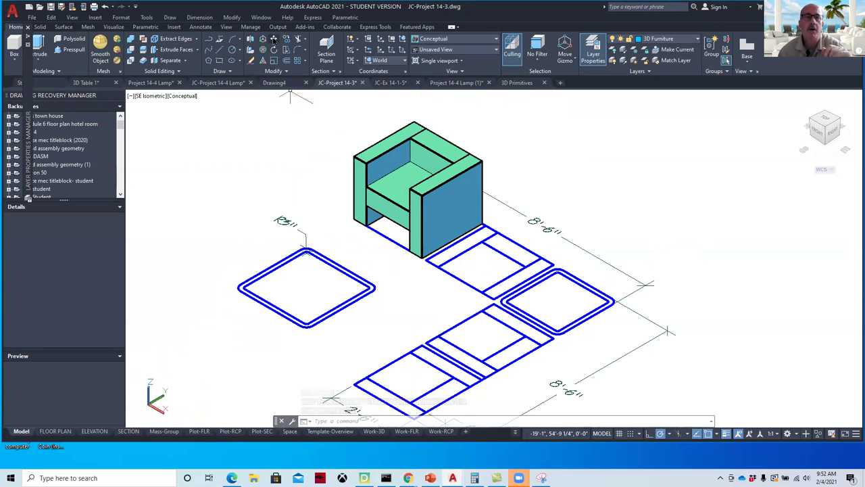
Start a MOVE of the chair's left arm, then cancel it
{"action": "type", "text": "move"}
{"action": "key", "text": "Return"}
{"action": "left_click", "coordinate": [381, 150]}
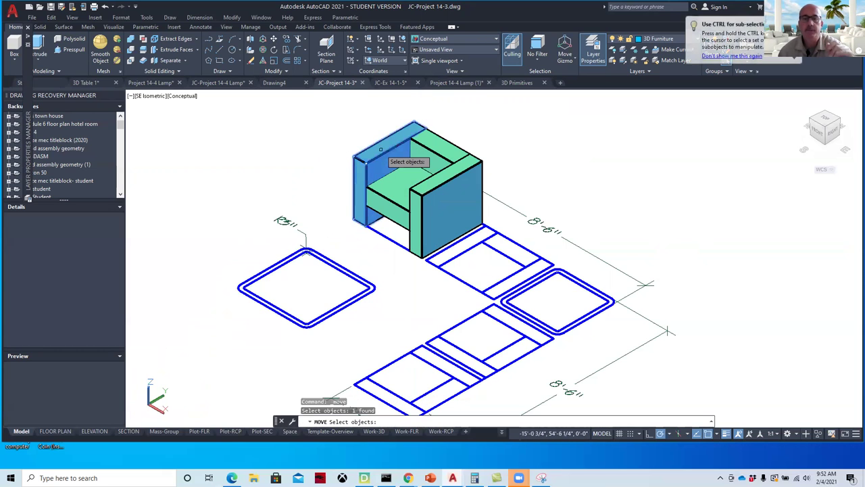
{"action": "key", "text": "Return"}
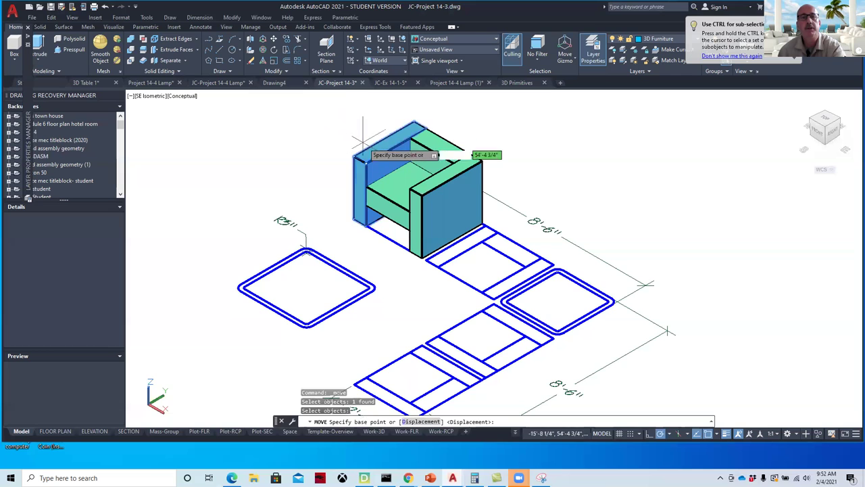
{"action": "left_click", "coordinate": [378, 142]}
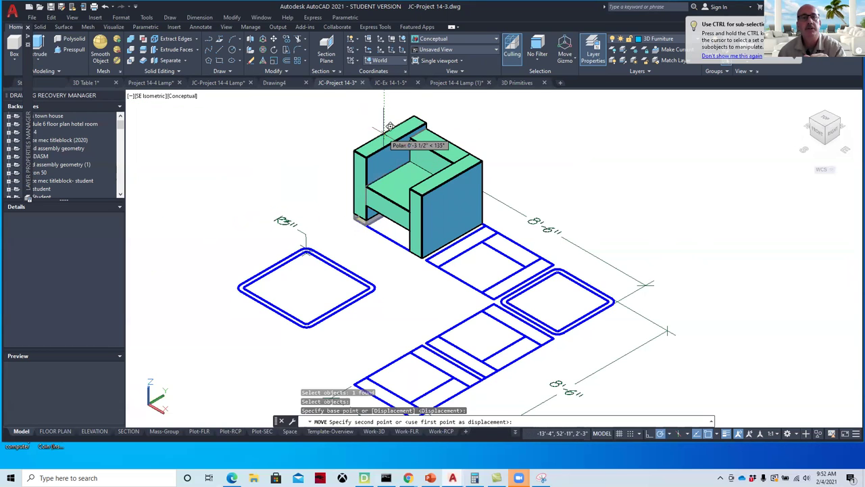
{"action": "key", "text": "Escape"}
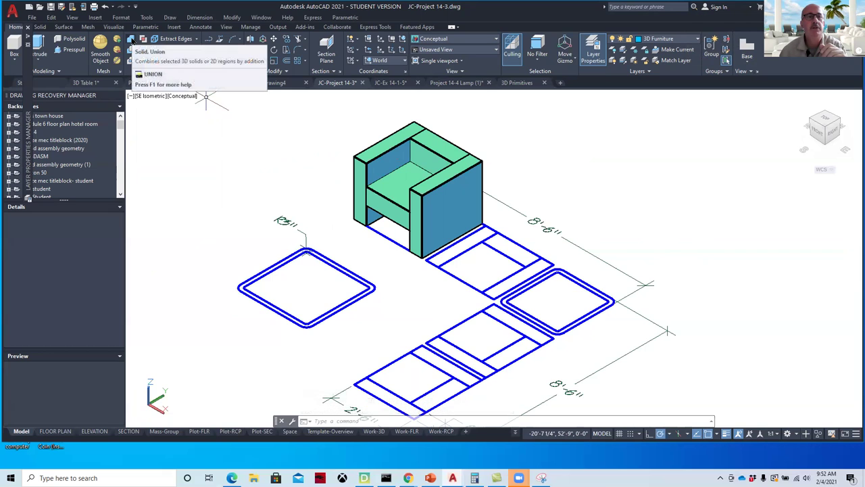
Union the chair's back, both arms and seat into one solid
{"action": "left_click", "coordinate": [131, 39]}
{"action": "left_click", "coordinate": [450, 143]}
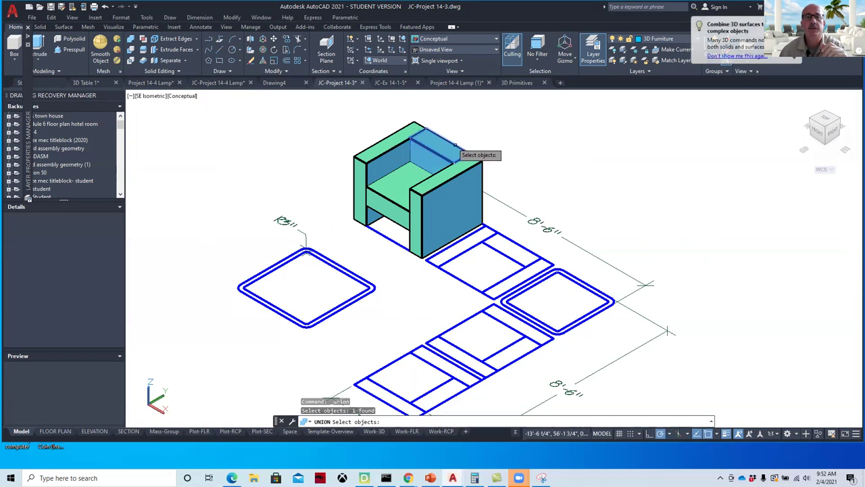
{"action": "left_click", "coordinate": [396, 135]}
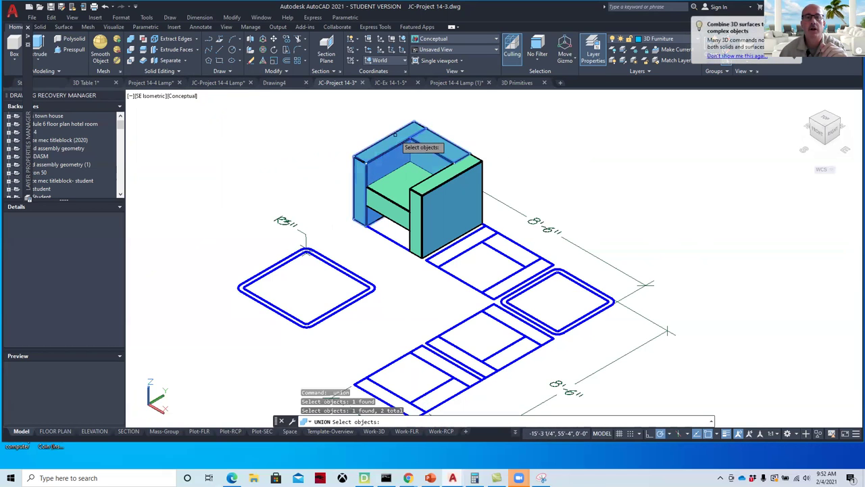
{"action": "left_click", "coordinate": [478, 173]}
{"action": "left_click", "coordinate": [404, 180]}
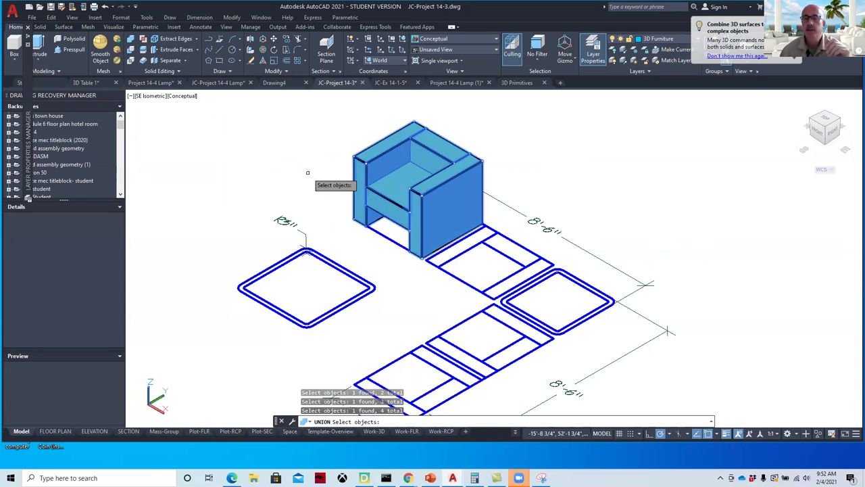
{"action": "key", "text": "Return"}
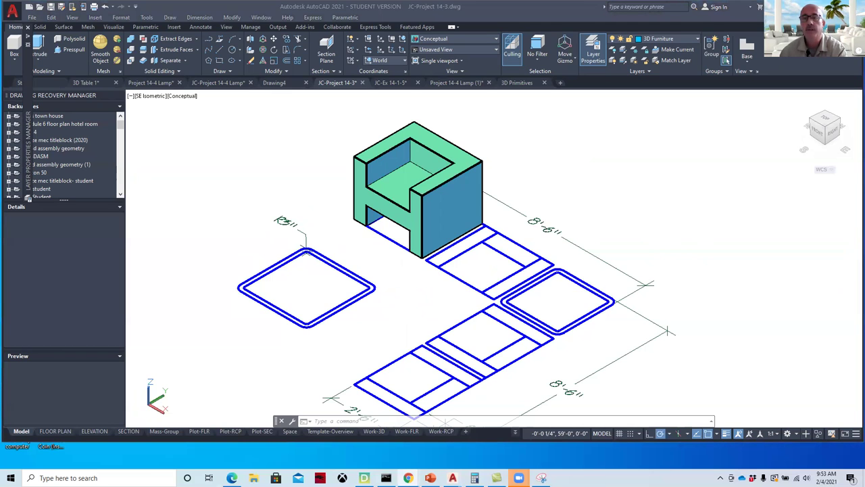
Switch to the Chrome textbook PDF showing Figure 14-51's table corner radii
{"action": "key", "text": "alt+Tab"}
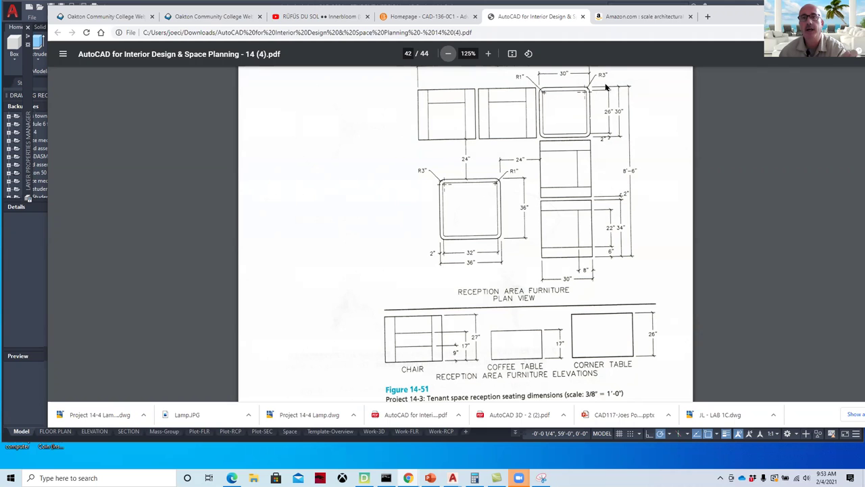
Minimize the Chrome PDF window to return to the AutoCAD seating drawing
{"action": "left_click", "coordinate": [743, 15]}
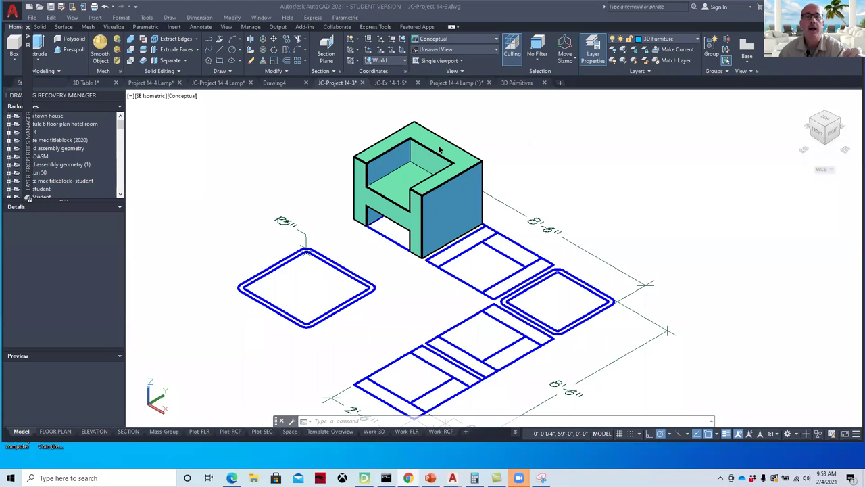
Create a new layer named '3D Corner Table' and give it colour index 60
{"action": "left_click", "coordinate": [567, 55]}
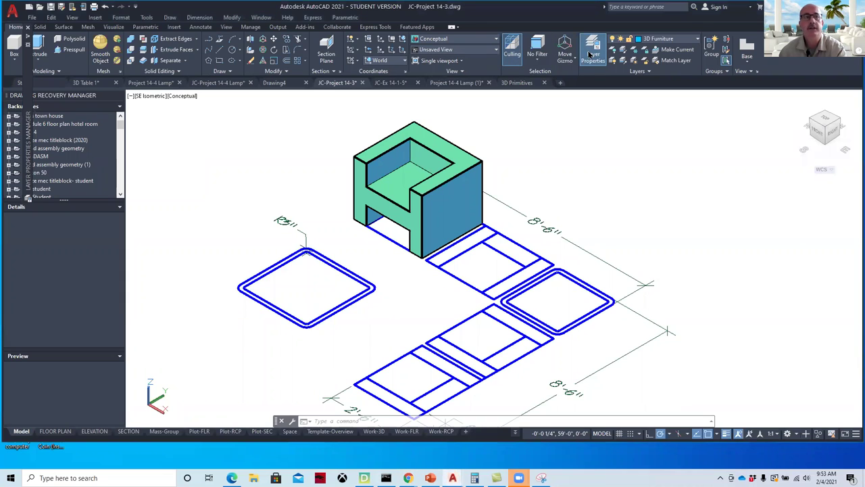
{"action": "mouse_move", "coordinate": [28, 148]}
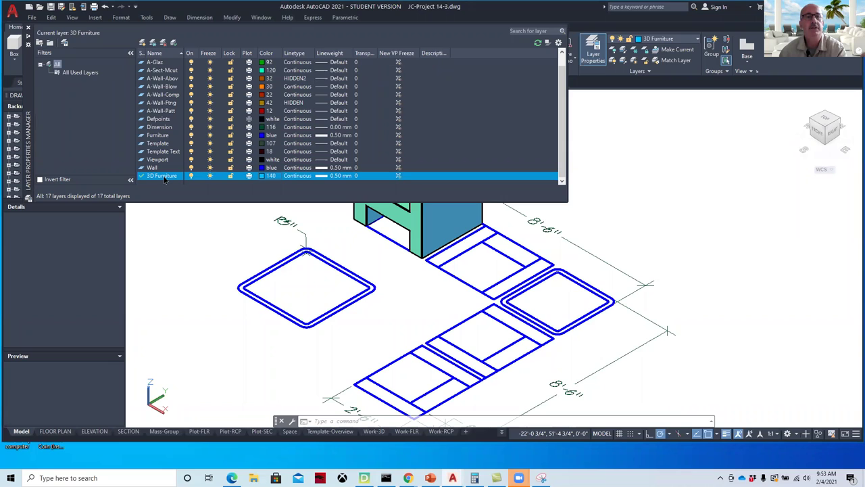
{"action": "left_click", "coordinate": [142, 42]}
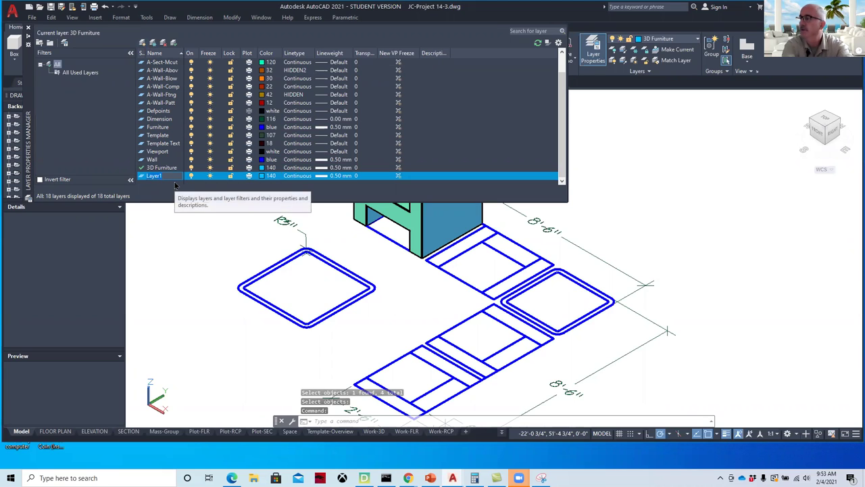
{"action": "type", "text": "3D Corner Tabl"}
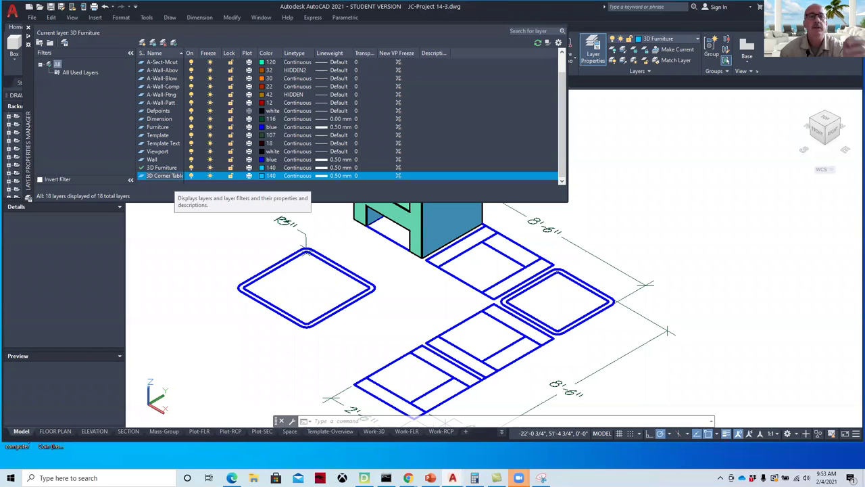
{"action": "key", "text": "Return"}
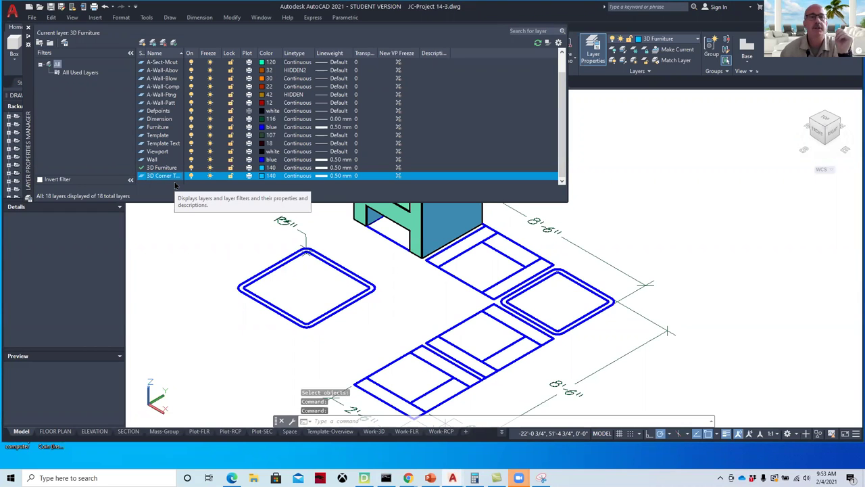
{"action": "left_click", "coordinate": [263, 178]}
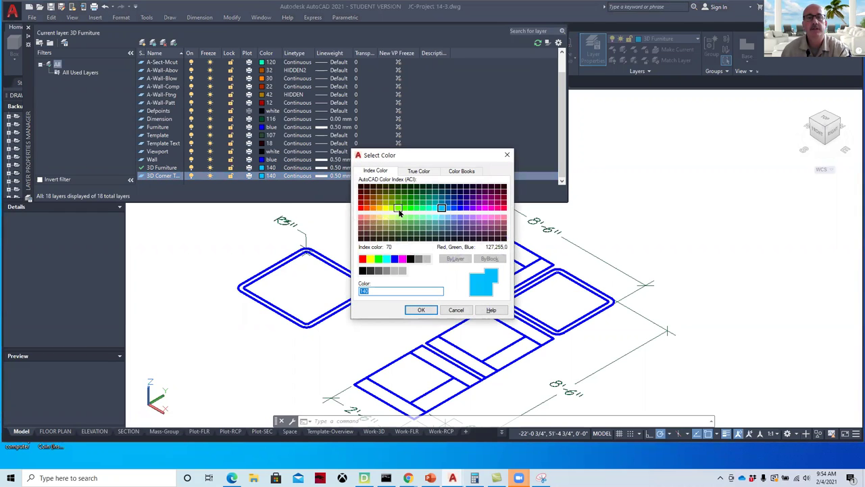
{"action": "left_click", "coordinate": [399, 211]}
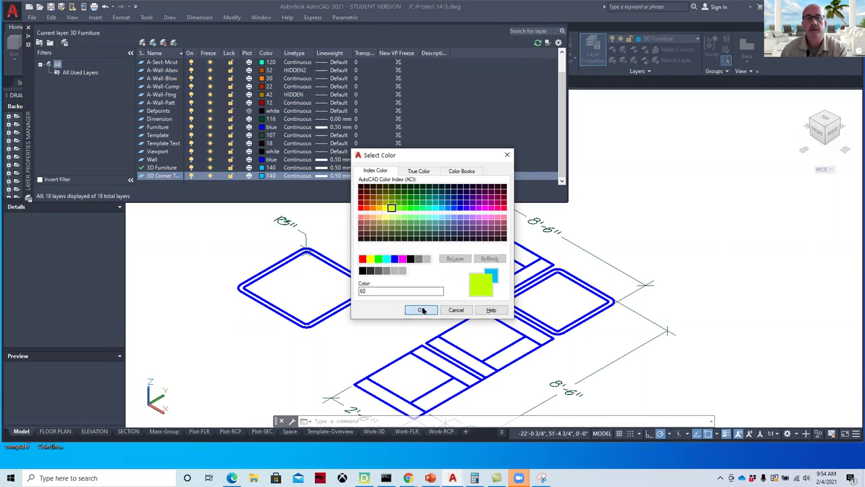
{"action": "left_click", "coordinate": [421, 310]}
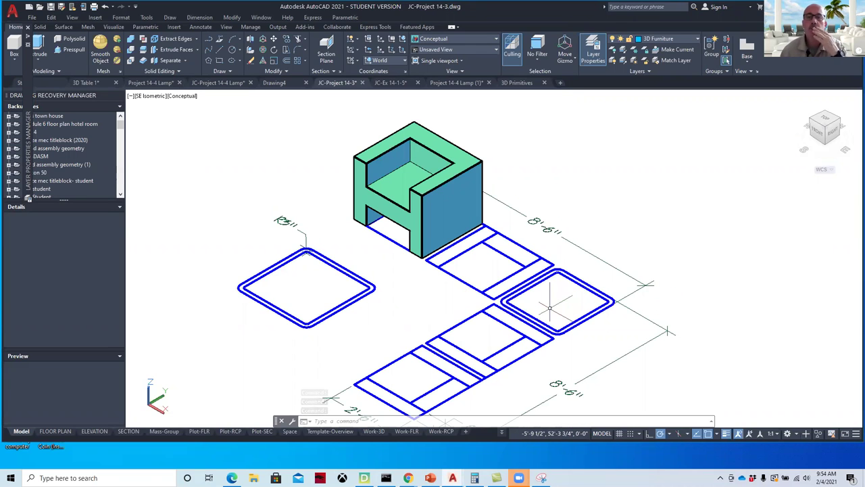
{"action": "scroll", "coordinate": [550, 300], "scroll_direction": "up", "scroll_amount": 3}
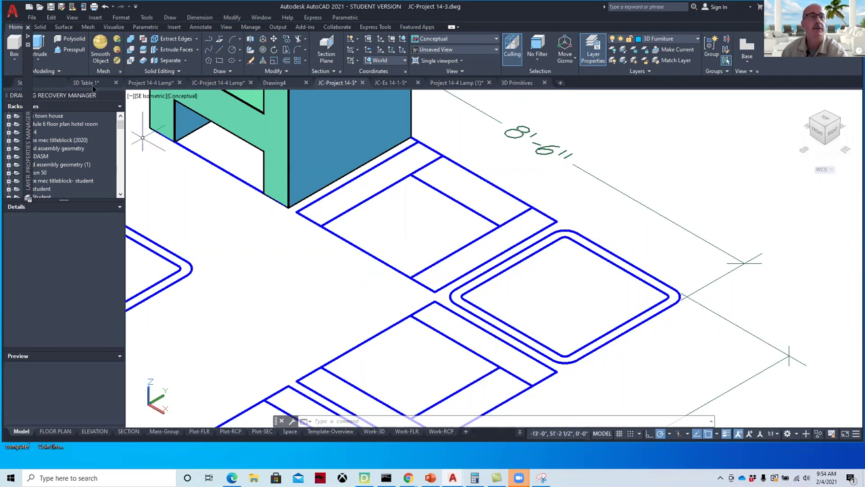
{"action": "left_click", "coordinate": [41, 55]}
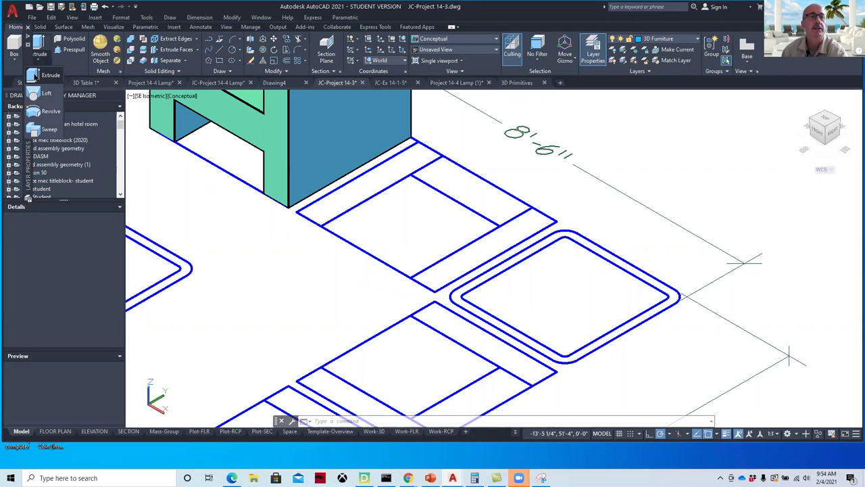
{"action": "left_click", "coordinate": [37, 76]}
{"action": "left_click", "coordinate": [586, 238]}
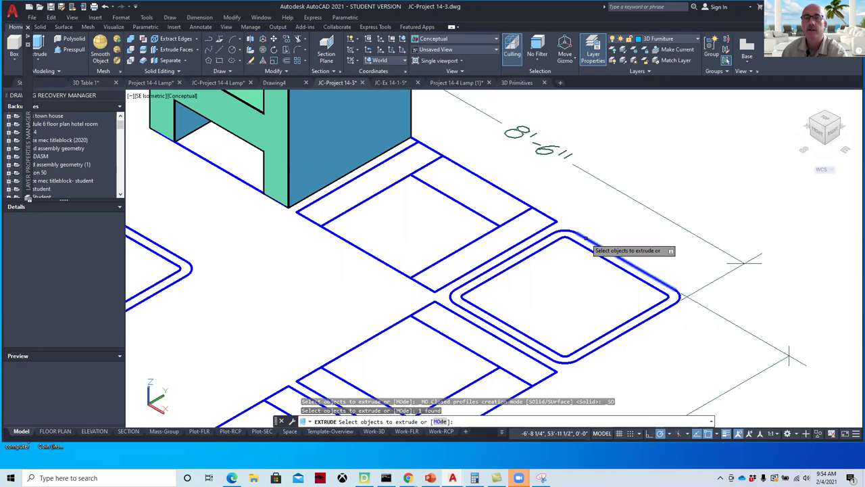
{"action": "key", "text": "Return"}
{"action": "left_click", "coordinate": [586, 165]}
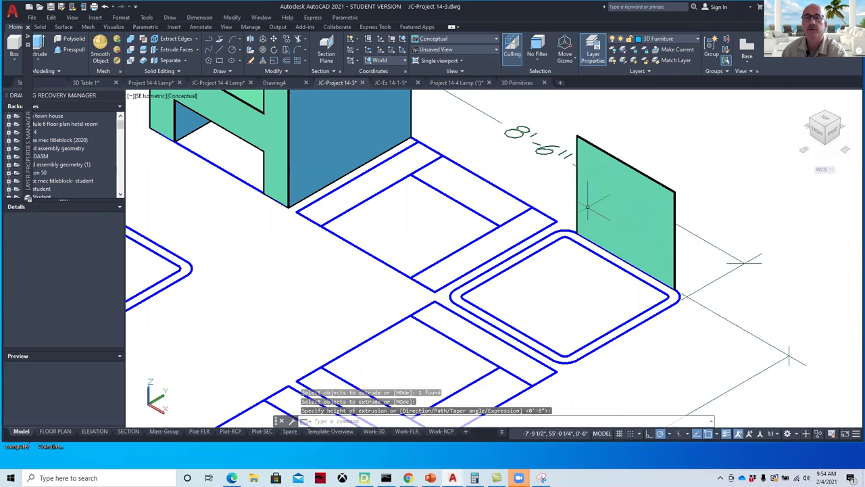
{"action": "left_click", "coordinate": [604, 216]}
{"action": "right_click", "coordinate": [604, 216]}
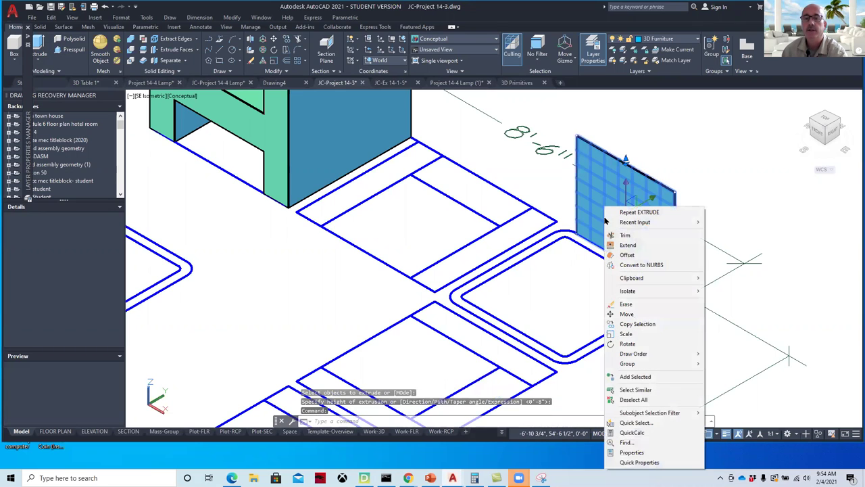
{"action": "left_click", "coordinate": [636, 463]}
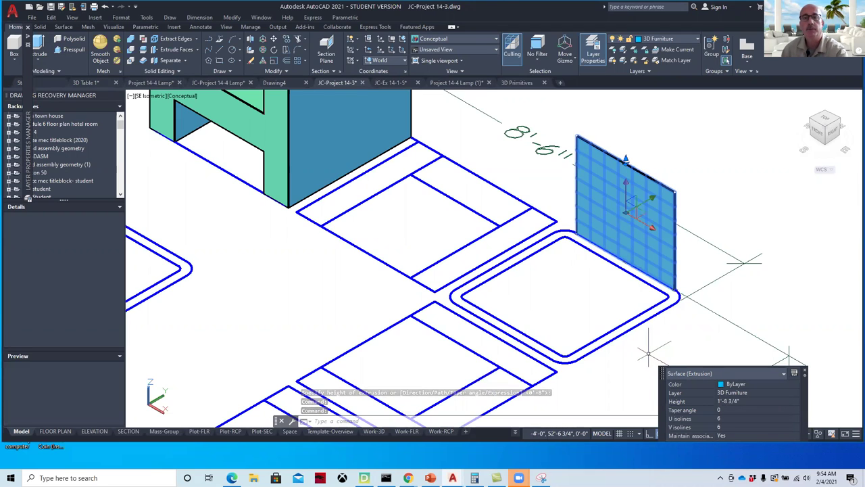
{"action": "key", "text": "Escape"}
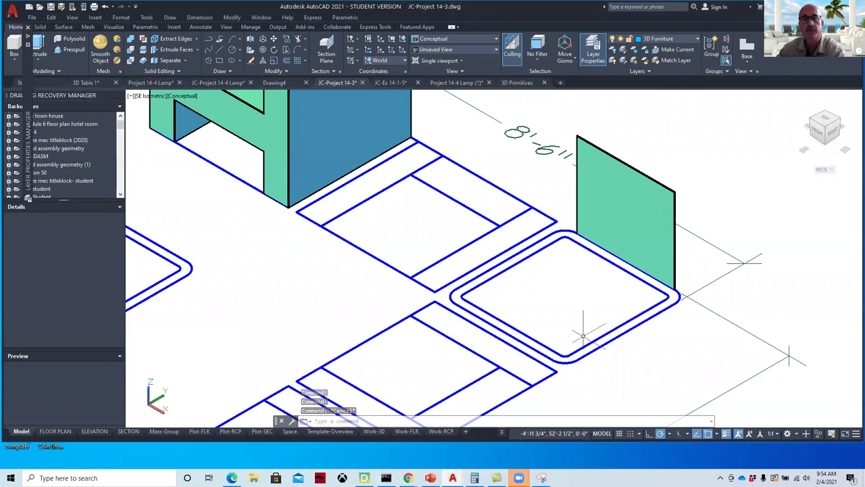
{"action": "key", "text": "ctrl+z"}
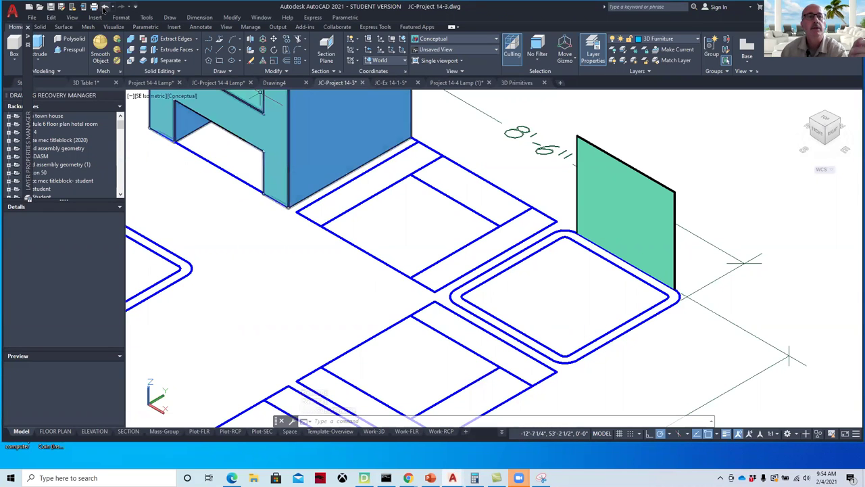
{"action": "left_click", "coordinate": [104, 6]}
{"action": "left_click", "coordinate": [105, 6]}
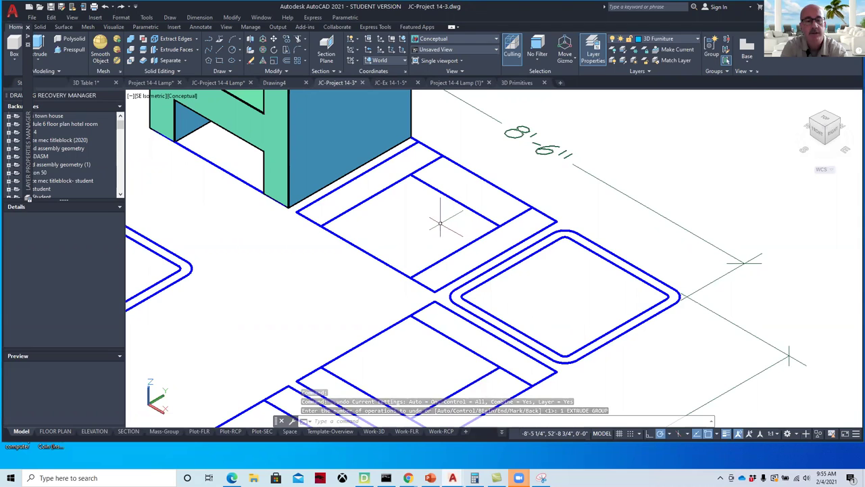
Use REGION to convert the inner rounded-square outline's segments into one filled region
{"action": "type", "text": "REgio"}
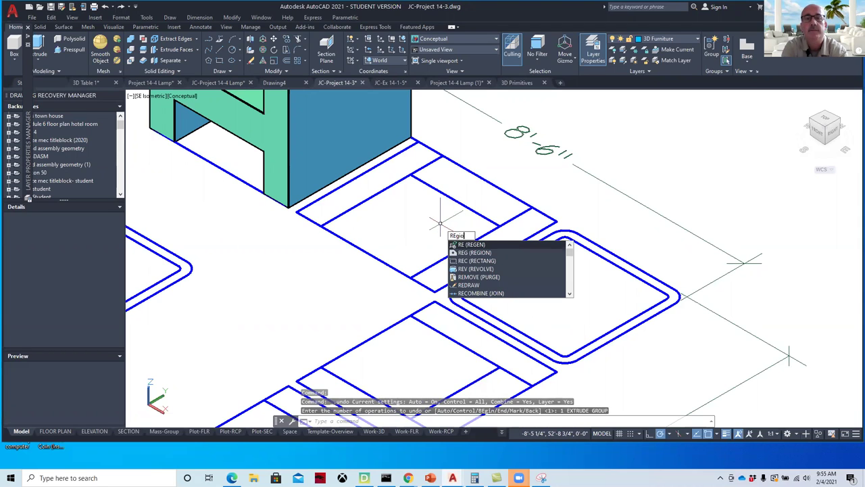
{"action": "type", "text": "n"}
{"action": "key", "text": "Return"}
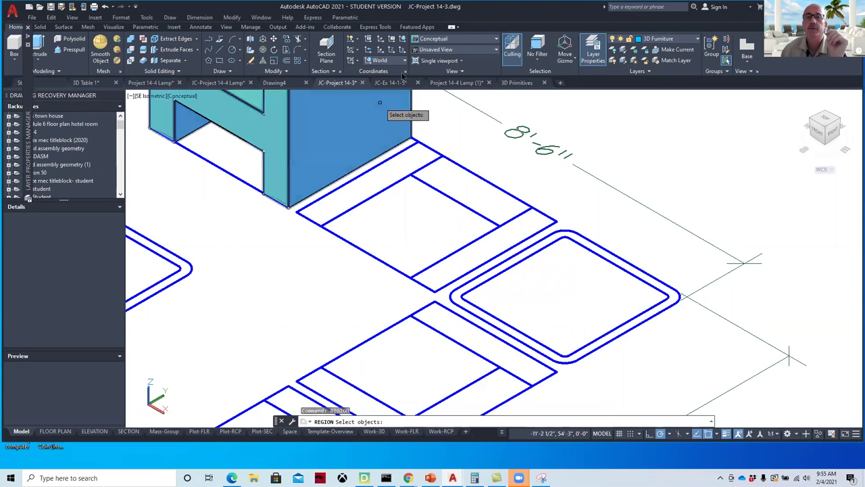
{"action": "left_click", "coordinate": [566, 237]}
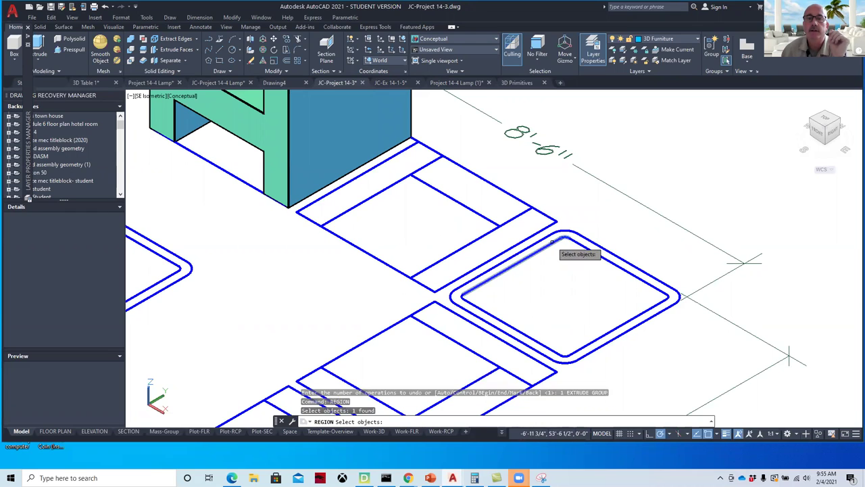
{"action": "left_click", "coordinate": [552, 243]}
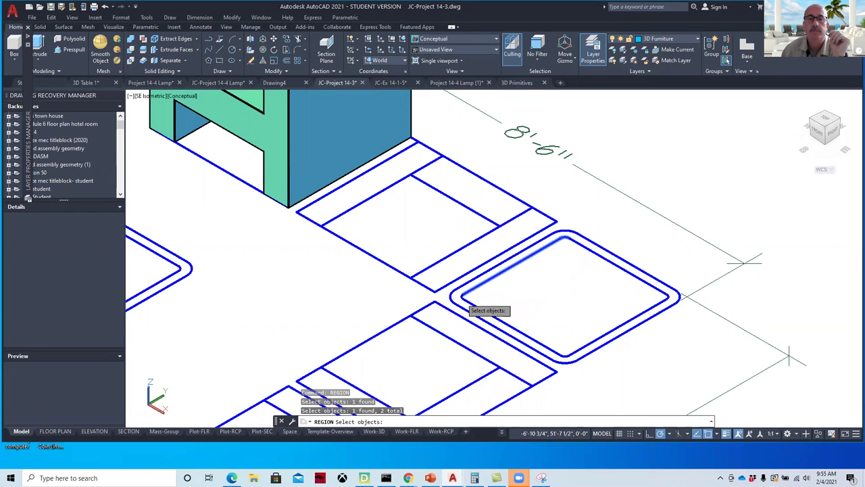
{"action": "left_click", "coordinate": [465, 301]}
{"action": "left_click", "coordinate": [482, 310]}
{"action": "left_click", "coordinate": [567, 354]}
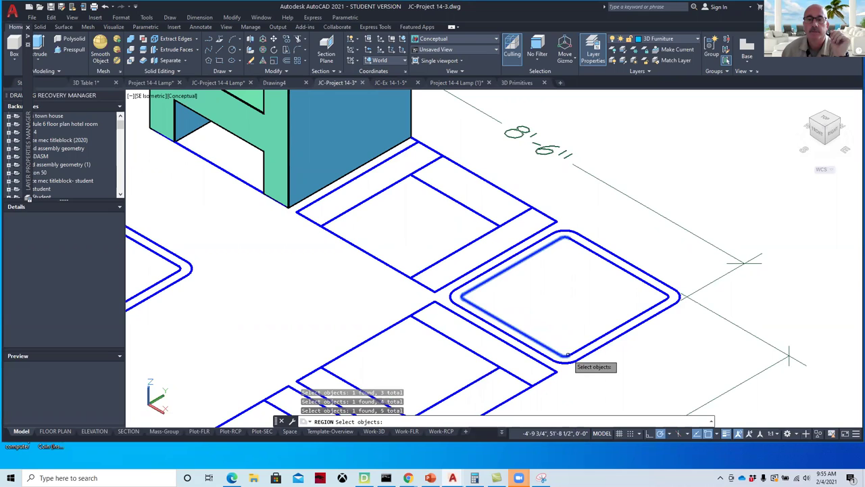
{"action": "left_click", "coordinate": [573, 352]}
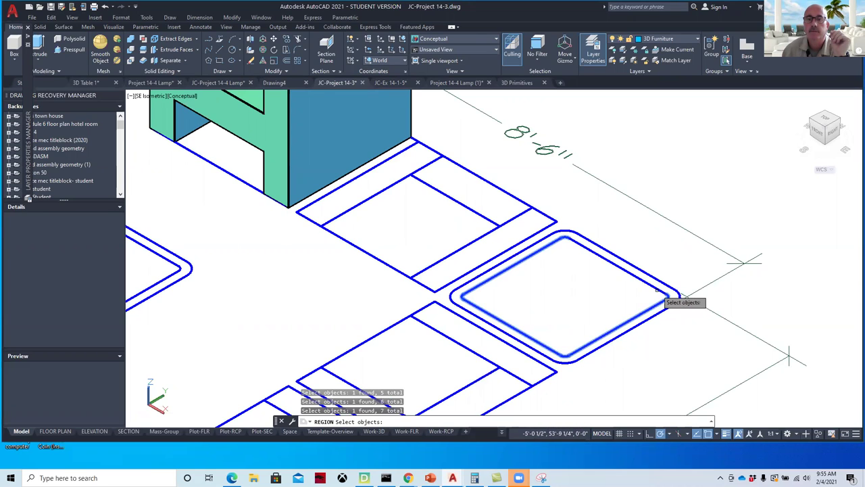
{"action": "left_click", "coordinate": [583, 242]}
{"action": "key", "text": "Return"}
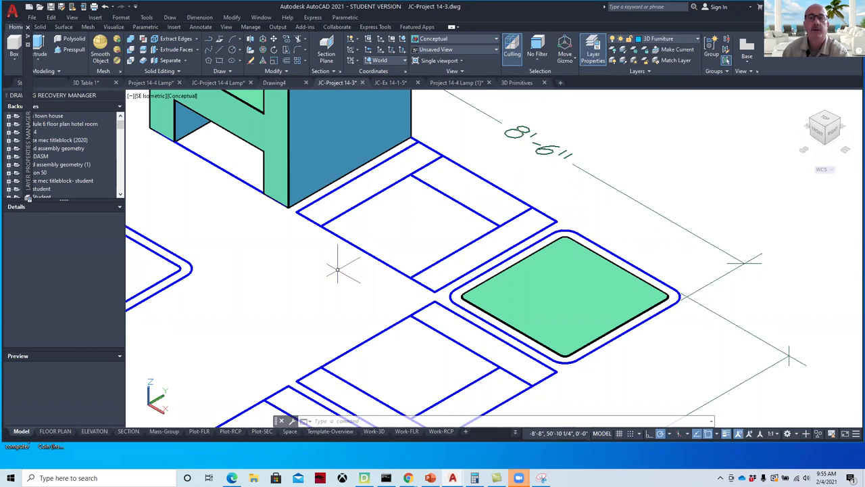
Make 3D Furniture the current layer and widen the layer name column
{"action": "left_click", "coordinate": [592, 61]}
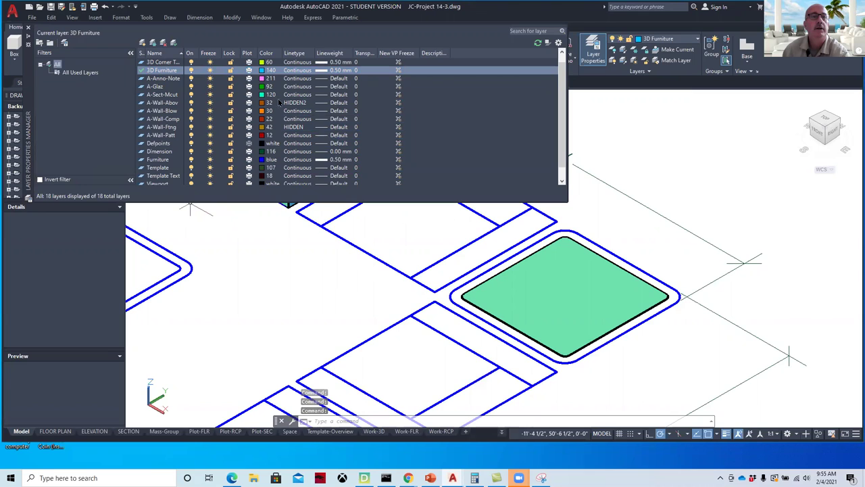
{"action": "left_click", "coordinate": [162, 70]}
{"action": "scroll", "coordinate": [565, 124], "scroll_direction": "up", "scroll_amount": 1}
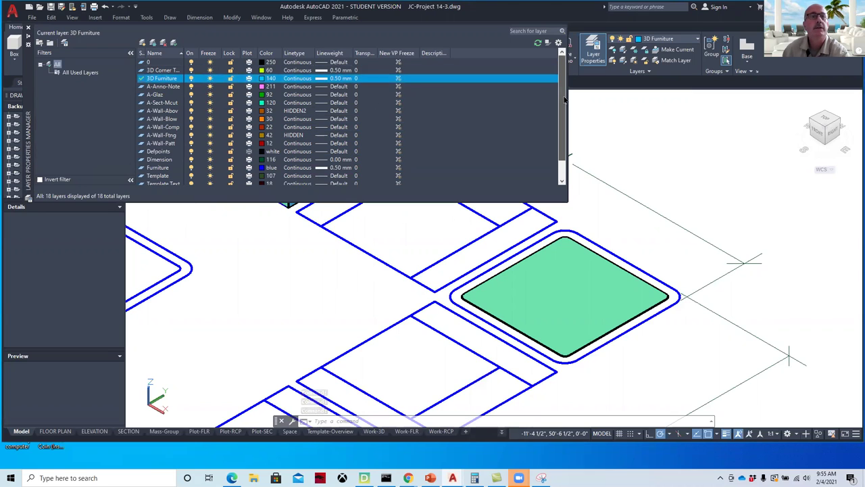
{"action": "double_click", "coordinate": [187, 55]}
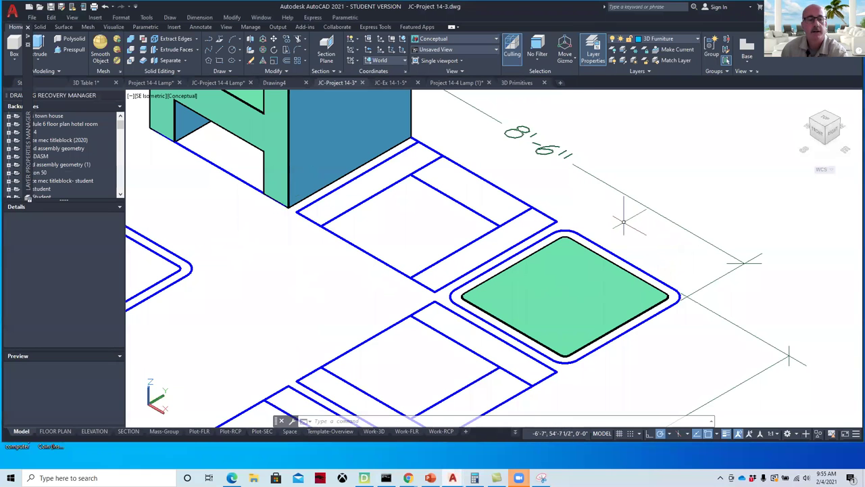
{"action": "key", "text": "Escape"}
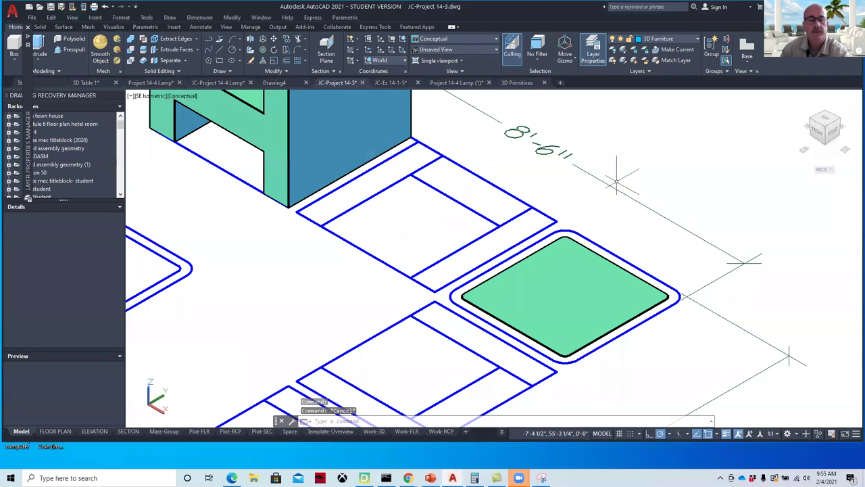
Set the current object colour to index 44
{"action": "type", "text": "color"}
{"action": "key", "text": "Return"}
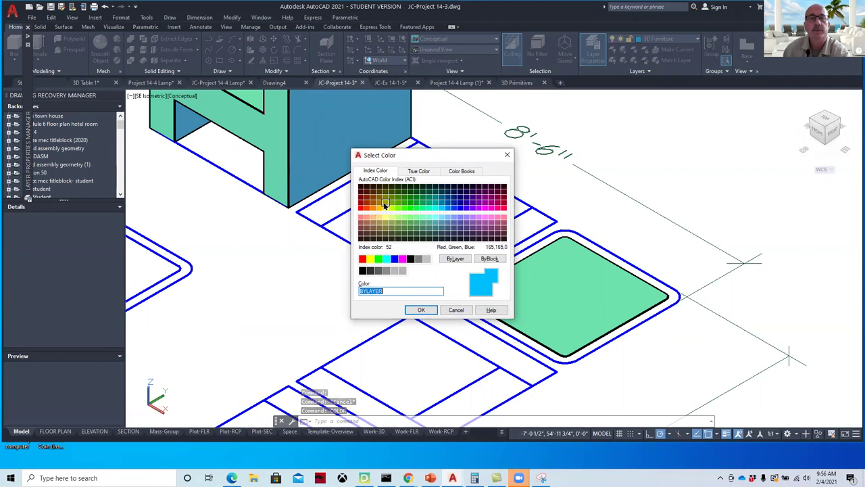
{"action": "left_click", "coordinate": [380, 200]}
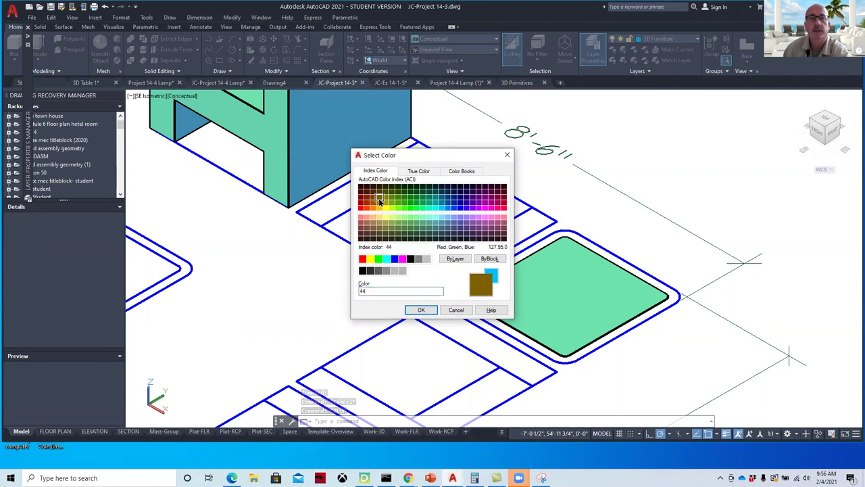
{"action": "left_click", "coordinate": [421, 310]}
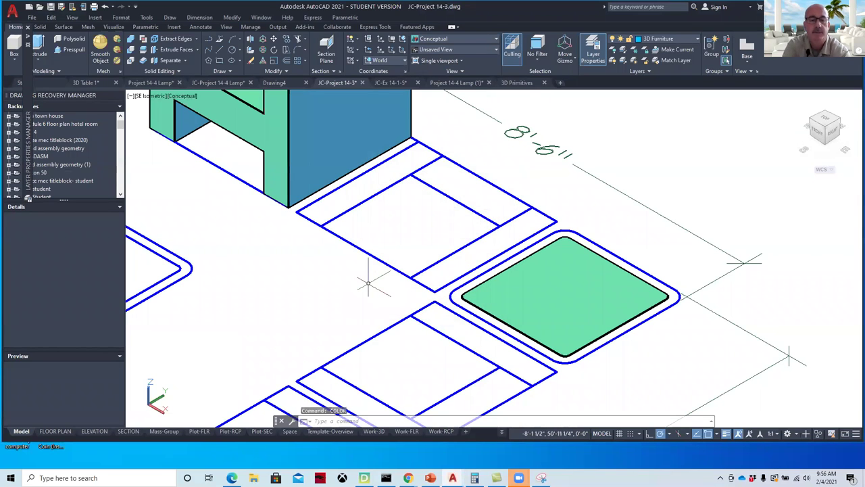
Turn the outer rounded-square outline around the green top into a region
{"action": "type", "text": "region"}
{"action": "key", "text": "Return"}
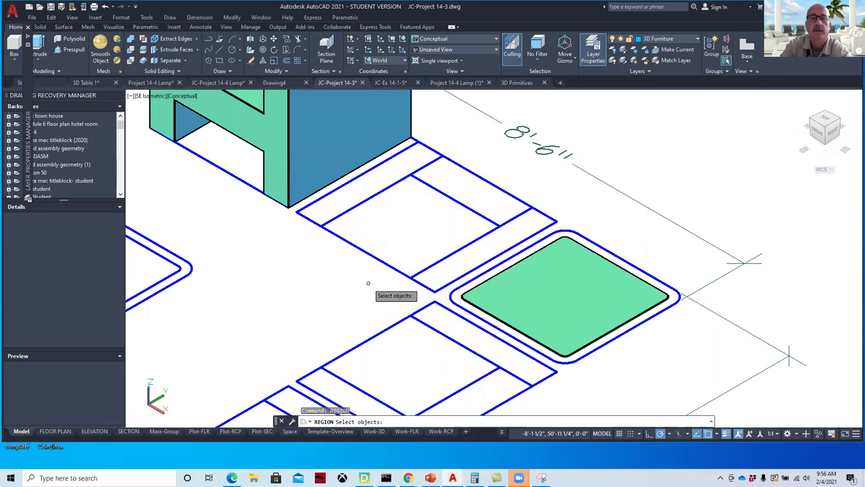
{"action": "left_click", "coordinate": [557, 232]}
{"action": "left_click", "coordinate": [549, 238]}
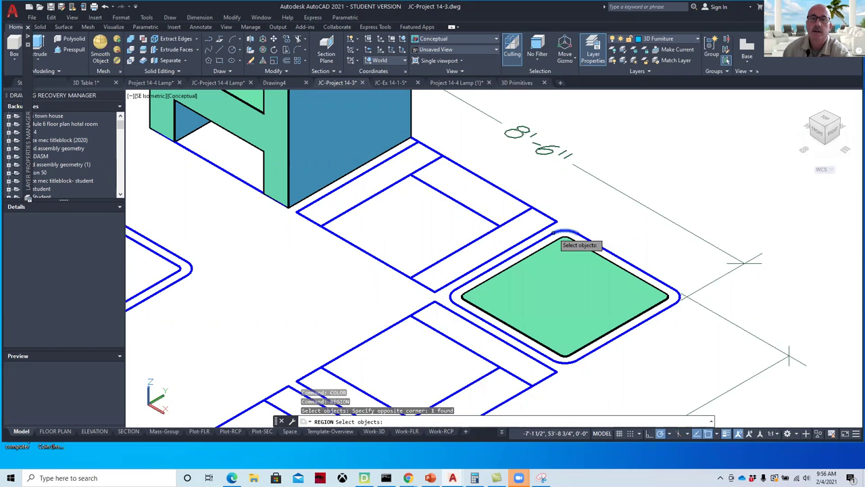
{"action": "left_click", "coordinate": [544, 237]}
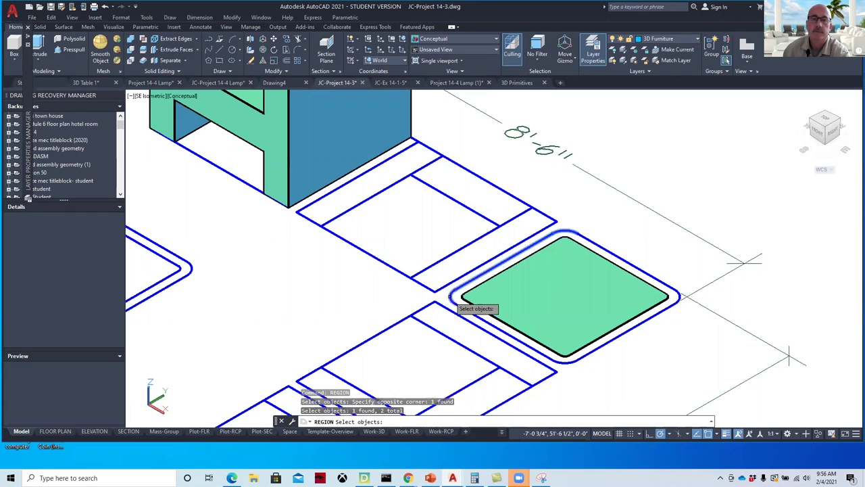
{"action": "left_click", "coordinate": [465, 304]}
{"action": "left_click", "coordinate": [466, 309]}
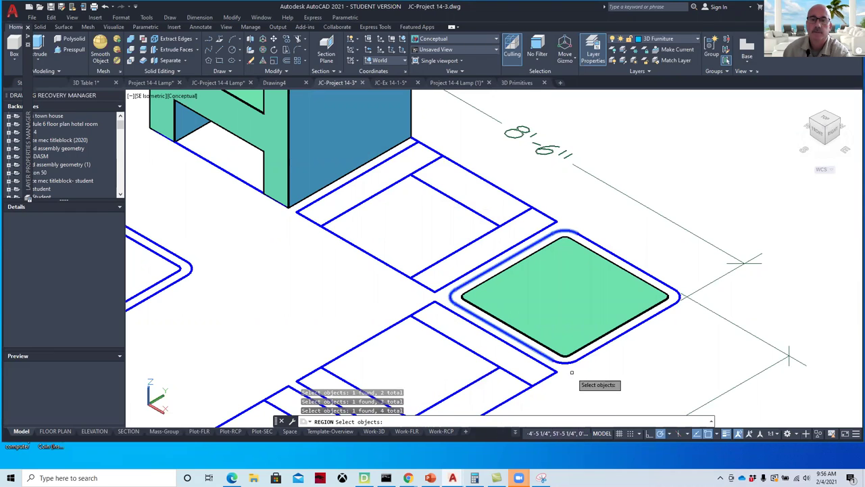
{"action": "left_click", "coordinate": [567, 360]}
{"action": "left_click", "coordinate": [680, 295]}
{"action": "left_click", "coordinate": [676, 293]}
{"action": "left_click", "coordinate": [660, 287]}
{"action": "key", "text": "Return"}
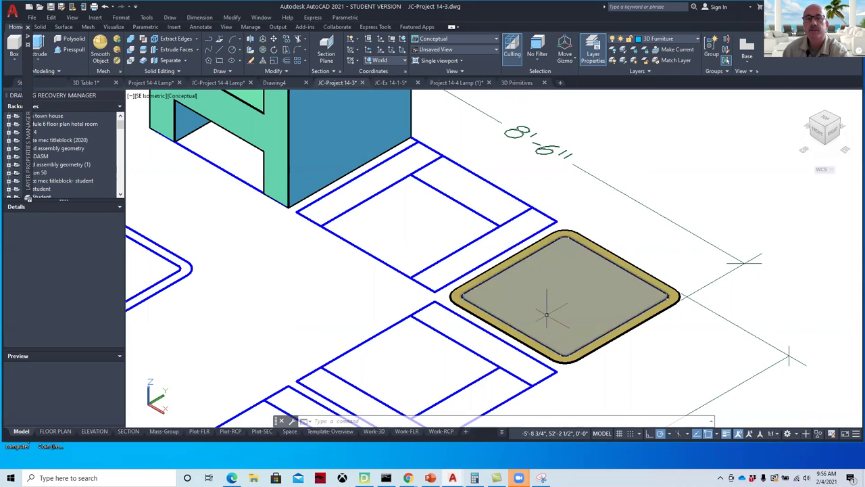
{"action": "mouse_move", "coordinate": [561, 298]}
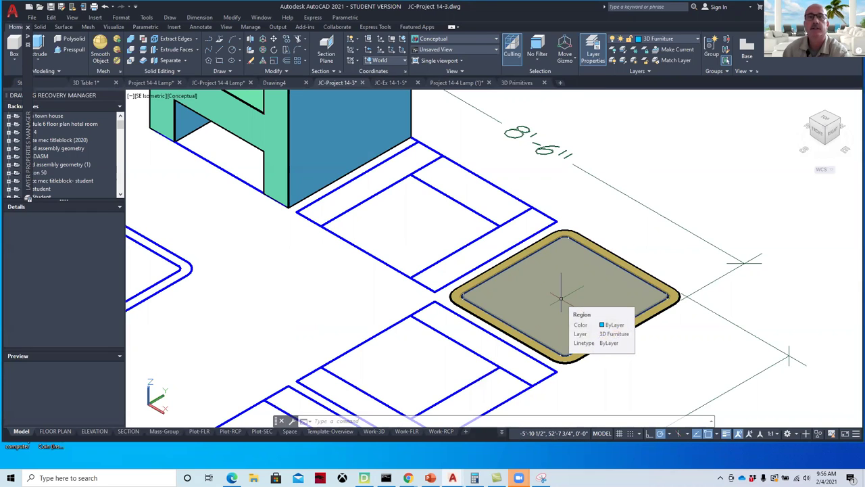
Use the Move gizmo to raise the green table top region 26 inches along Z
{"action": "left_click", "coordinate": [576, 61]}
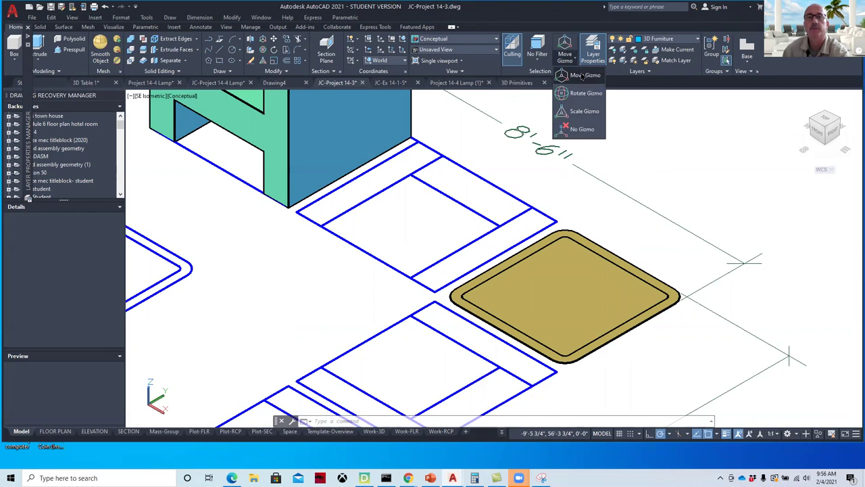
{"action": "left_click", "coordinate": [585, 76]}
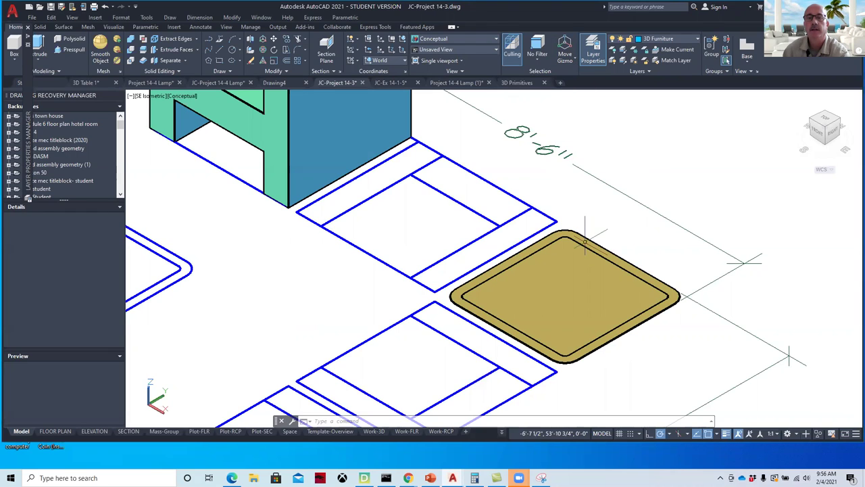
{"action": "left_click", "coordinate": [569, 286]}
{"action": "left_click", "coordinate": [565, 267]}
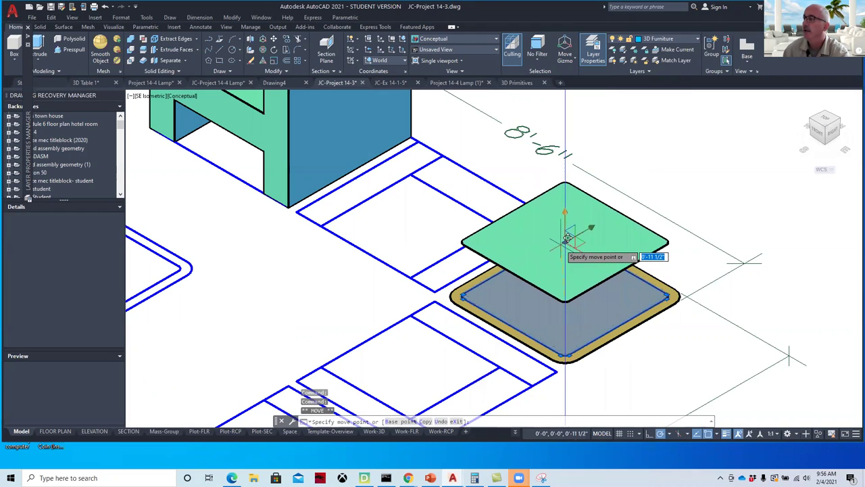
{"action": "key", "text": "BackSpace"}
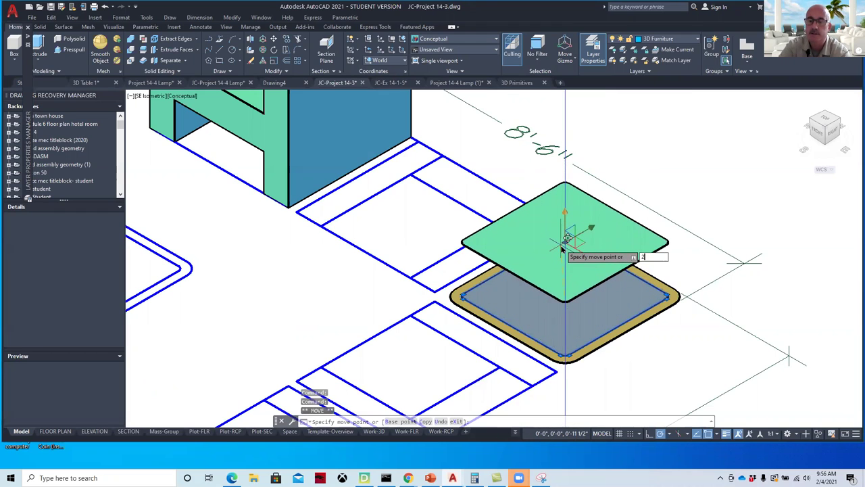
{"action": "type", "text": "26"}
{"action": "key", "text": "Return"}
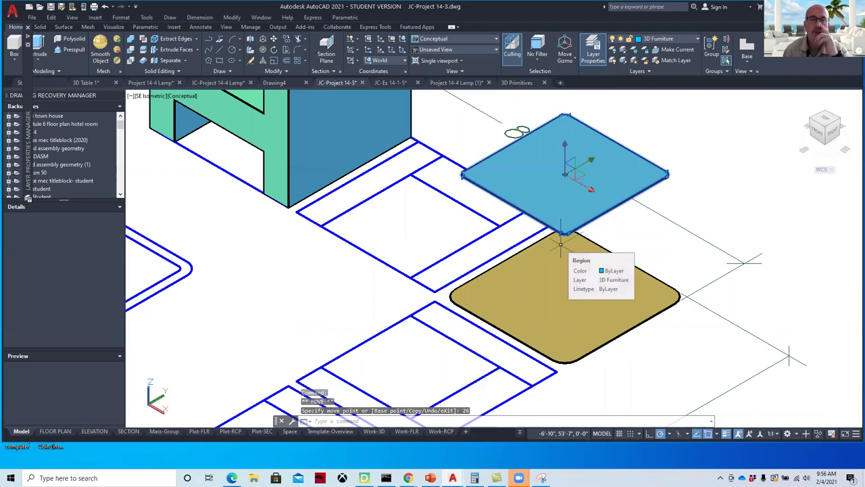
{"action": "key", "text": "Escape"}
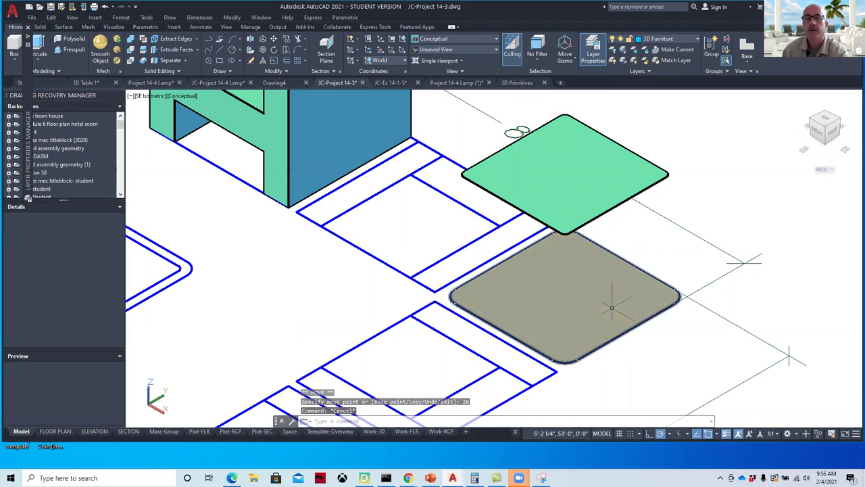
{"action": "mouse_move", "coordinate": [612, 308]}
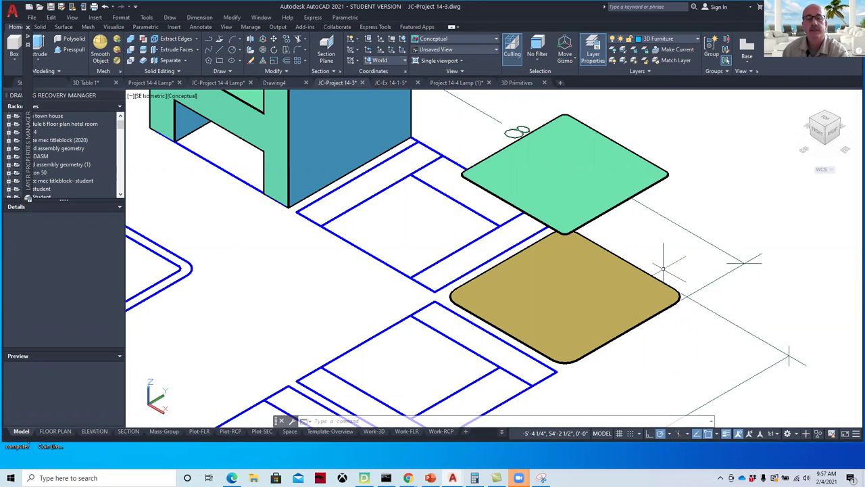
Copy the raised green table top once, placing it up and to the right
{"action": "type", "text": "F"}
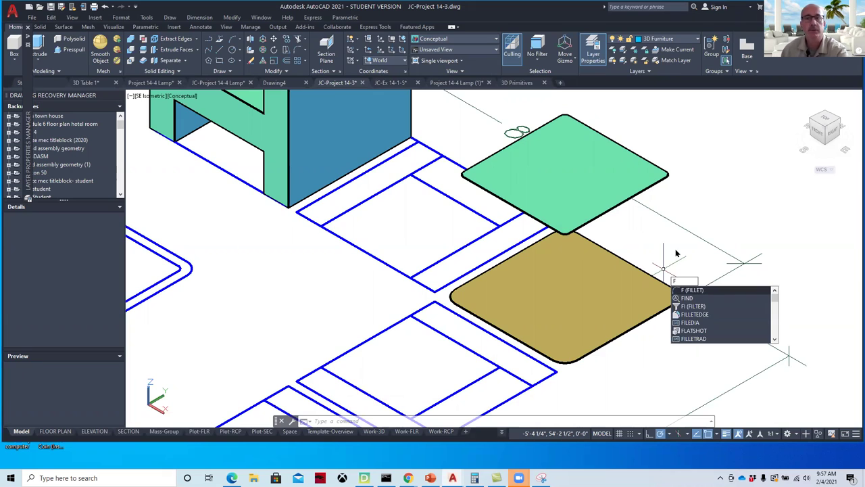
{"action": "key", "text": "Escape"}
{"action": "key", "text": "Escape"}
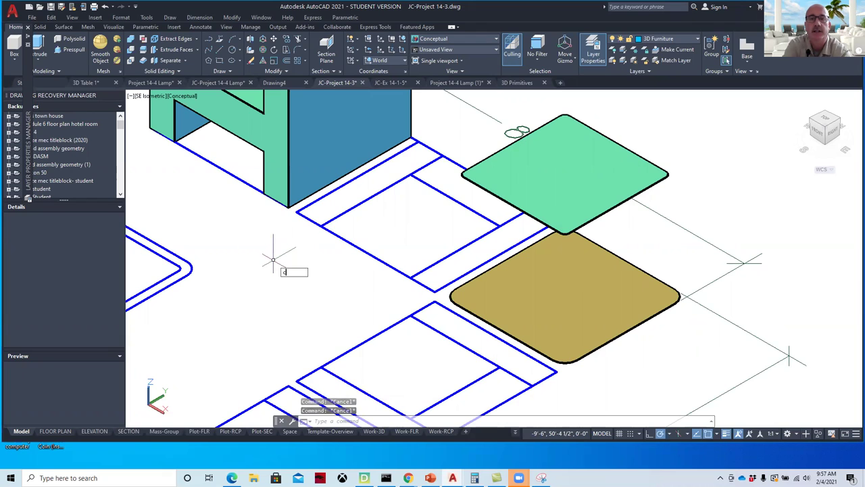
{"action": "key", "text": "Return"}
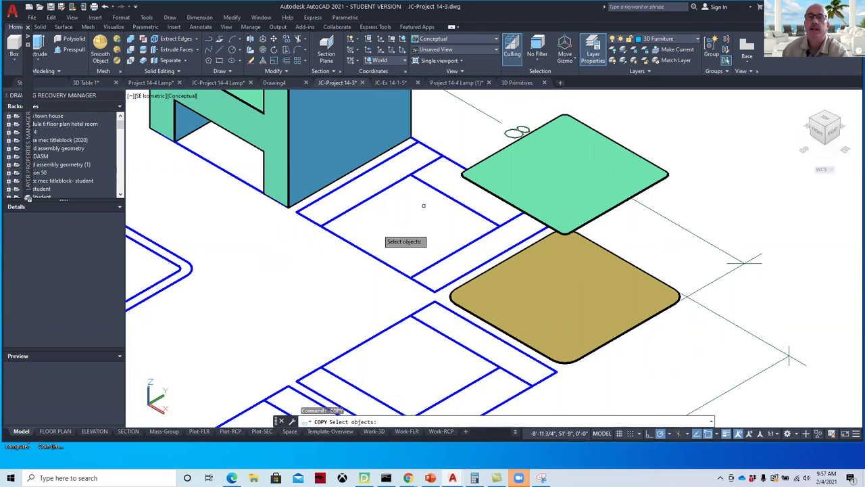
{"action": "left_click", "coordinate": [562, 168]}
{"action": "key", "text": "Return"}
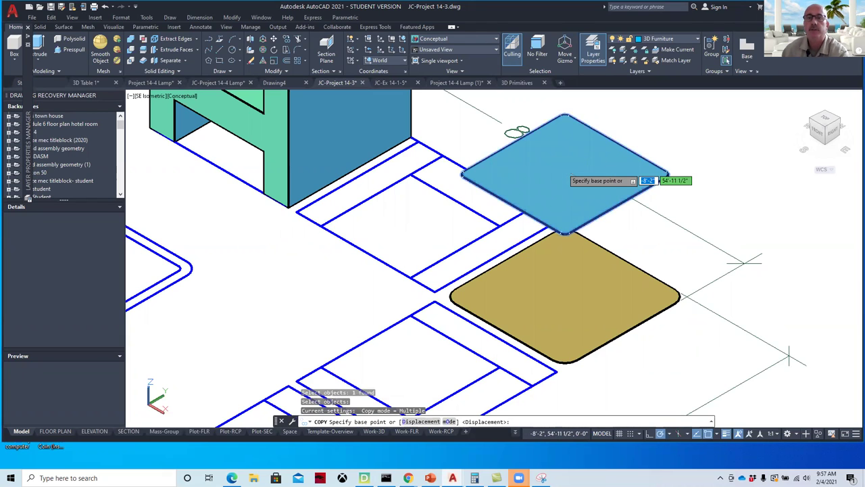
{"action": "left_click", "coordinate": [666, 174]}
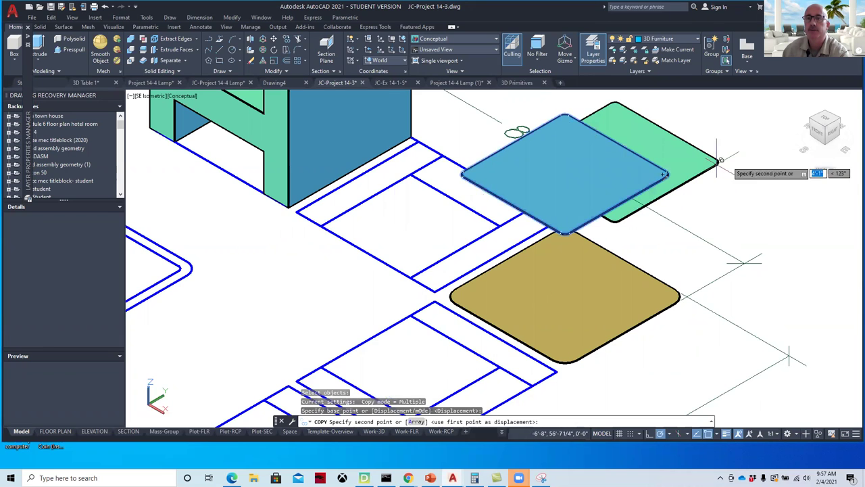
{"action": "scroll", "coordinate": [754, 151], "scroll_direction": "down", "scroll_amount": 2}
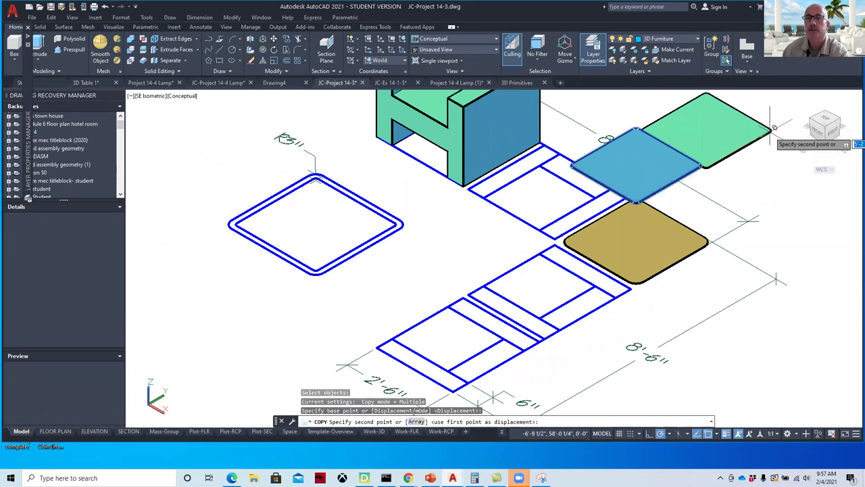
{"action": "middle_click_drag", "start_coordinate": [774, 127], "coordinate": [718, 169]}
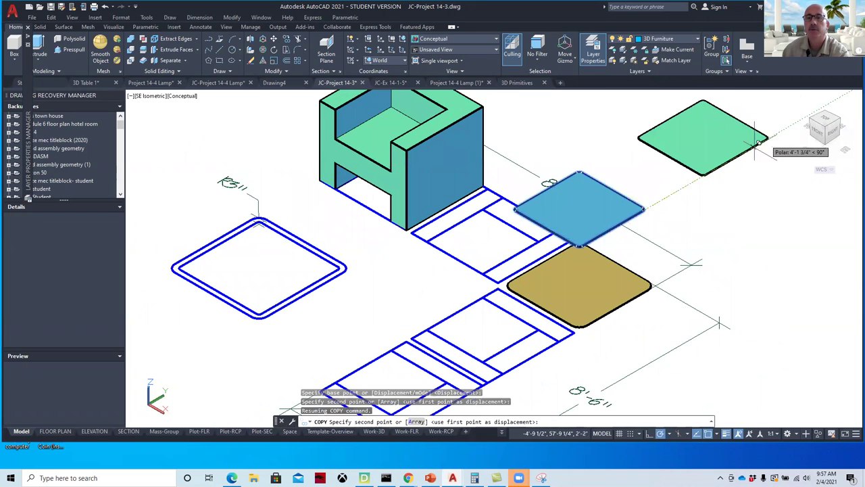
{"action": "left_click", "coordinate": [750, 147]}
{"action": "key", "text": "Escape"}
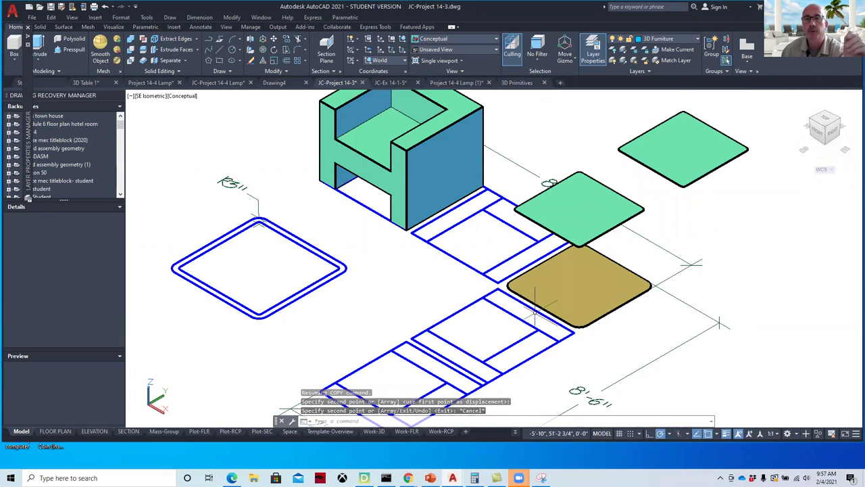
{"action": "scroll", "coordinate": [534, 284], "scroll_direction": "up", "scroll_amount": 3}
{"action": "mouse_move", "coordinate": [572, 290]}
{"action": "middle_mouse_down"}
{"action": "mouse_move", "coordinate": [573, 337]}
{"action": "mouse_move", "coordinate": [564, 352]}
{"action": "middle_mouse_up"}
Extrude the tan outer region 26 inches into a rounded solid base
{"action": "left_click", "coordinate": [566, 331]}
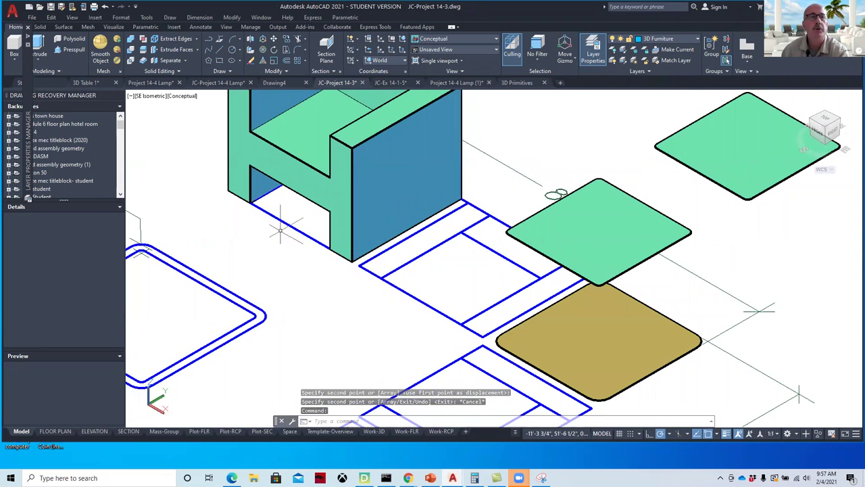
{"action": "left_click", "coordinate": [39, 43]}
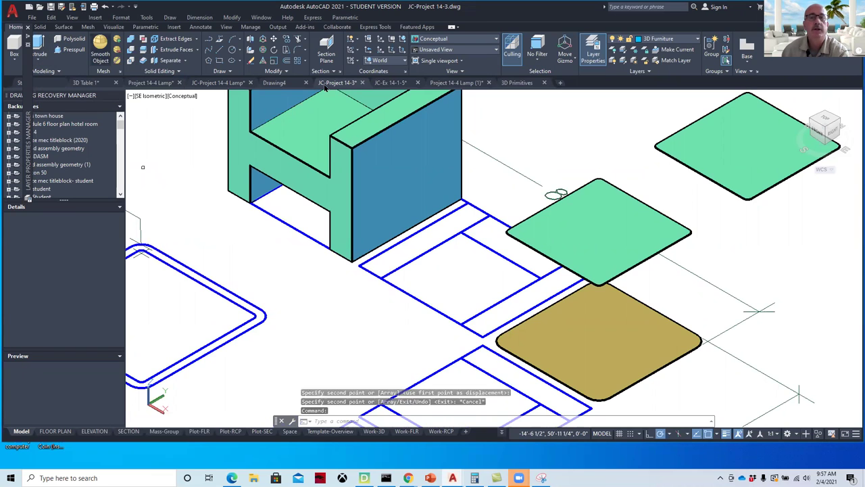
{"action": "left_click", "coordinate": [646, 339]}
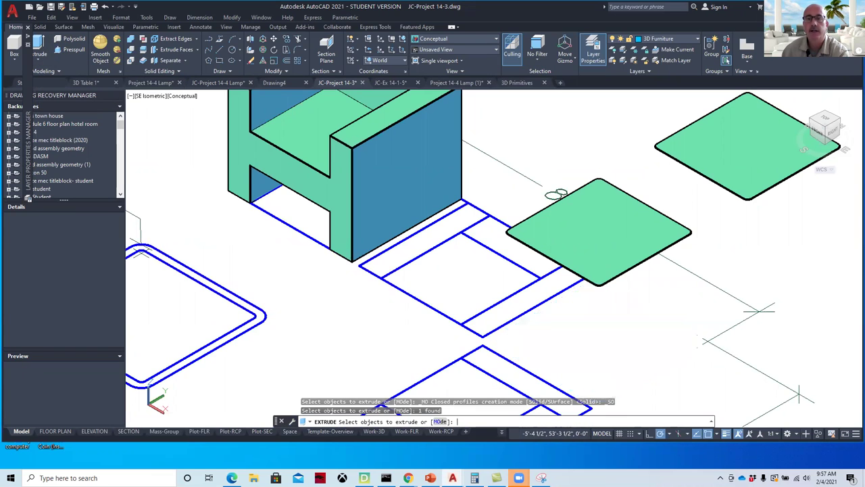
{"action": "key", "text": "Return"}
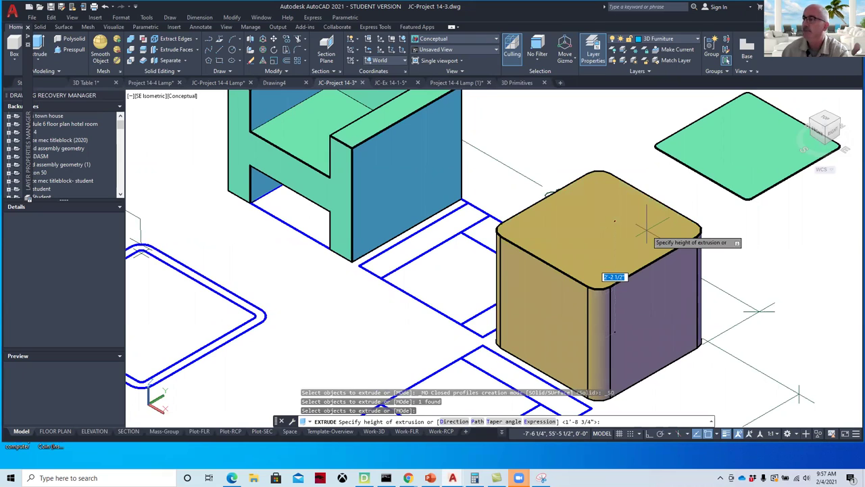
{"action": "key", "text": "Return"}
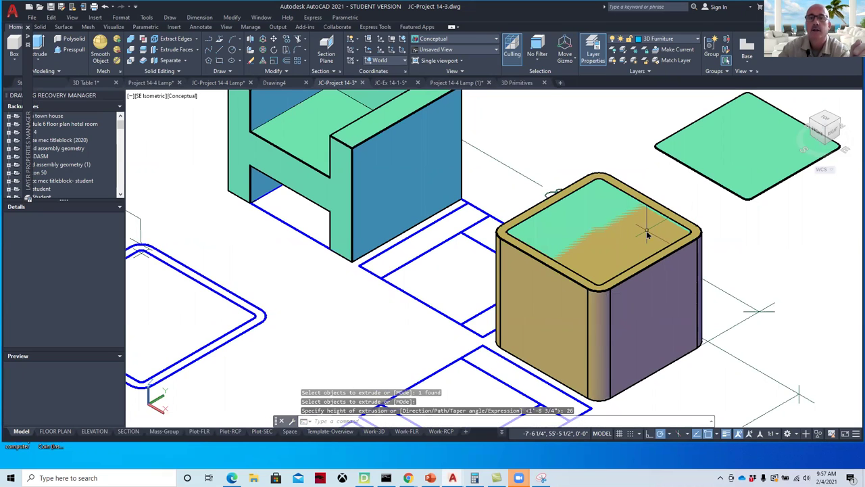
{"action": "key", "text": "Escape"}
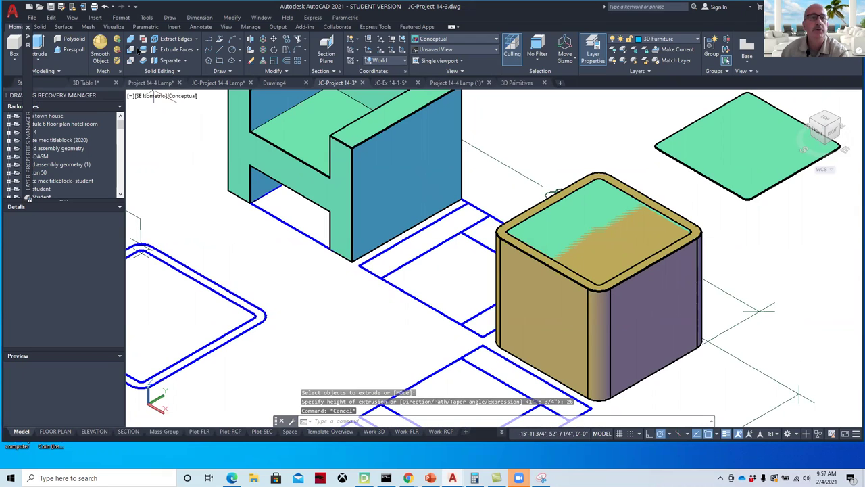
{"action": "left_click", "coordinate": [131, 50]}
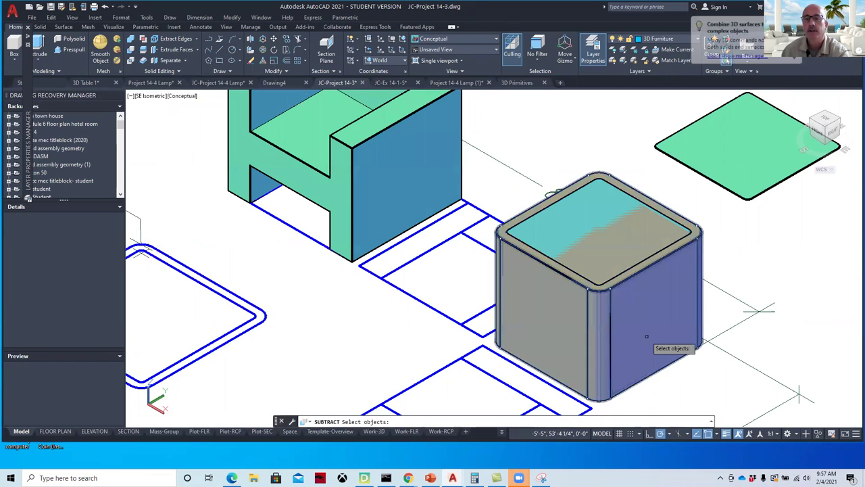
{"action": "left_click", "coordinate": [643, 333]}
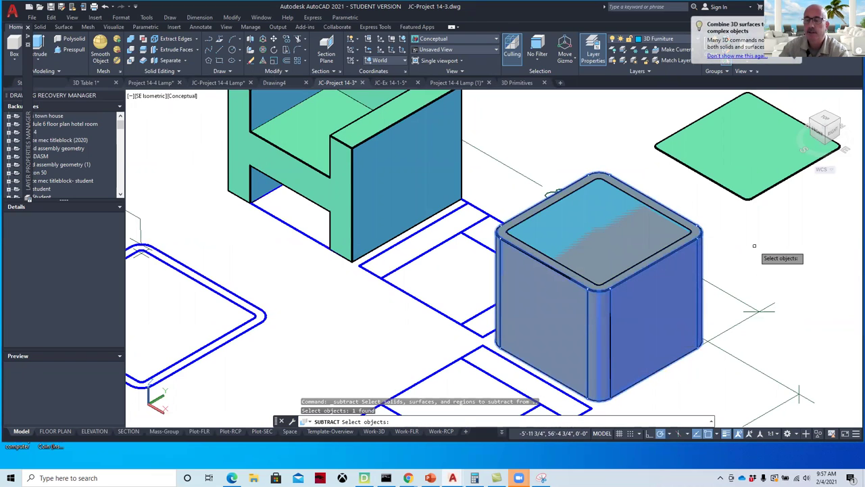
{"action": "key", "text": "Return"}
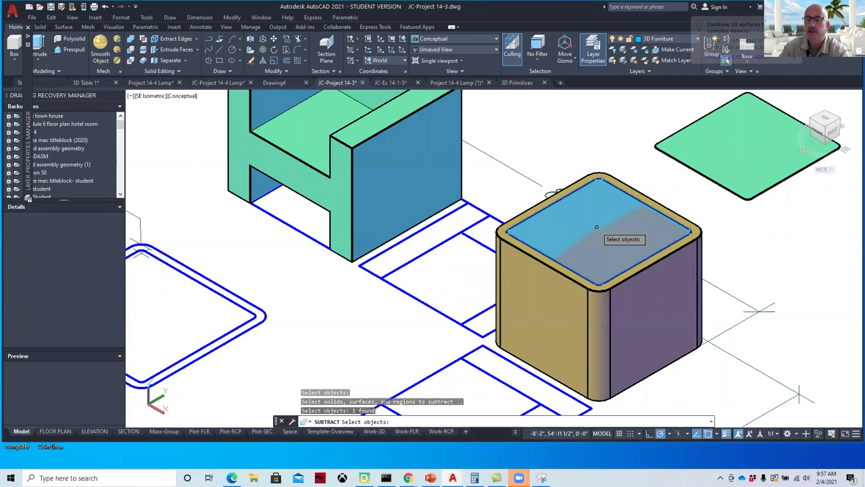
{"action": "key", "text": "Return"}
{"action": "left_click", "coordinate": [596, 228]}
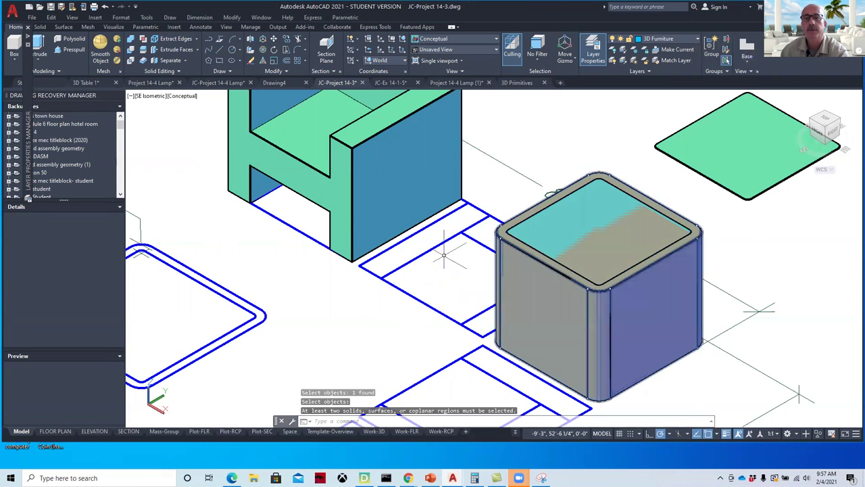
{"action": "key", "text": "Escape"}
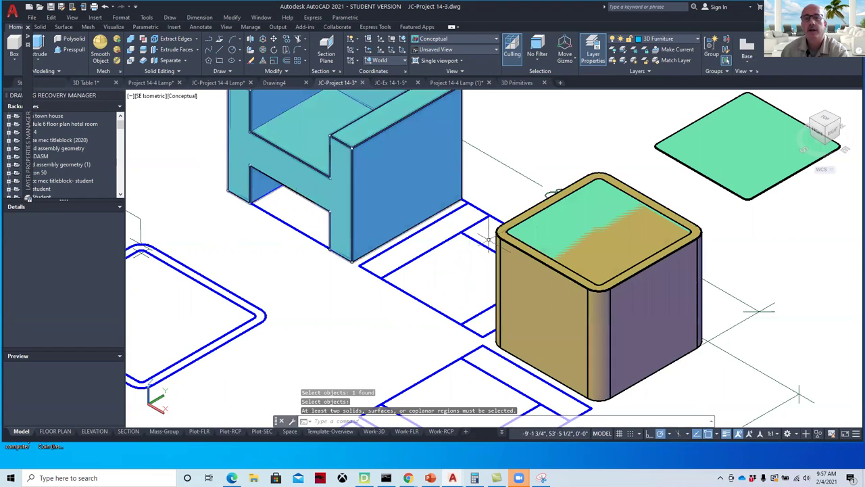
{"action": "left_click", "coordinate": [584, 232], "text": "ctrl"}
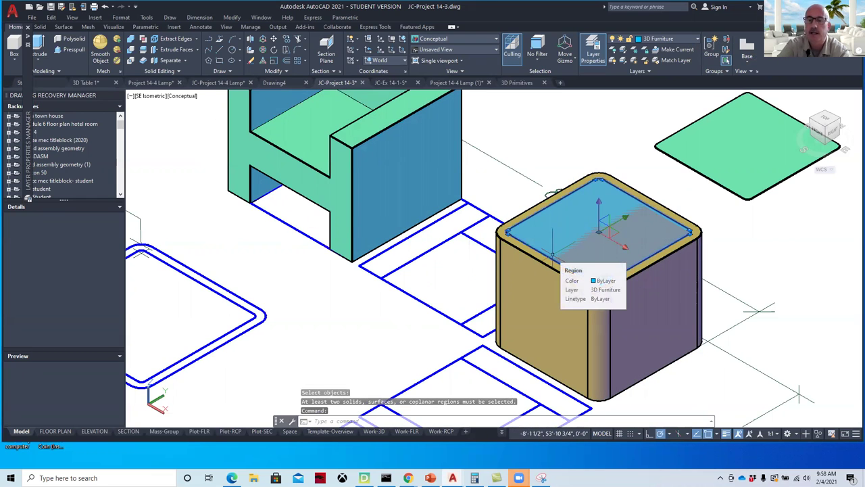
{"action": "key", "text": "Delete"}
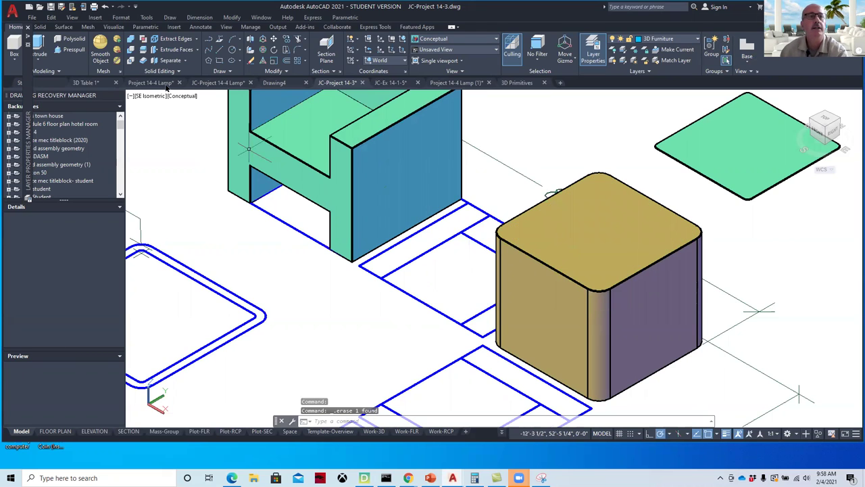
{"action": "left_click", "coordinate": [107, 7]}
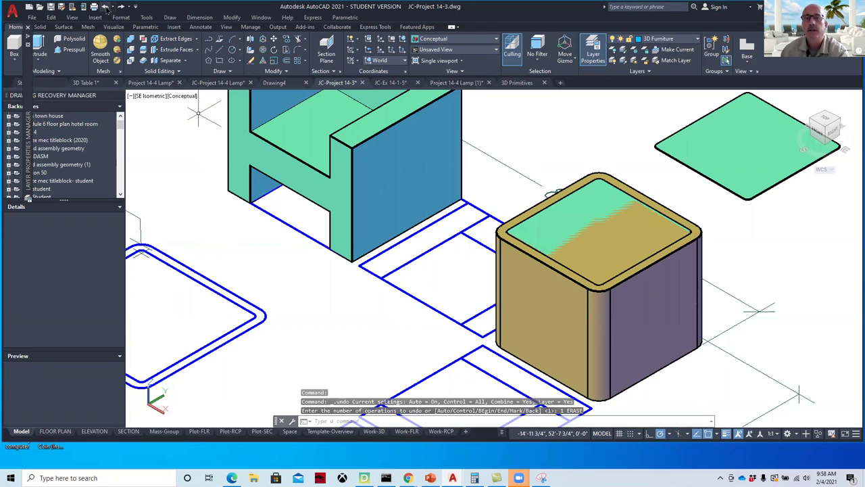
{"action": "key", "text": "Escape"}
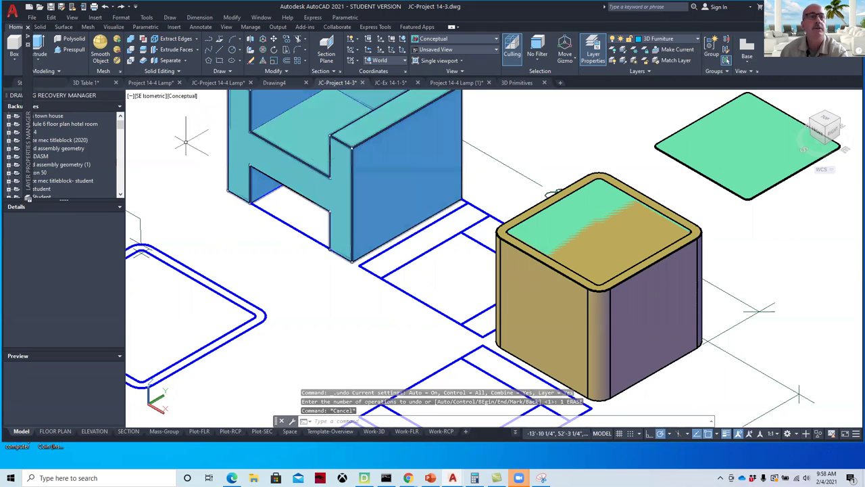
{"action": "left_click", "coordinate": [131, 52]}
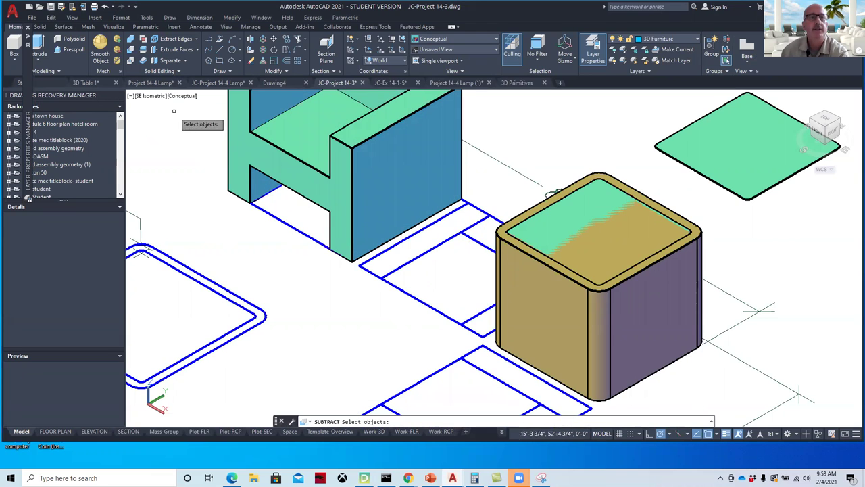
{"action": "left_click", "coordinate": [634, 313]}
{"action": "key", "text": "Return"}
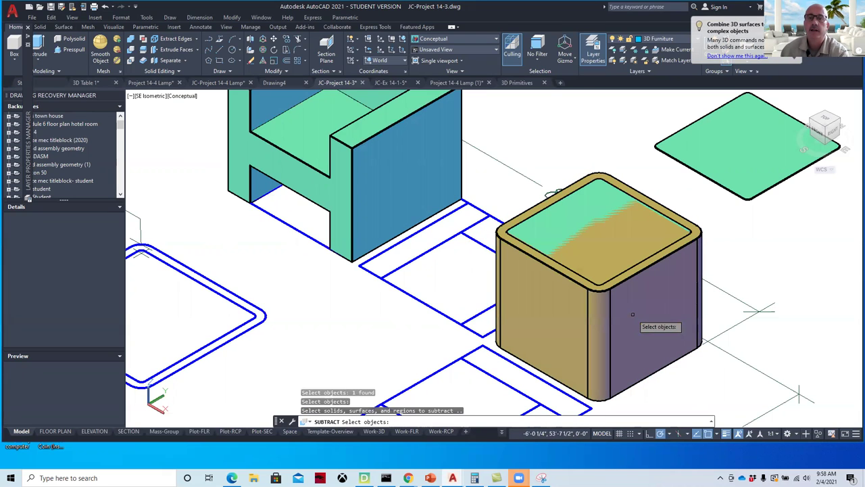
{"action": "left_click", "coordinate": [590, 233]}
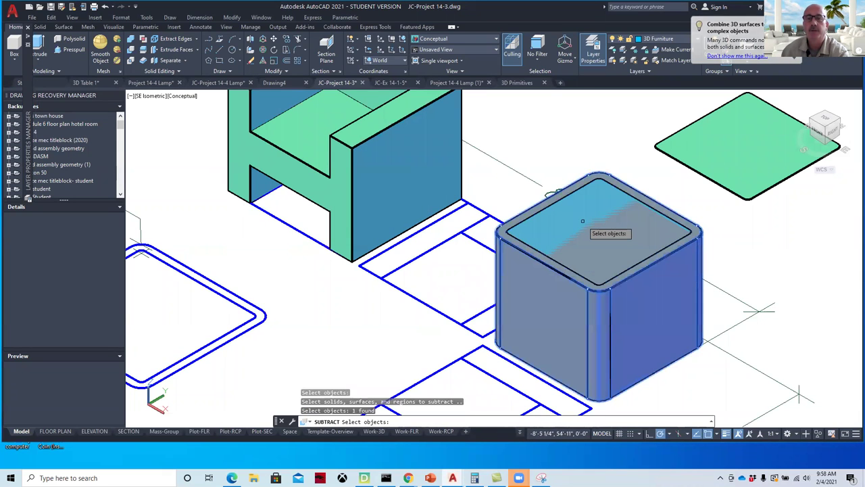
{"action": "left_click", "coordinate": [575, 229]}
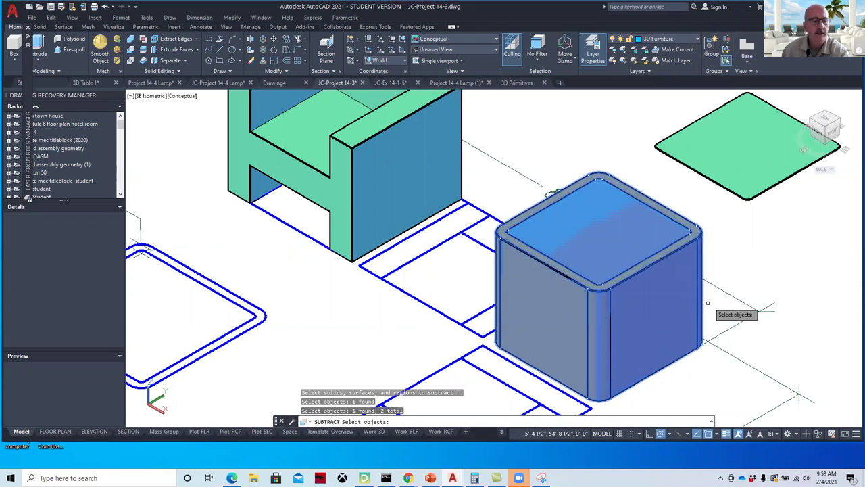
{"action": "left_click", "coordinate": [668, 309], "text": "shift"}
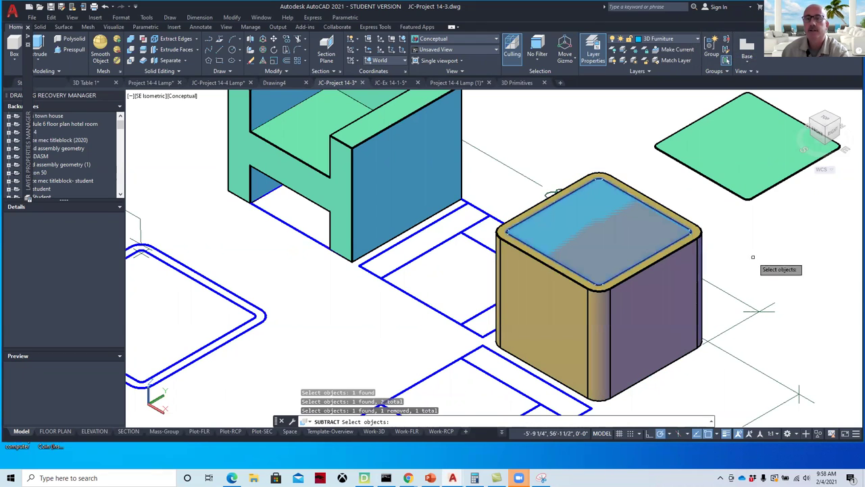
{"action": "key", "text": "Return"}
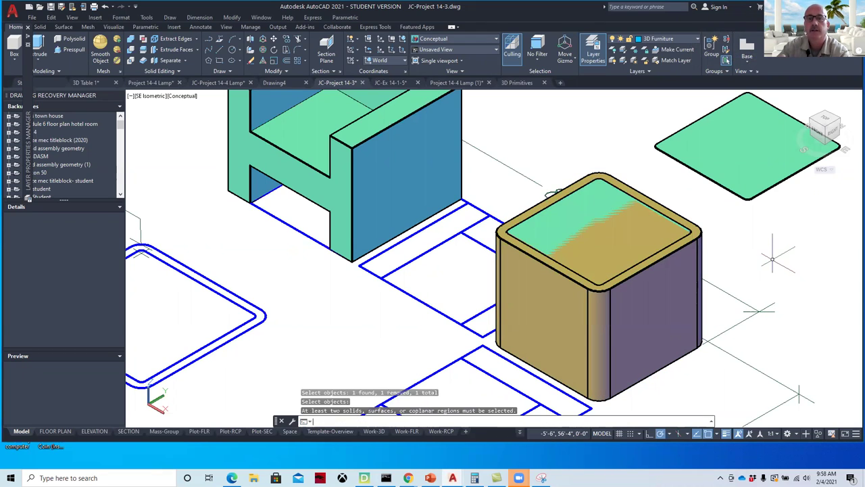
{"action": "left_click", "coordinate": [598, 247]}
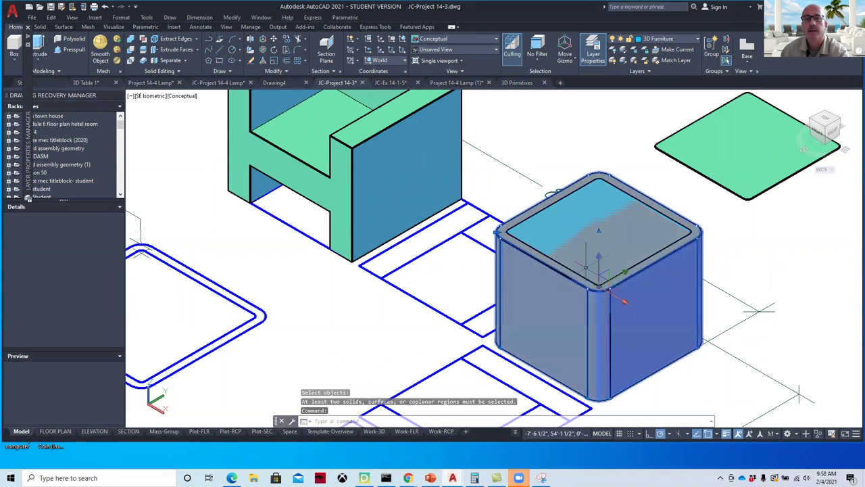
{"action": "key", "text": "Escape"}
{"action": "key", "text": "Escape"}
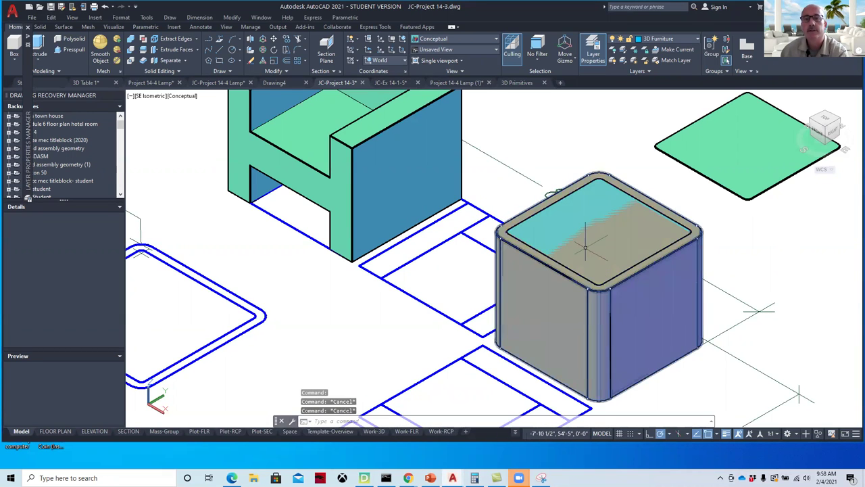
{"action": "left_click", "coordinate": [559, 295]}
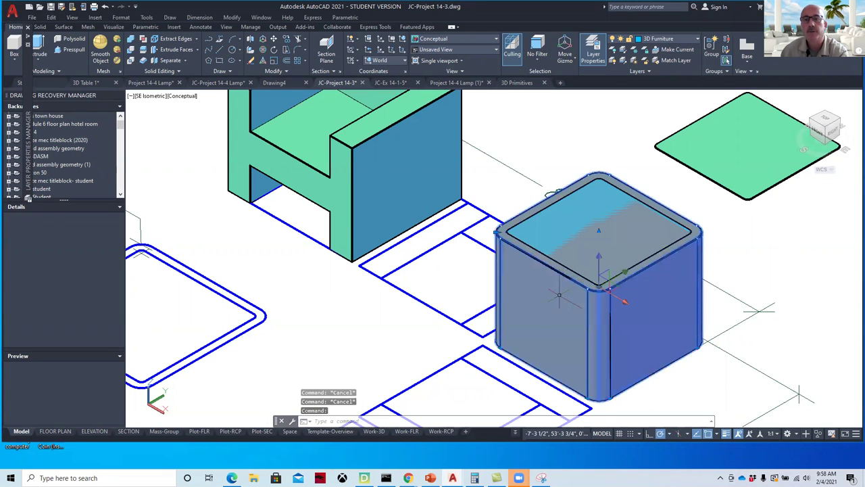
{"action": "left_click", "coordinate": [626, 275]}
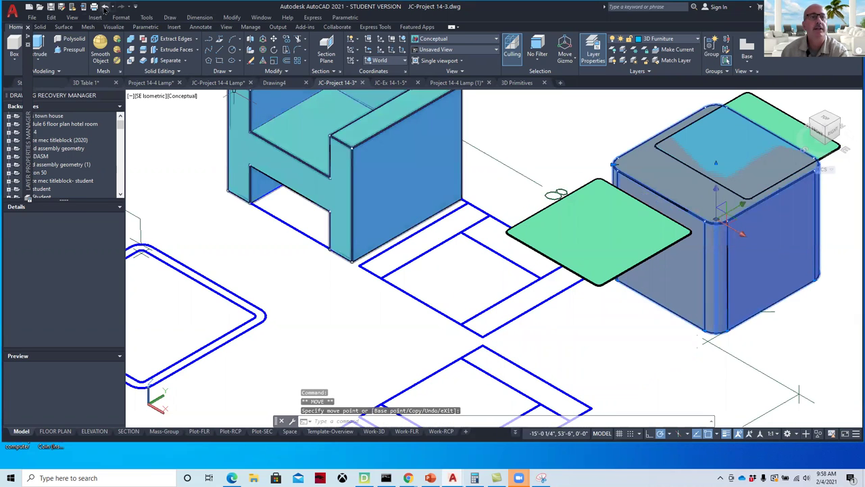
{"action": "left_click", "coordinate": [105, 7]}
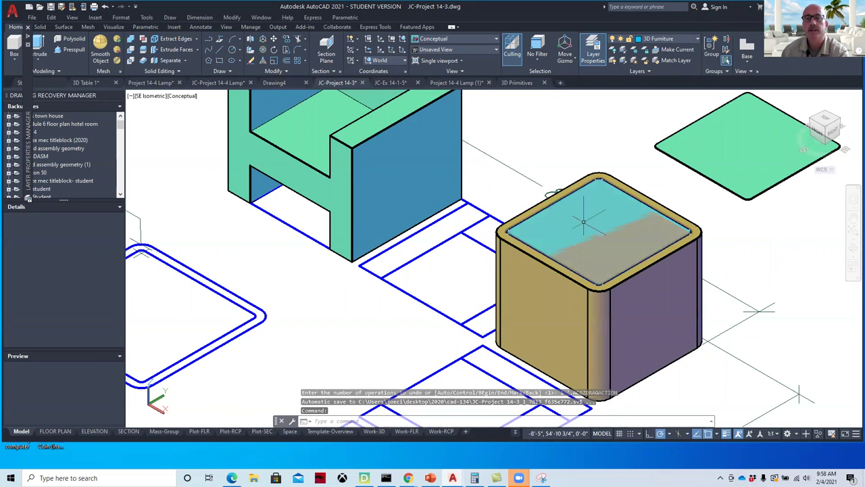
{"action": "left_click", "coordinate": [518, 276]}
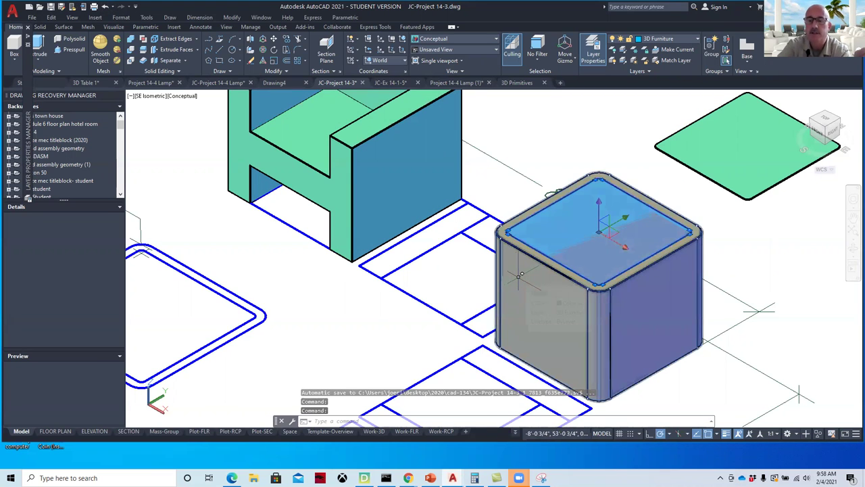
{"action": "key", "text": "Delete"}
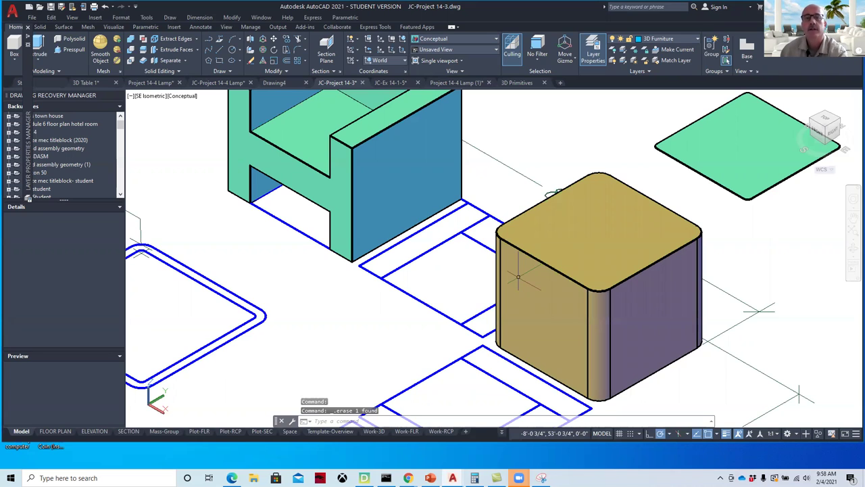
{"action": "left_click", "coordinate": [106, 7]}
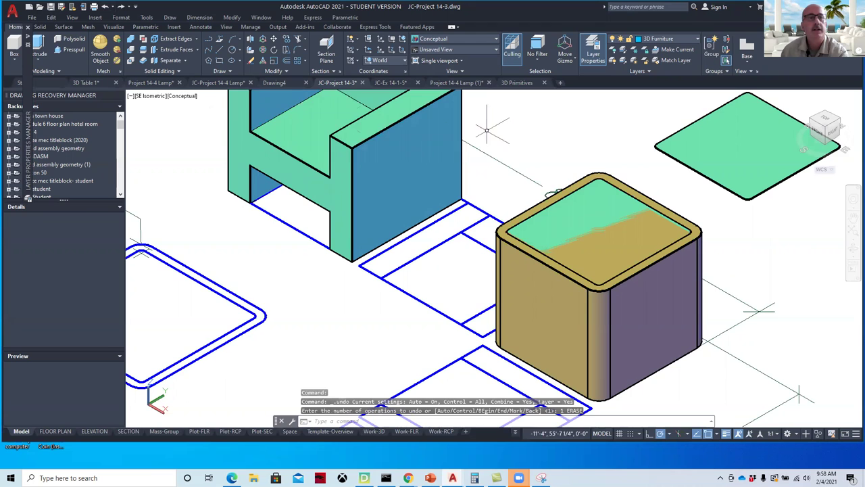
Switch the viewport to 2D Wireframe and orbit to a lower viewing angle
{"action": "left_click", "coordinate": [184, 98]}
{"action": "left_click", "coordinate": [192, 120]}
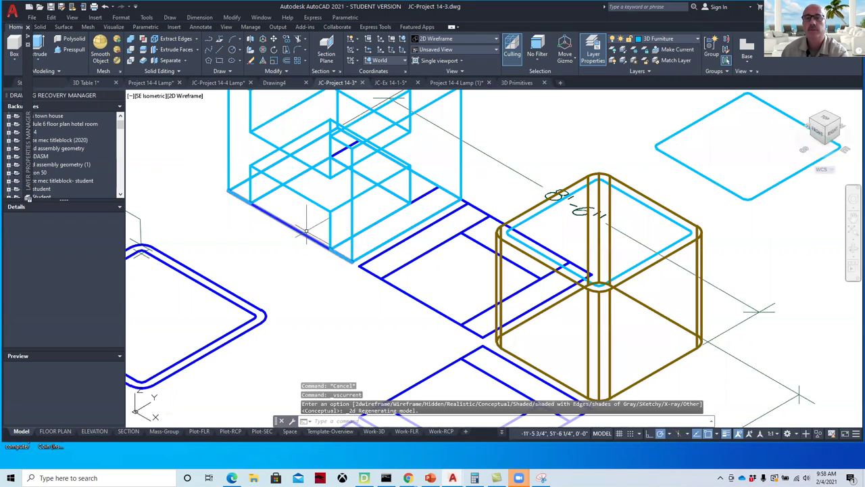
{"action": "middle_click_drag", "start_coordinate": [560, 341], "coordinate": [546, 326], "text": "shift"}
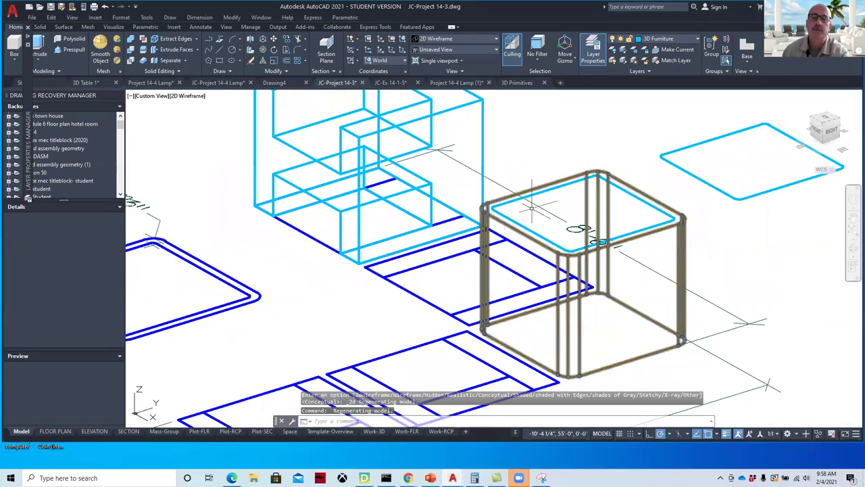
{"action": "scroll", "coordinate": [543, 194], "scroll_direction": "up", "scroll_amount": 2}
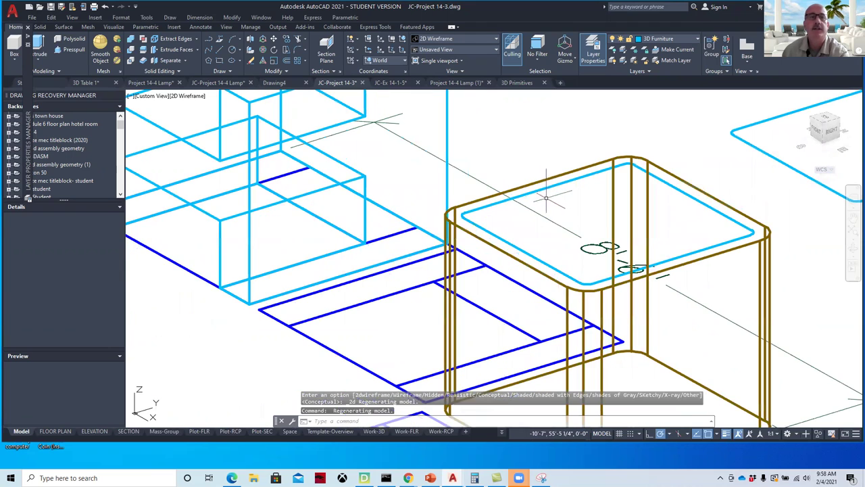
Start an EXT extrusion of the tabletop outline, then cancel it
{"action": "type", "text": "ext"}
{"action": "key", "text": "Return"}
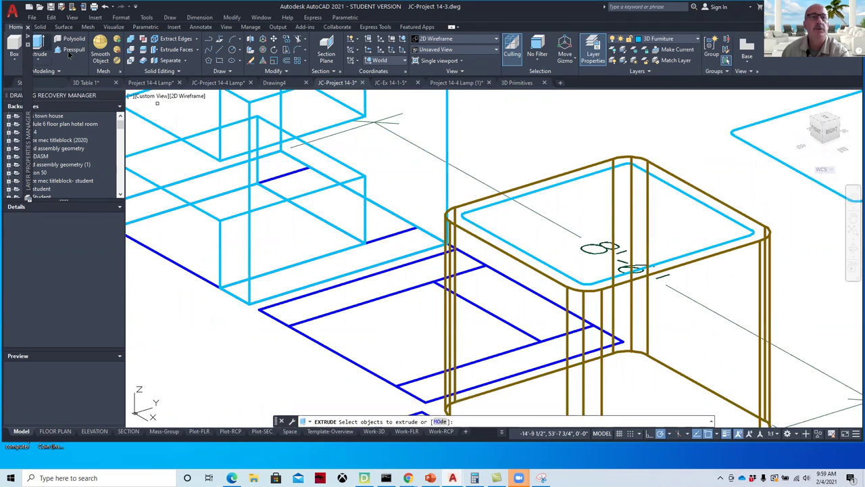
{"action": "left_click", "coordinate": [572, 179]}
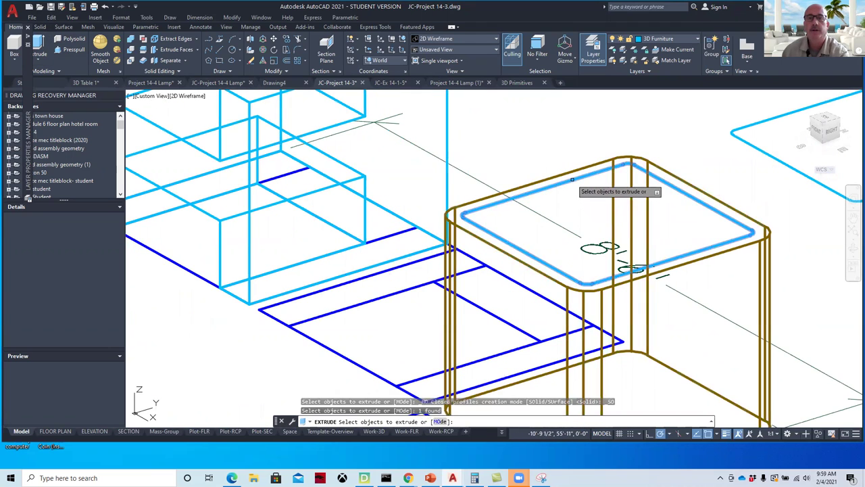
{"action": "key", "text": "Return"}
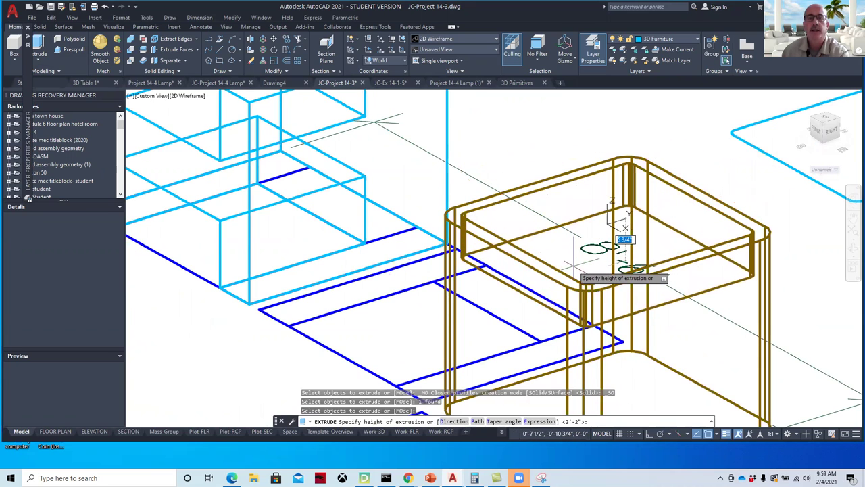
{"action": "key", "text": "Escape"}
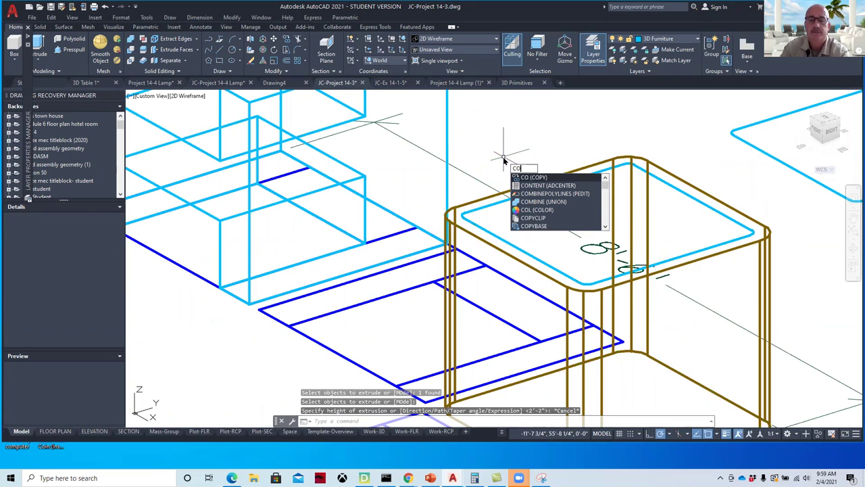
Make colour 130 the current colour for new objects
{"action": "key", "text": "Return"}
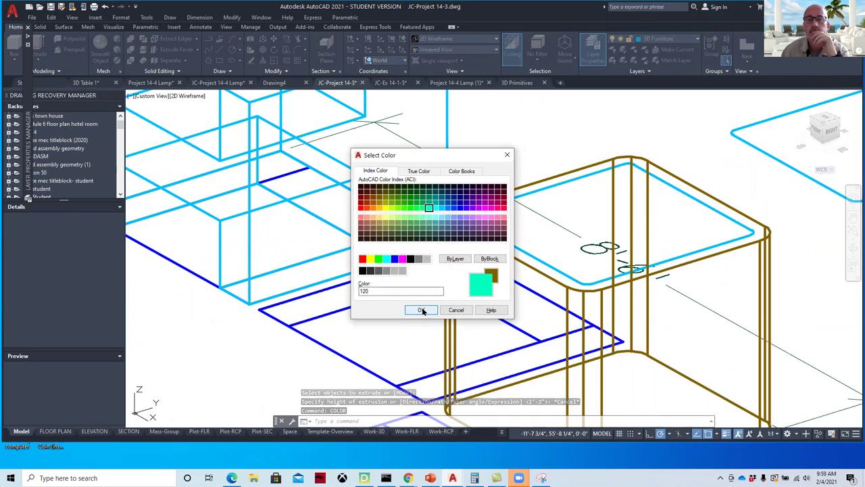
{"action": "left_click", "coordinate": [436, 209]}
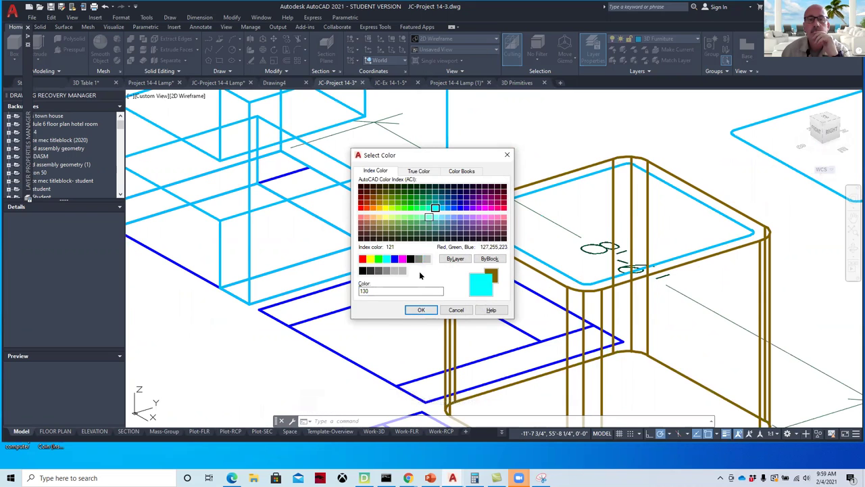
{"action": "left_click", "coordinate": [420, 309]}
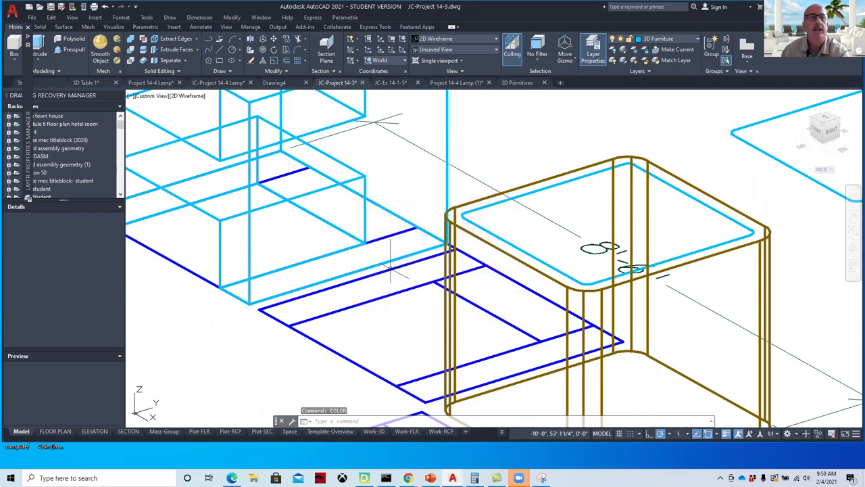
Extrude the window-selected cyan rounded rectangle to a height of 1
{"action": "left_click", "coordinate": [38, 45]}
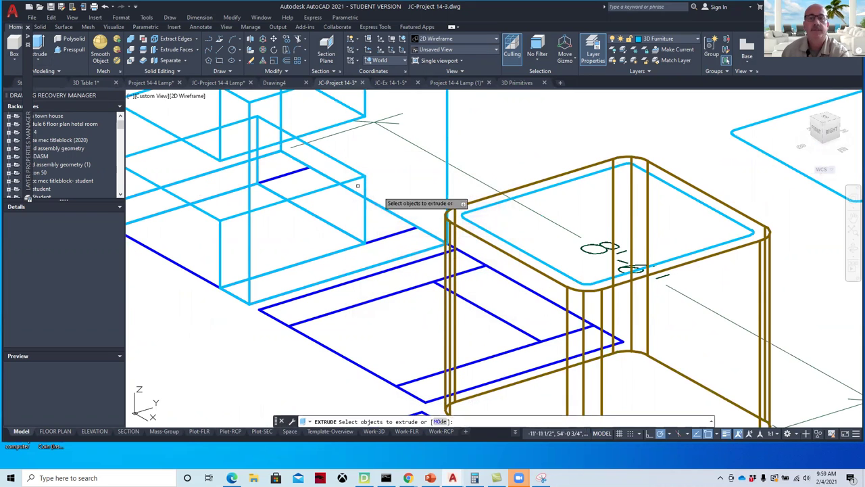
{"action": "left_click", "coordinate": [572, 174]}
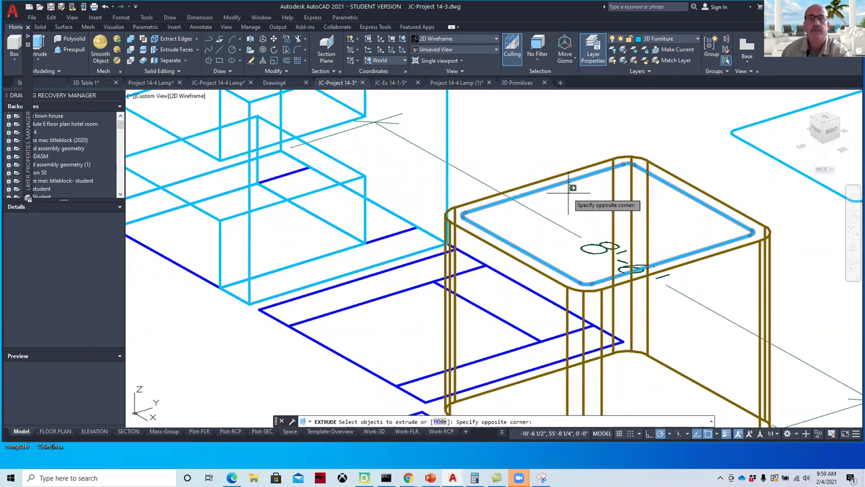
{"action": "left_click", "coordinate": [572, 187]}
{"action": "key", "text": "Return"}
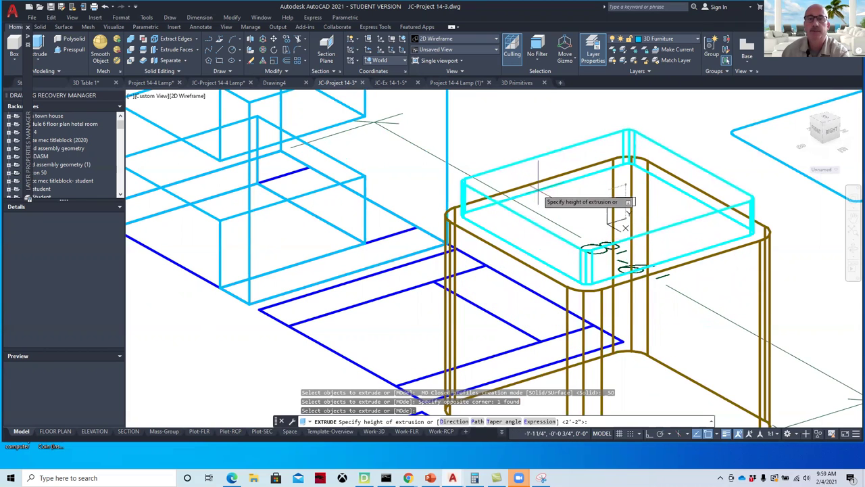
{"action": "type", "text": "1"}
{"action": "key", "text": "Return"}
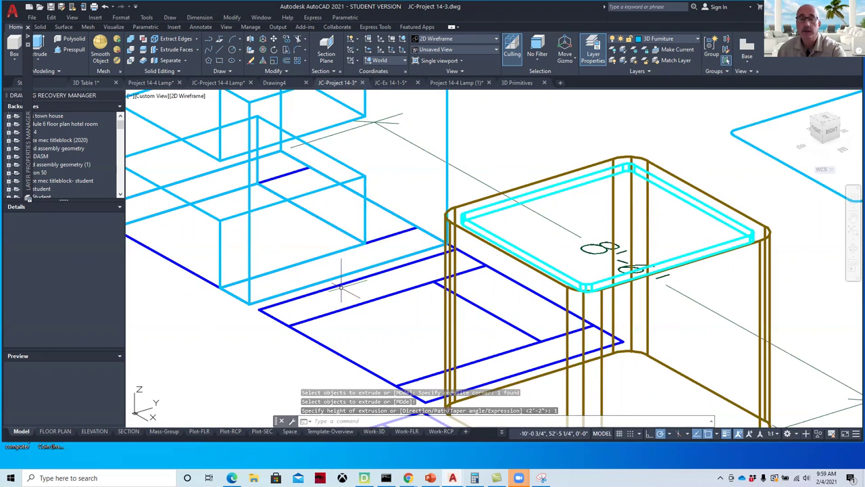
{"action": "key", "text": "Escape"}
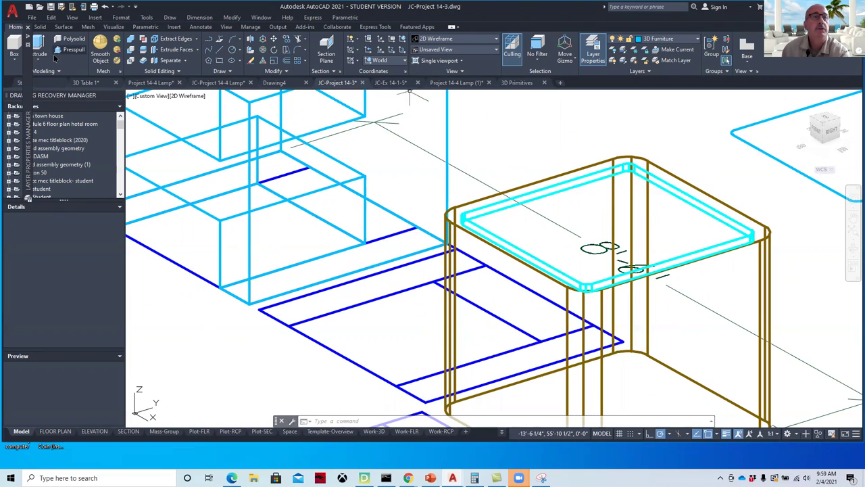
Begin subtracting from the brown box, cancel, and shade the view Conceptual
{"action": "left_click", "coordinate": [130, 53]}
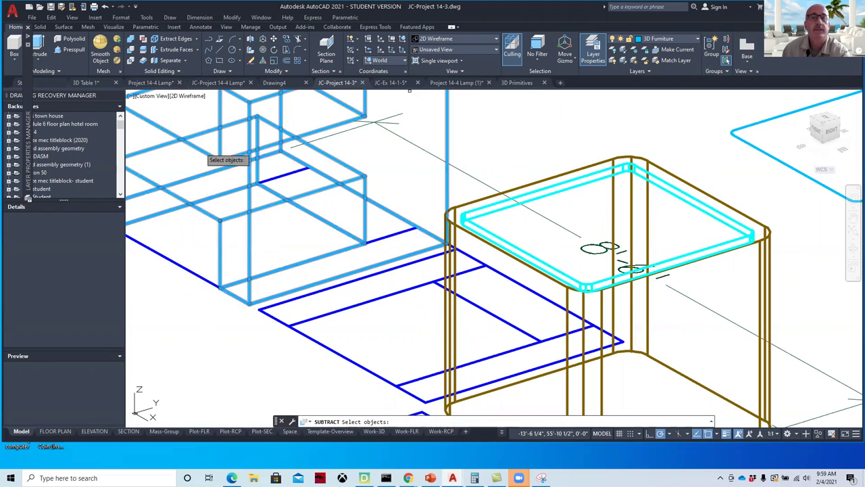
{"action": "left_click", "coordinate": [770, 273]}
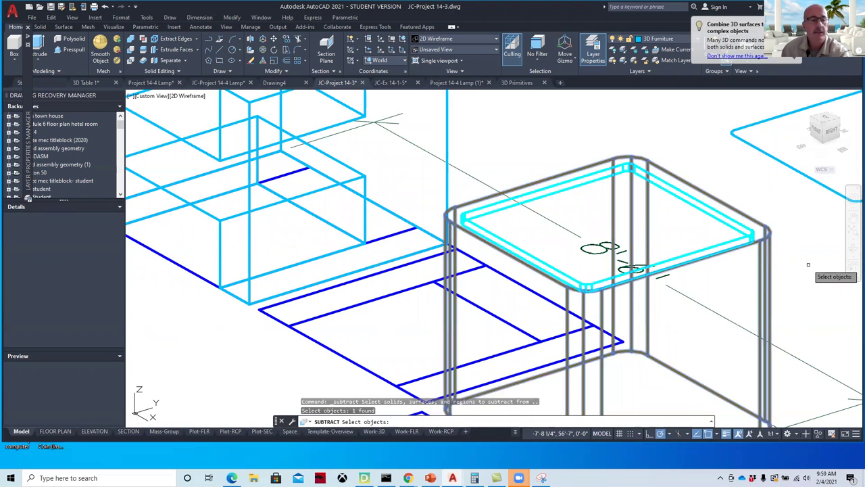
{"action": "key", "text": "Escape"}
{"action": "left_click", "coordinate": [183, 97]}
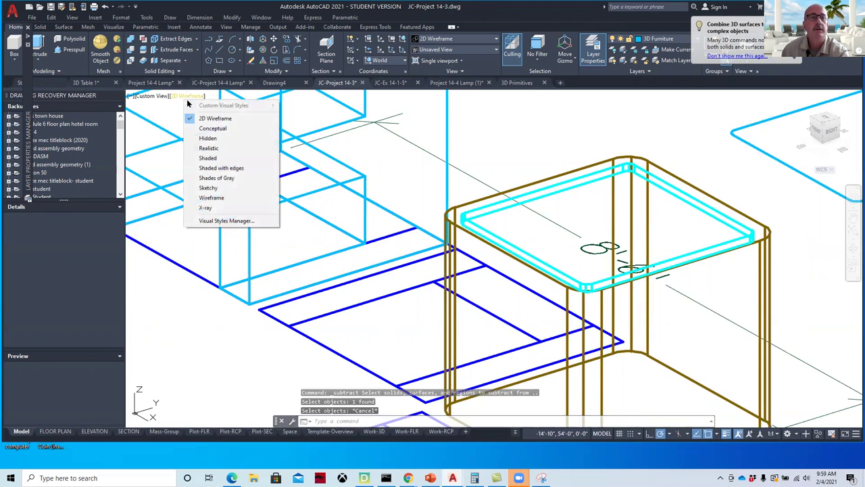
{"action": "left_click", "coordinate": [204, 128]}
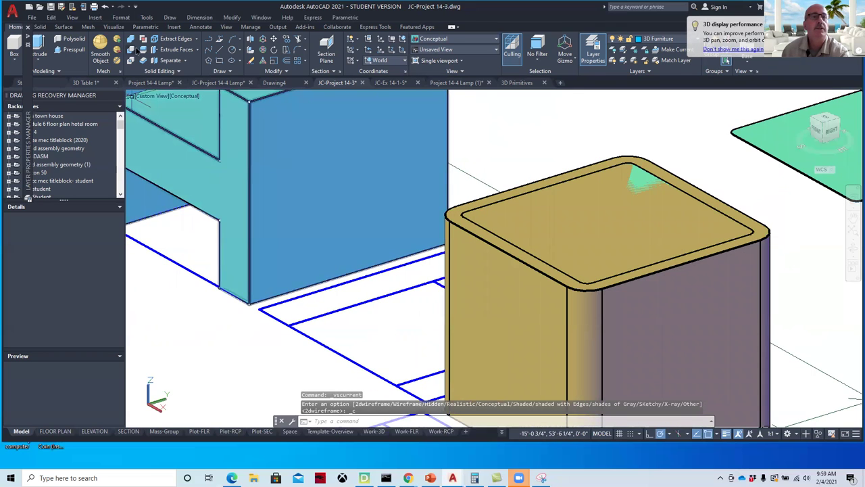
Retry the subtraction on the box, cancel again, and return to 2D Wireframe
{"action": "left_click", "coordinate": [132, 50]}
{"action": "left_click", "coordinate": [697, 330]}
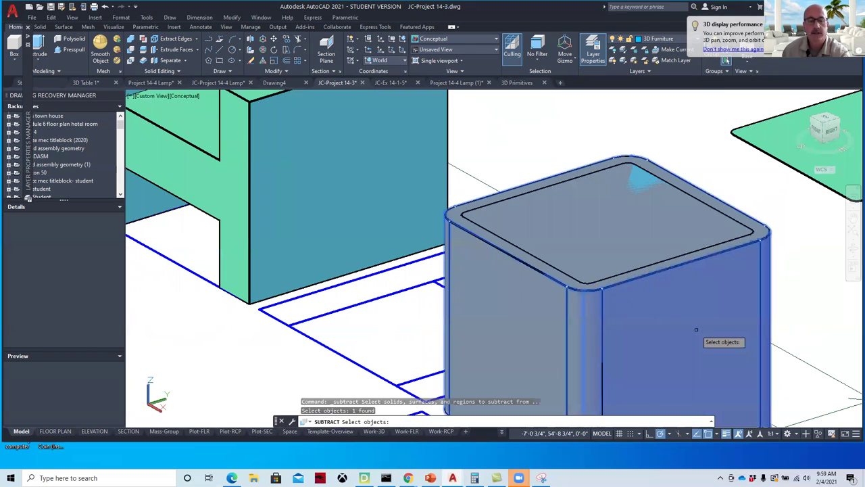
{"action": "key", "text": "Return"}
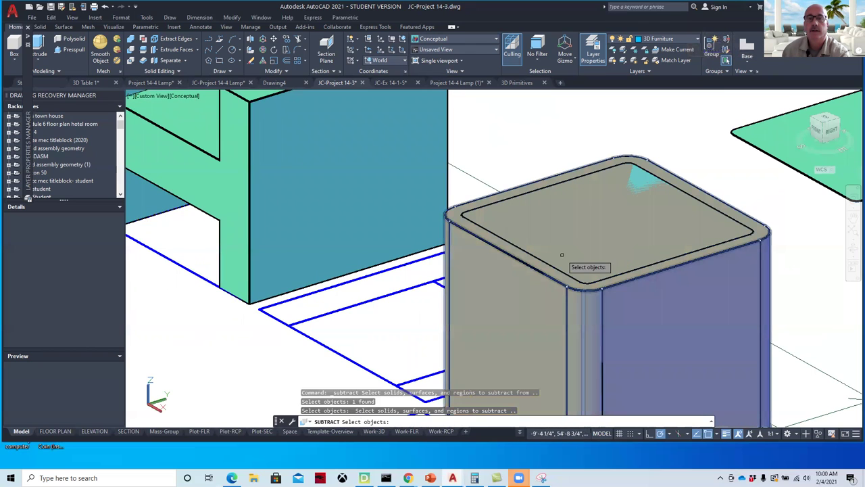
{"action": "key", "text": "Escape"}
{"action": "key", "text": "Escape"}
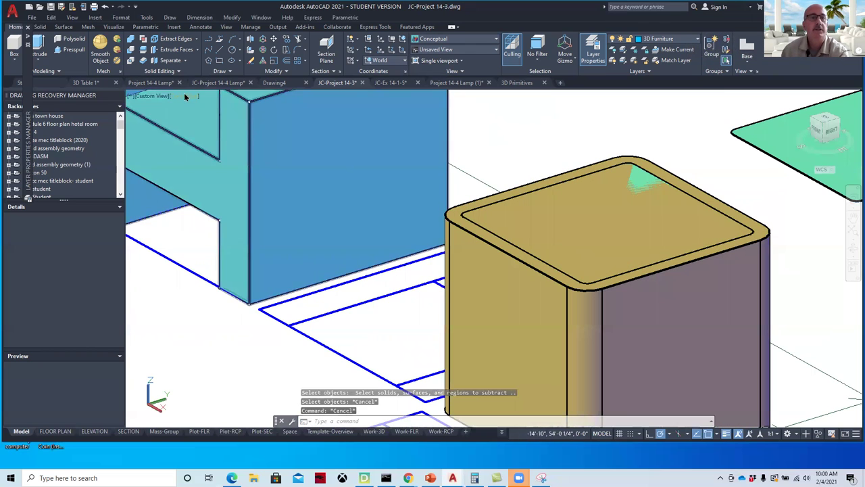
{"action": "left_click", "coordinate": [184, 96]}
{"action": "left_click", "coordinate": [209, 116]}
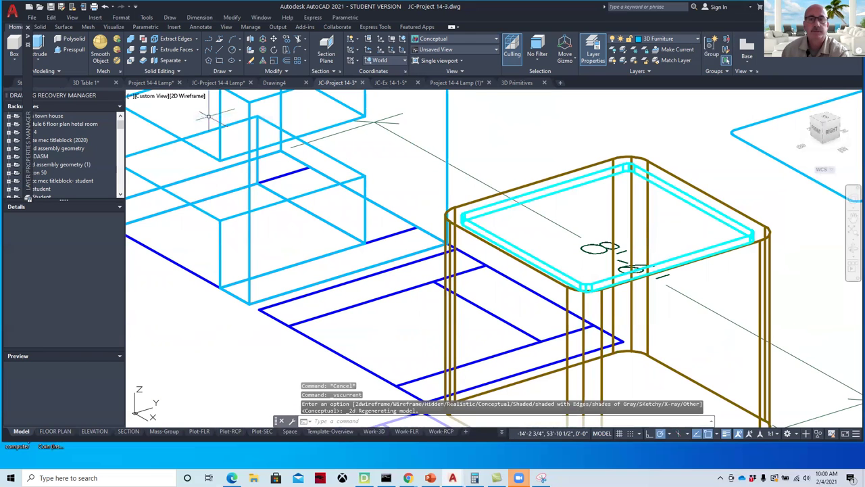
Subtract the thin cyan solid from the brown box to leave a recess
{"action": "left_click", "coordinate": [131, 50]}
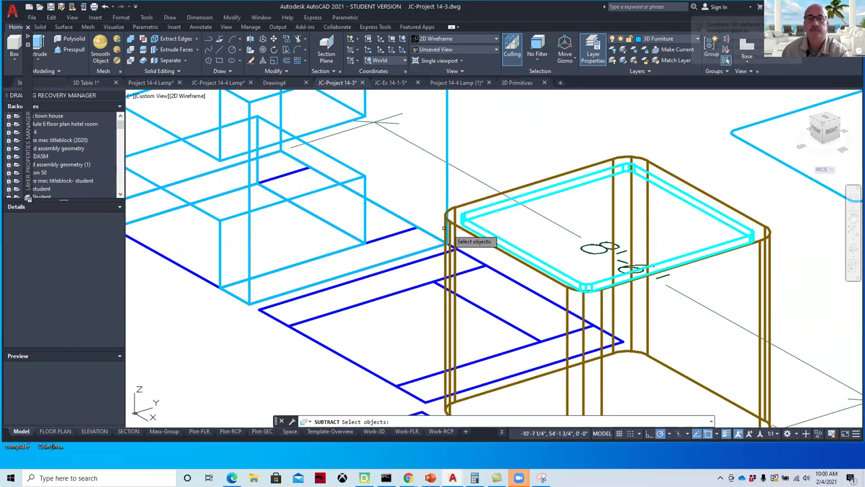
{"action": "left_click", "coordinate": [766, 285]}
{"action": "key", "text": "Return"}
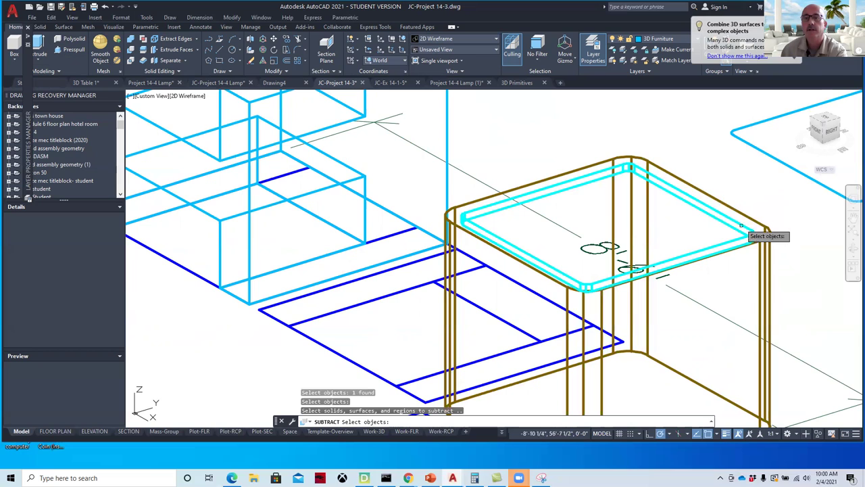
{"action": "left_click", "coordinate": [732, 220]}
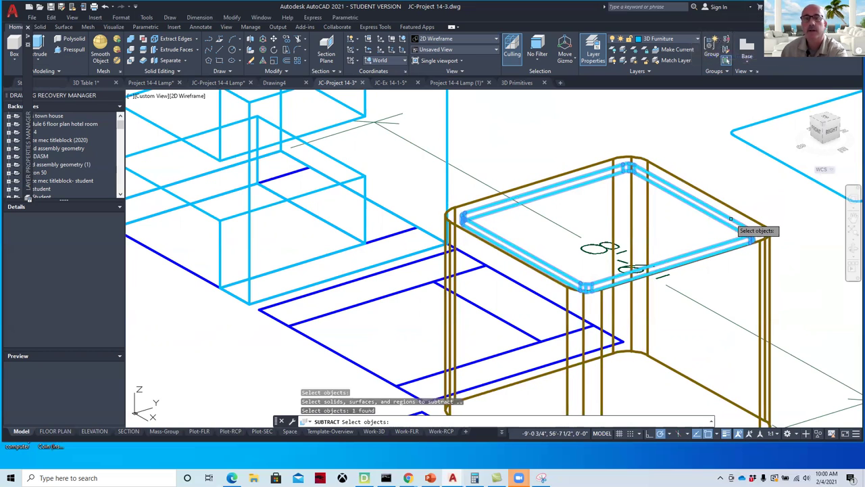
{"action": "key", "text": "Return"}
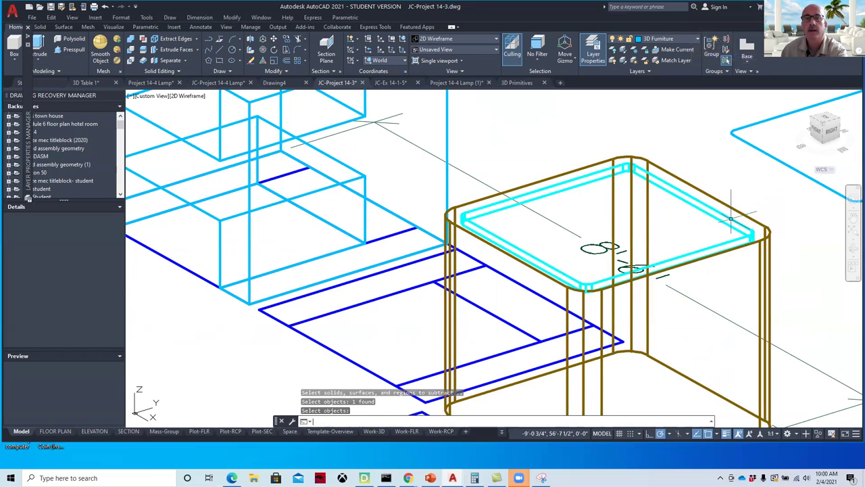
Shade the view Conceptual and pan to show chair, box and plate together
{"action": "left_click", "coordinate": [188, 96]}
{"action": "left_click", "coordinate": [203, 129]}
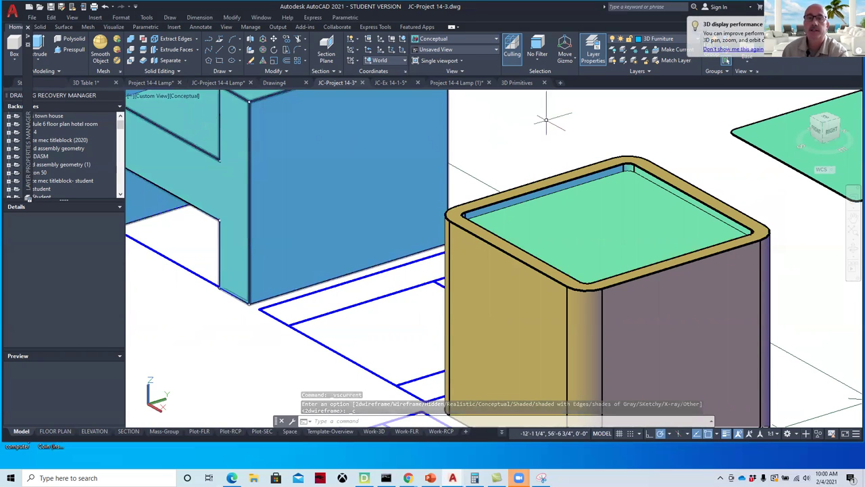
{"action": "key", "text": "Escape"}
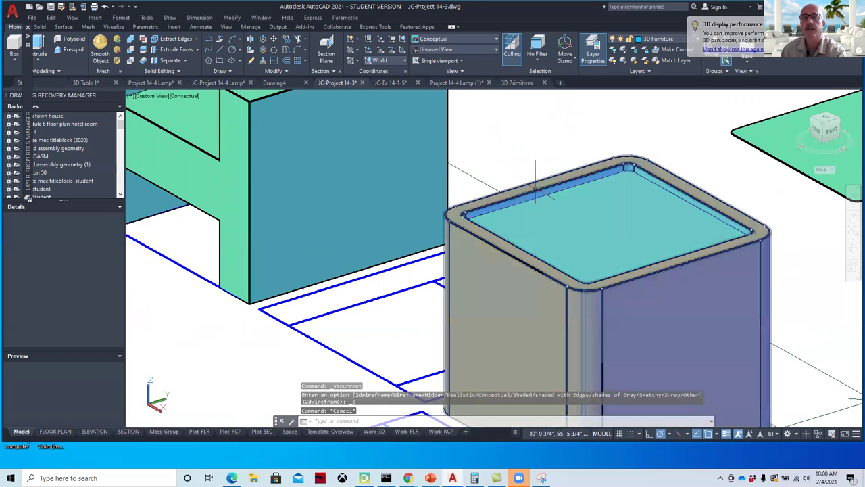
{"action": "scroll", "coordinate": [539, 194], "scroll_direction": "down", "scroll_amount": 2}
{"action": "middle_click_drag", "start_coordinate": [541, 197], "coordinate": [497, 232]}
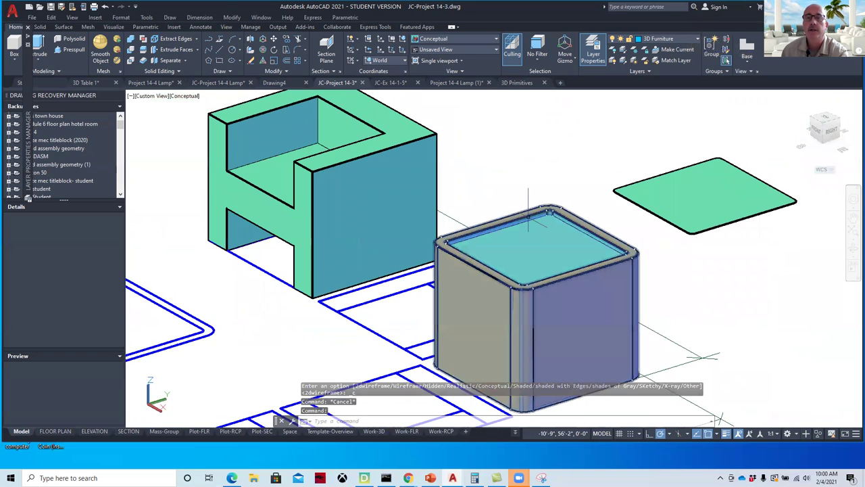
Extrude the spare green tabletop copy 1 inch into a thin plate
{"action": "scroll", "coordinate": [682, 231], "scroll_direction": "up", "scroll_amount": 4}
{"action": "scroll", "coordinate": [683, 237], "scroll_direction": "down", "scroll_amount": 2}
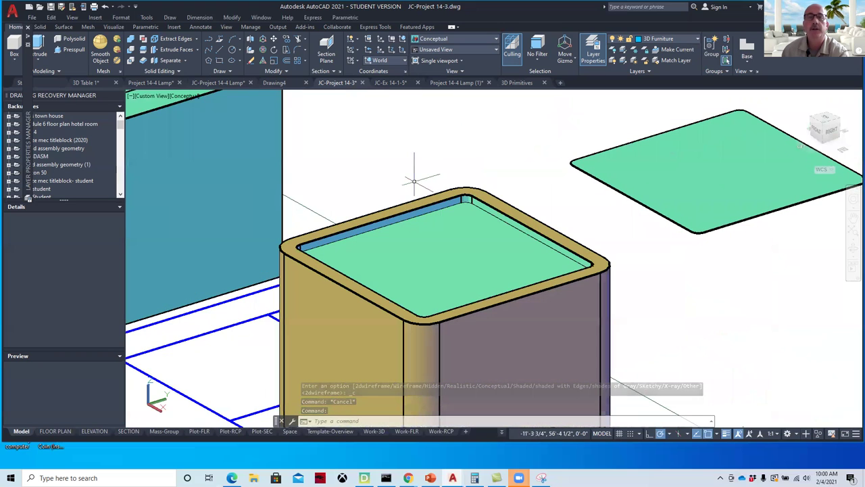
{"action": "left_click", "coordinate": [39, 59]}
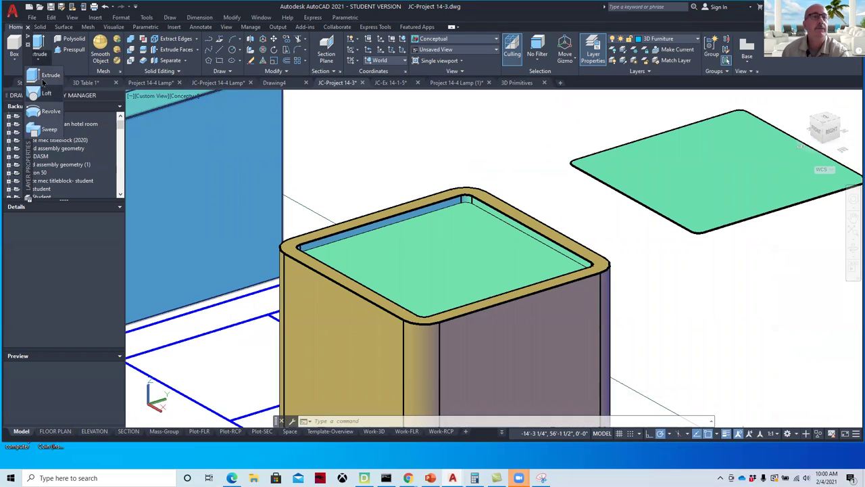
{"action": "left_click", "coordinate": [48, 75]}
{"action": "left_click", "coordinate": [697, 166]}
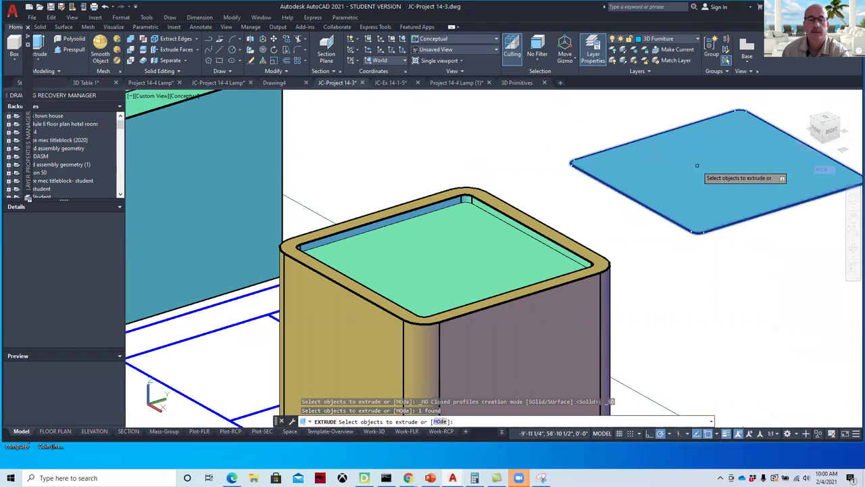
{"action": "key", "text": "Return"}
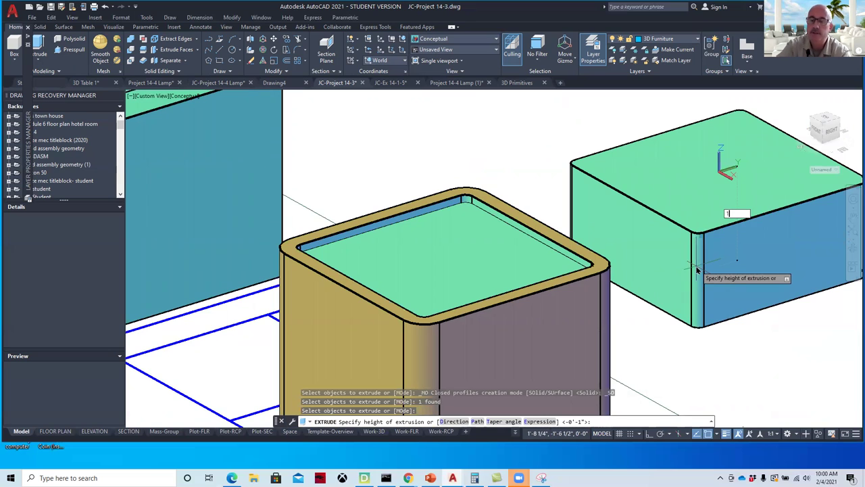
{"action": "type", "text": "1"}
{"action": "key", "text": "Return"}
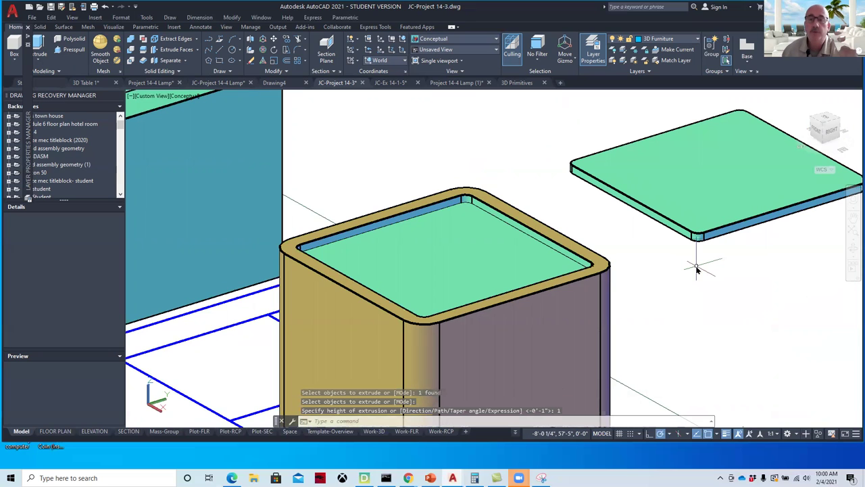
Start moving the thin teal plate, using its corner as the base point
{"action": "left_click", "coordinate": [273, 40]}
{"action": "left_click", "coordinate": [583, 167]}
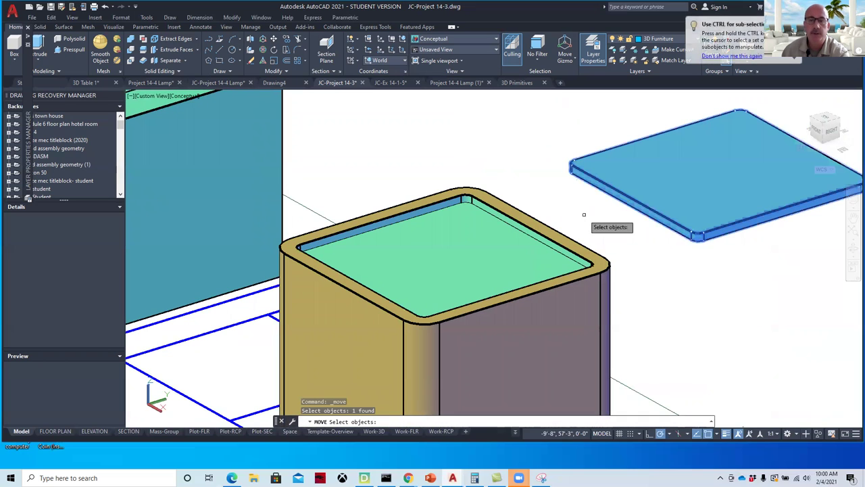
{"action": "key", "text": "Return"}
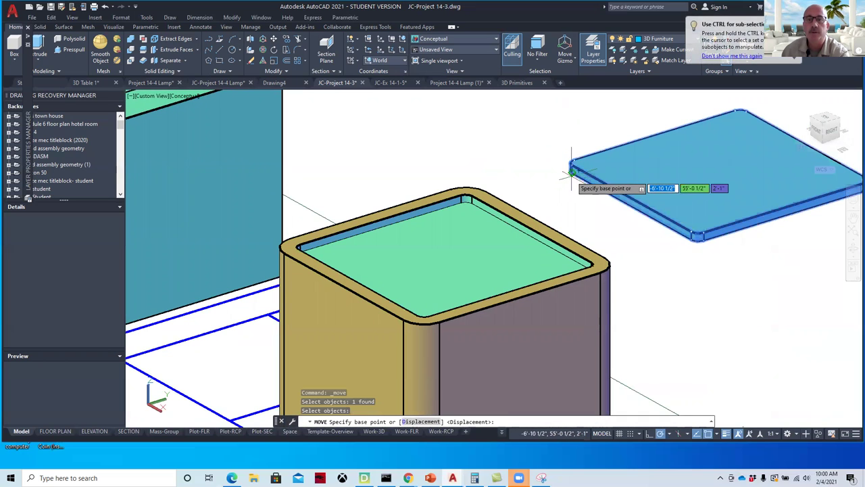
{"action": "scroll", "coordinate": [572, 173], "scroll_direction": "up", "scroll_amount": 3}
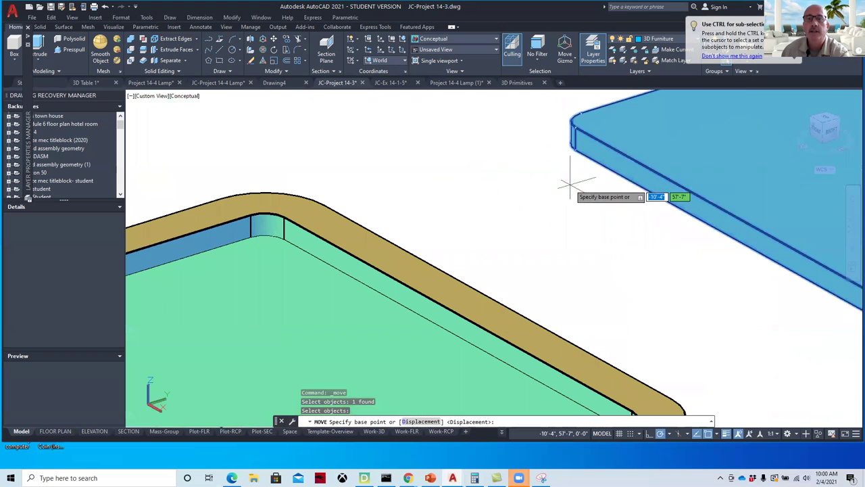
{"action": "left_click", "coordinate": [573, 148]}
{"action": "scroll", "coordinate": [252, 312], "scroll_direction": "down", "scroll_amount": 2}
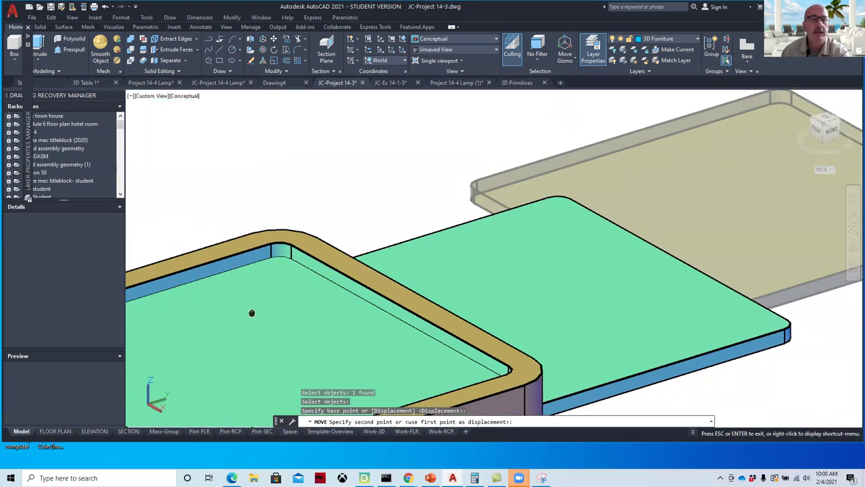
Drop the tabletop into the base's inner corner recess, then orbit out to see it beside the chair
{"action": "middle_click_drag", "start_coordinate": [251, 312], "coordinate": [415, 222]}
{"action": "middle_click_drag", "start_coordinate": [315, 243], "coordinate": [415, 245], "text": "shift"}
{"action": "scroll", "coordinate": [415, 245], "scroll_direction": "down", "scroll_amount": 2}
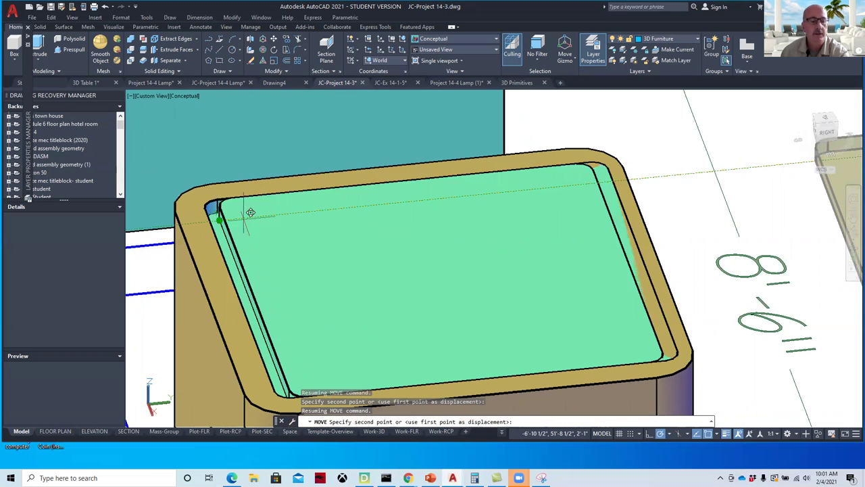
{"action": "scroll", "coordinate": [257, 239], "scroll_direction": "up", "scroll_amount": 4}
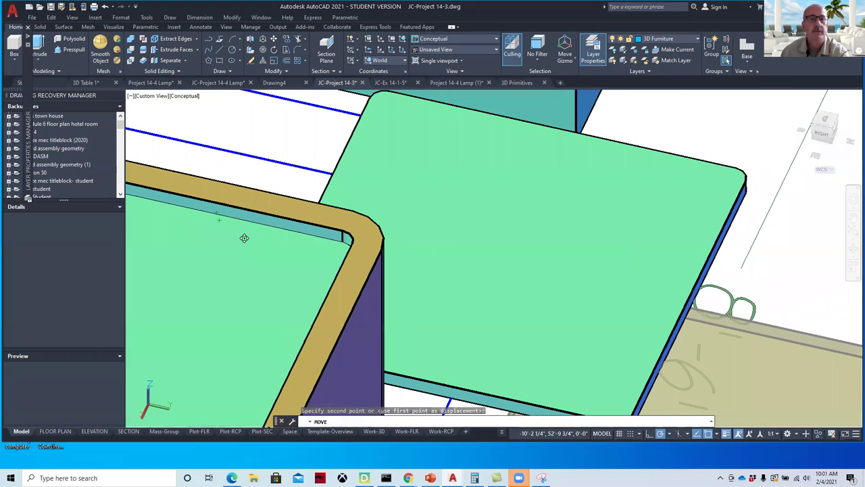
{"action": "middle_click_drag", "start_coordinate": [243, 237], "coordinate": [562, 241]}
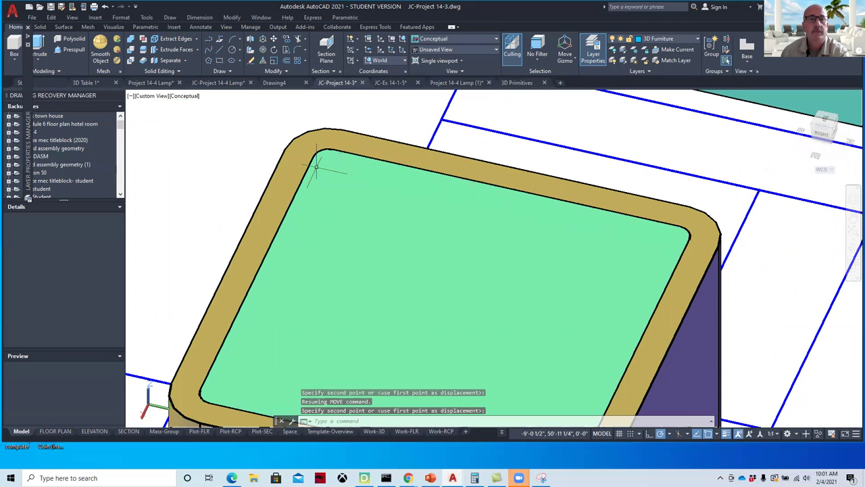
{"action": "scroll", "coordinate": [512, 228], "scroll_direction": "down", "scroll_amount": 3}
{"action": "scroll", "coordinate": [452, 246], "scroll_direction": "up", "scroll_amount": 2}
{"action": "left_click", "coordinate": [451, 245]}
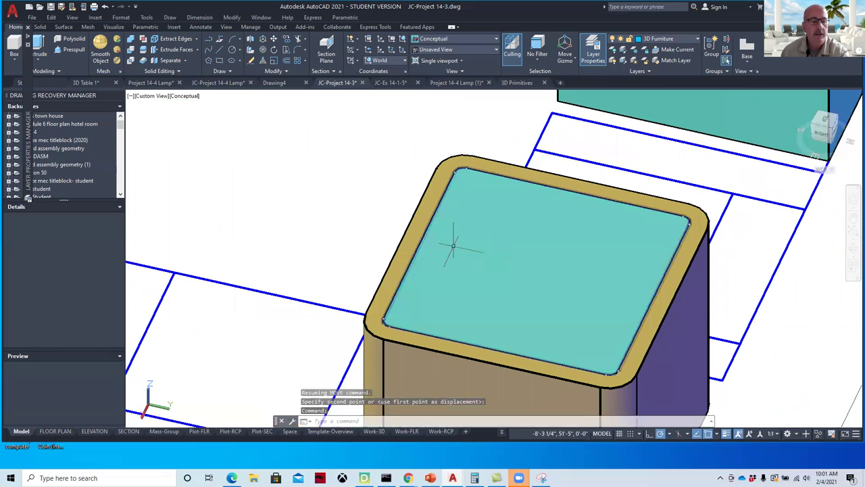
{"action": "middle_click_drag", "start_coordinate": [496, 243], "coordinate": [560, 230], "text": "shift"}
{"action": "scroll", "coordinate": [668, 218], "scroll_direction": "down", "scroll_amount": 3}
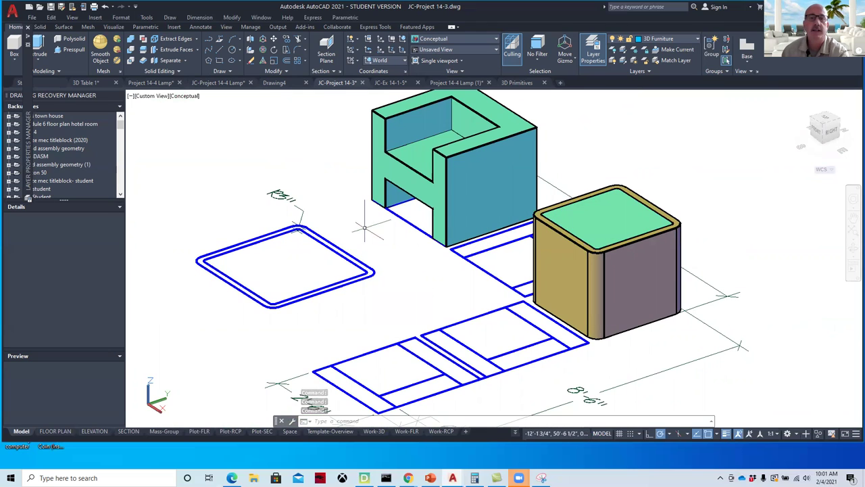
Use the COLOR command to set index colour 42 olive brown as the current colour
{"action": "scroll", "coordinate": [365, 229], "scroll_direction": "down", "scroll_amount": 3}
{"action": "scroll", "coordinate": [370, 237], "scroll_direction": "up", "scroll_amount": 1}
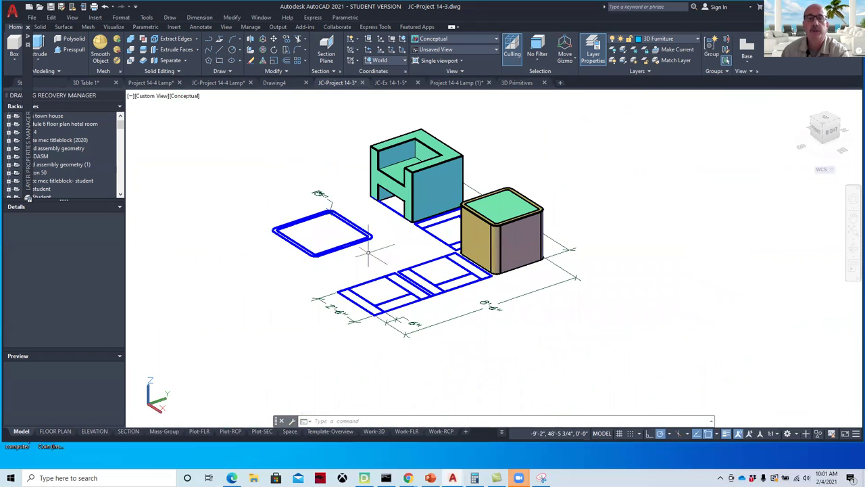
{"action": "middle_click_drag", "start_coordinate": [372, 261], "coordinate": [401, 270], "text": "shift"}
{"action": "scroll", "coordinate": [402, 250], "scroll_direction": "up", "scroll_amount": 3}
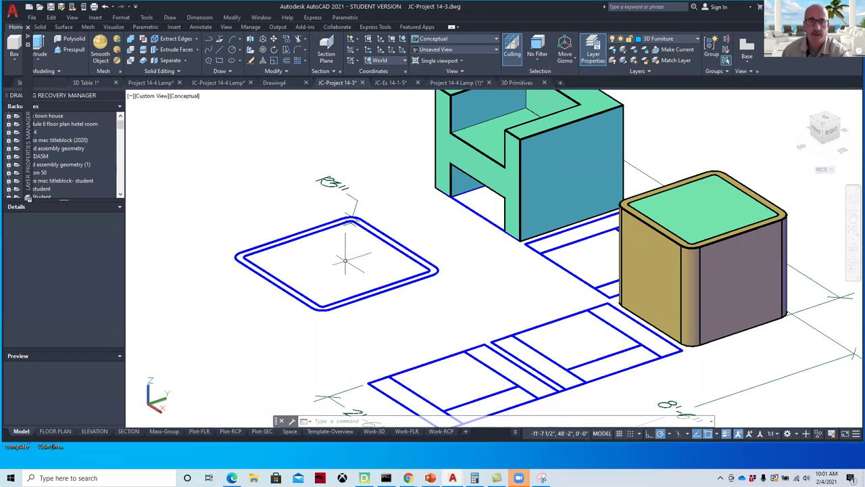
{"action": "type", "text": "COLOR"}
{"action": "key", "text": "Return"}
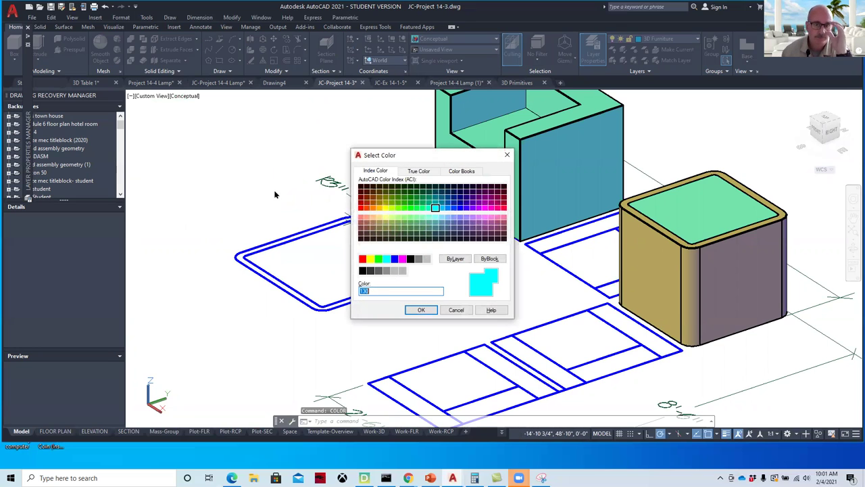
{"action": "left_click", "coordinate": [371, 200]}
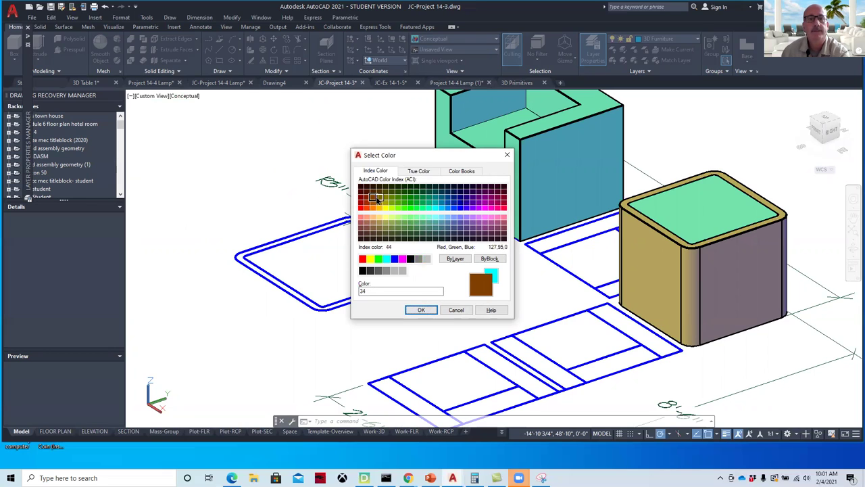
{"action": "left_click", "coordinate": [379, 200]}
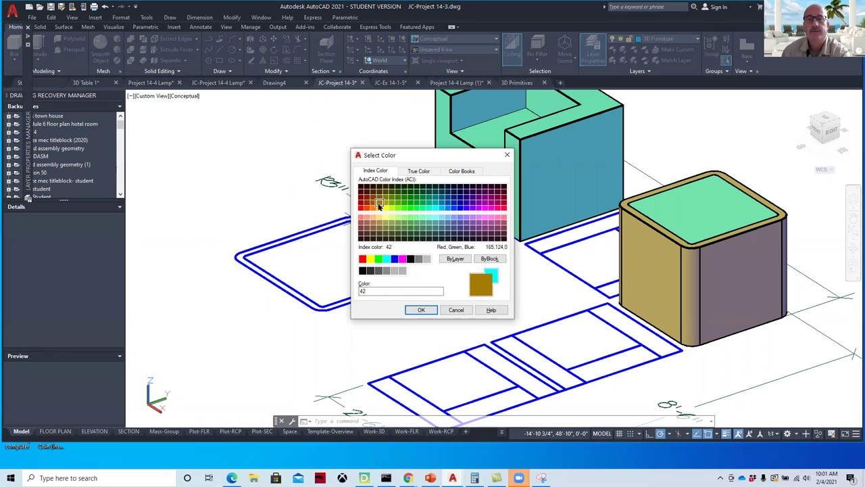
{"action": "left_click", "coordinate": [422, 310]}
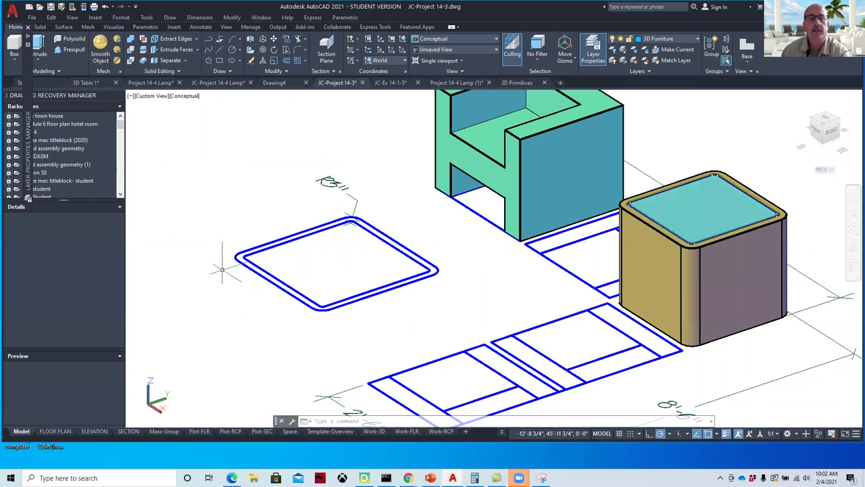
{"action": "middle_click_drag", "start_coordinate": [244, 240], "coordinate": [295, 257]}
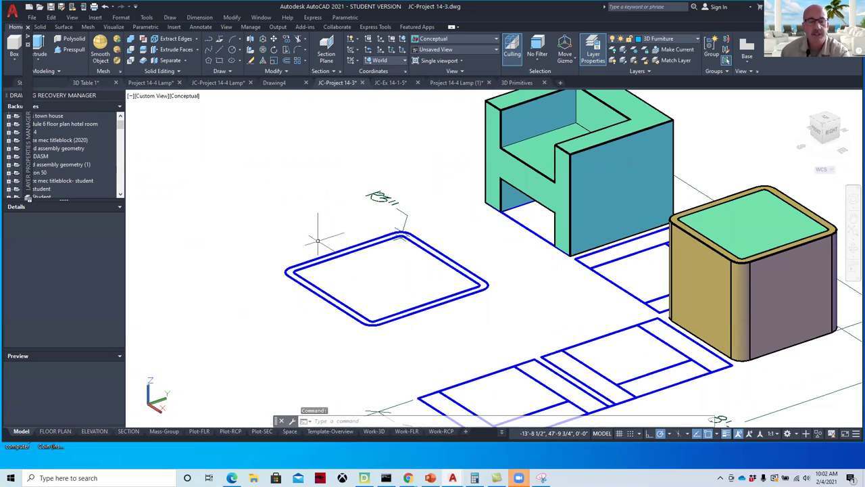
Window-select the square outline's pieces, add the missing one, and convert them into a region
{"action": "type", "text": "n"}
{"action": "key", "text": "Return"}
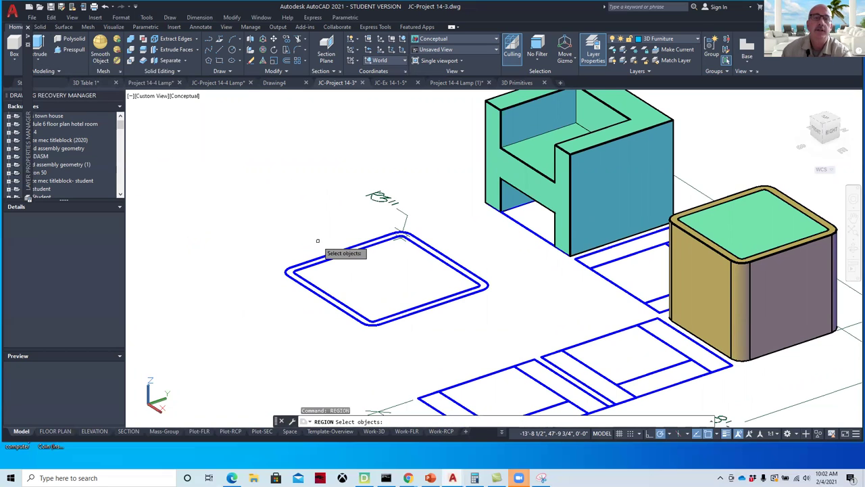
{"action": "left_click", "coordinate": [471, 216]}
{"action": "left_click", "coordinate": [311, 326]}
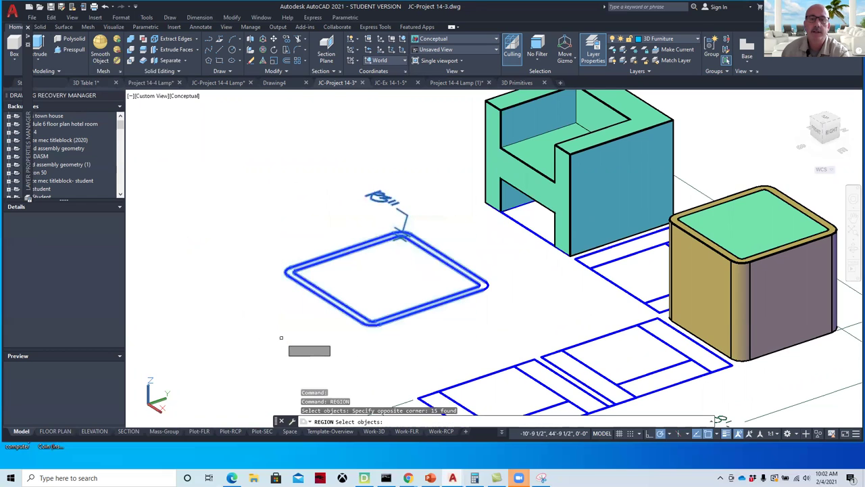
{"action": "left_click", "coordinate": [490, 286]}
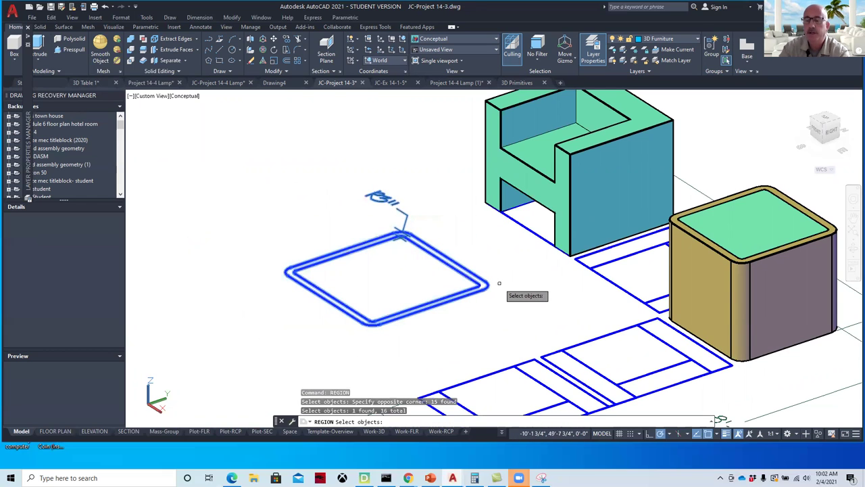
{"action": "key", "text": "Return"}
{"action": "key", "text": "Return"}
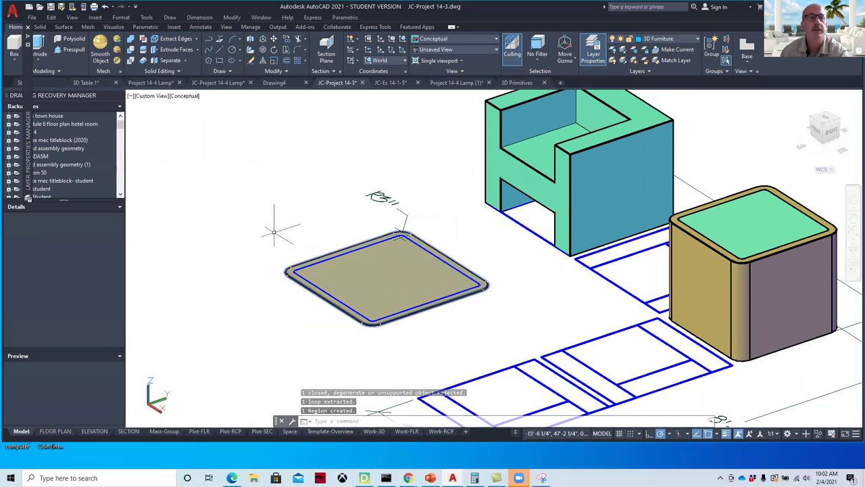
Switch the viewport visual style to 2D Wireframe and zoom in
{"action": "left_click", "coordinate": [192, 96]}
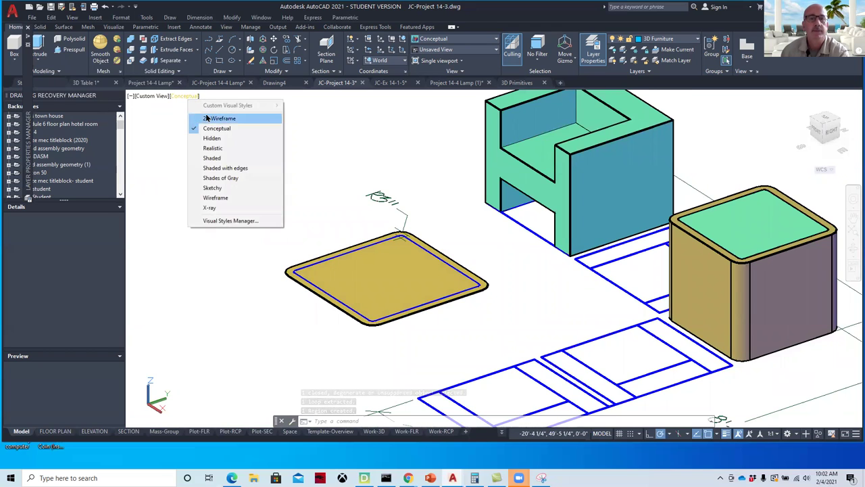
{"action": "left_click", "coordinate": [215, 118]}
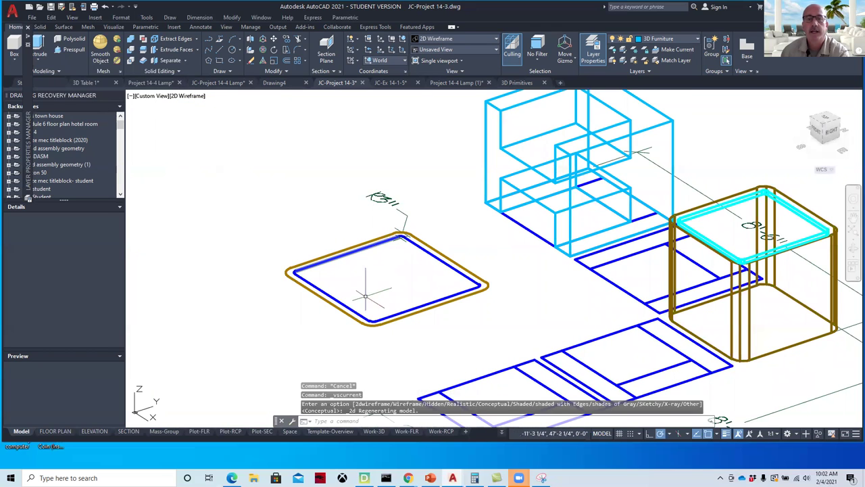
{"action": "scroll", "coordinate": [372, 257], "scroll_direction": "up", "scroll_amount": 4}
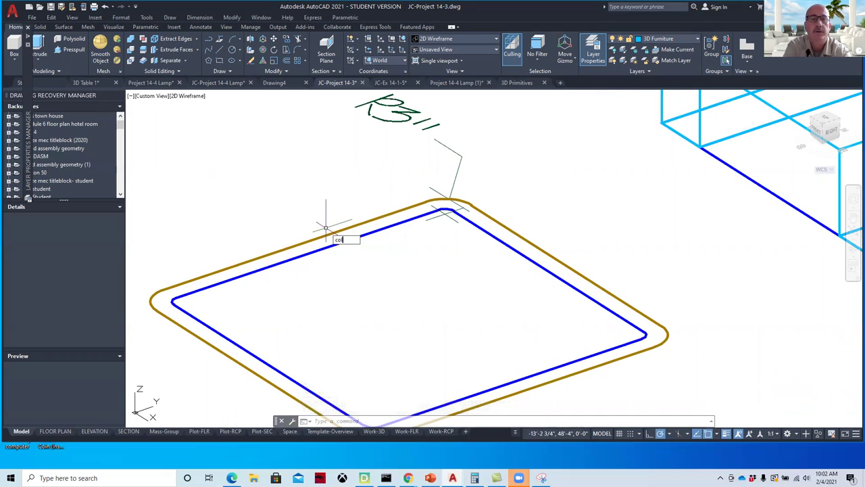
Make cyan, index colour 130, the current colour for new objects
{"action": "type", "text": "r"}
{"action": "key", "text": "Return"}
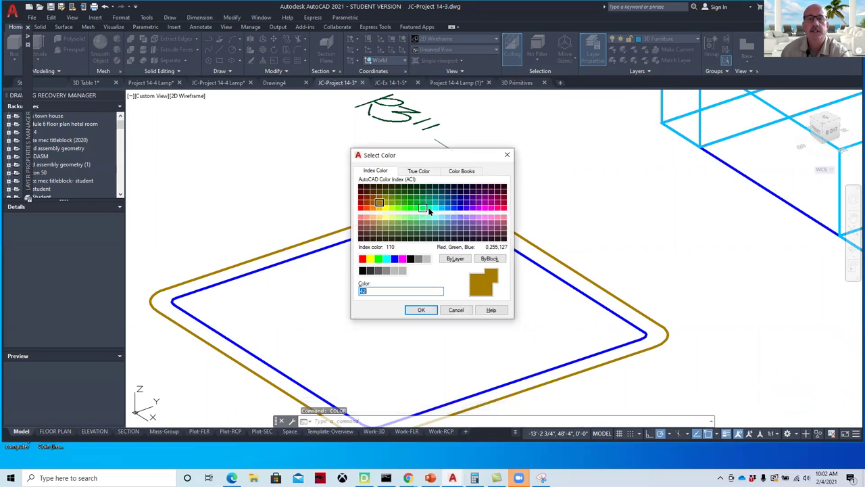
{"action": "left_click", "coordinate": [434, 211]}
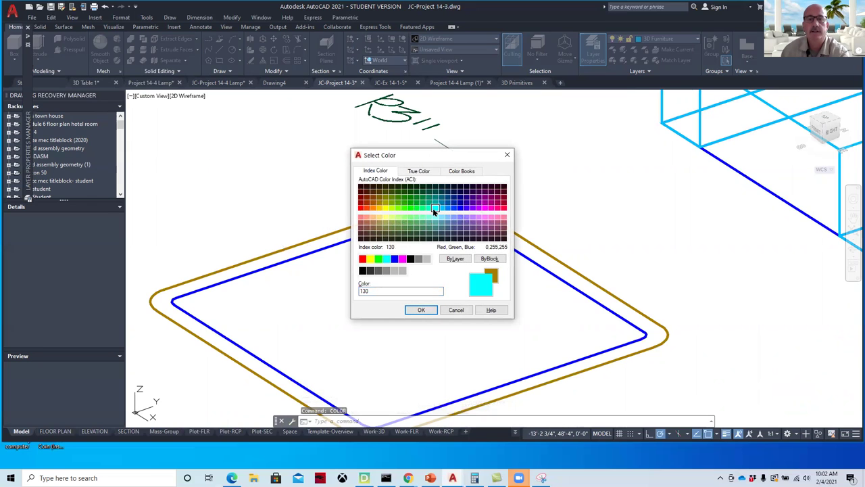
{"action": "left_click", "coordinate": [421, 310]}
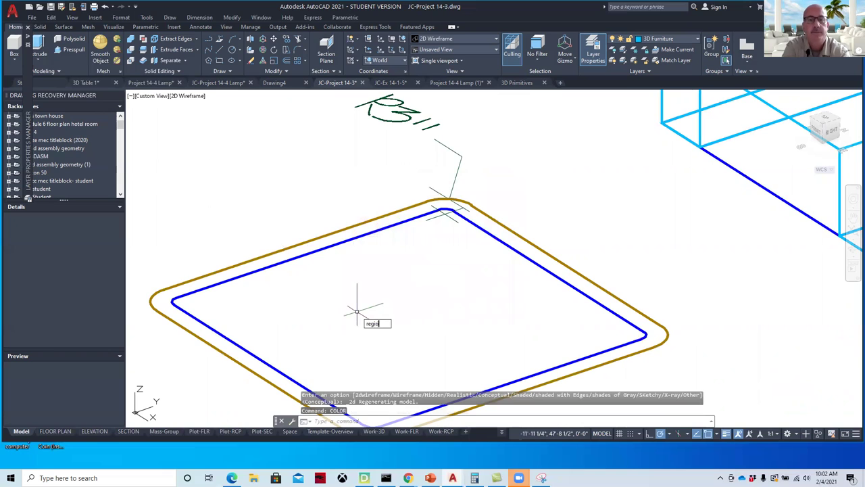
Convert the inner outline's four edges and four corner arcs into a cyan region
{"action": "key", "text": "Return"}
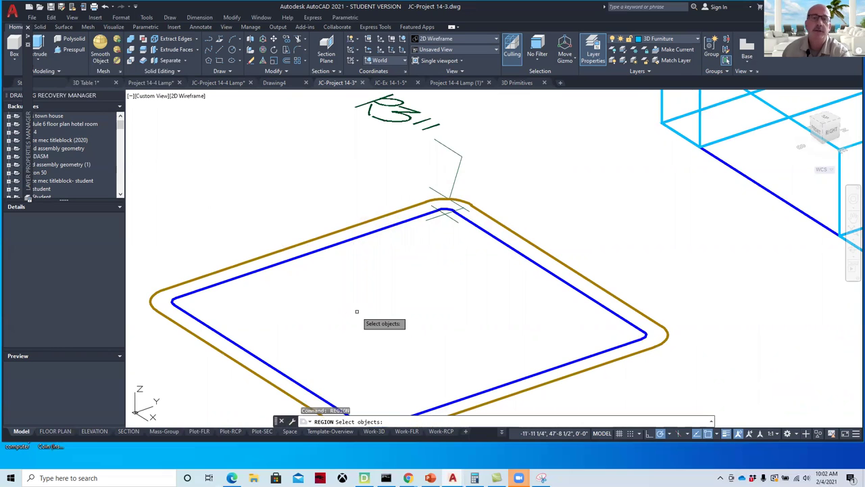
{"action": "left_click", "coordinate": [359, 236]}
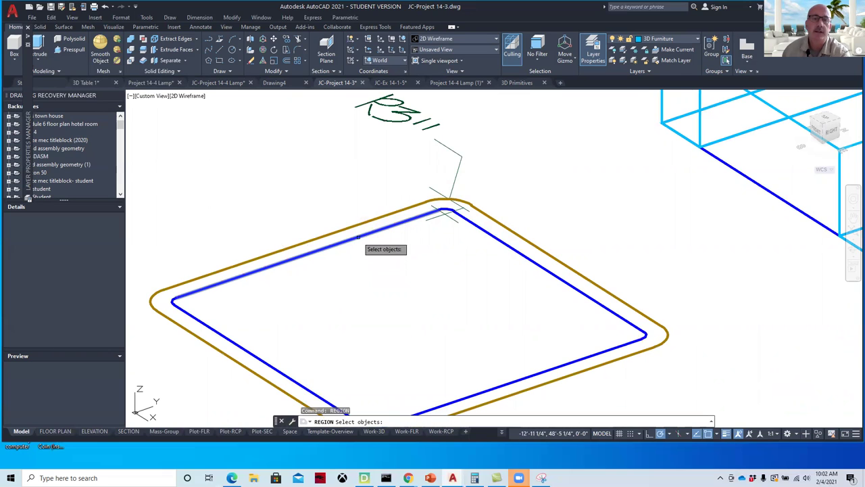
{"action": "left_click", "coordinate": [187, 312]}
{"action": "left_click", "coordinate": [189, 317]}
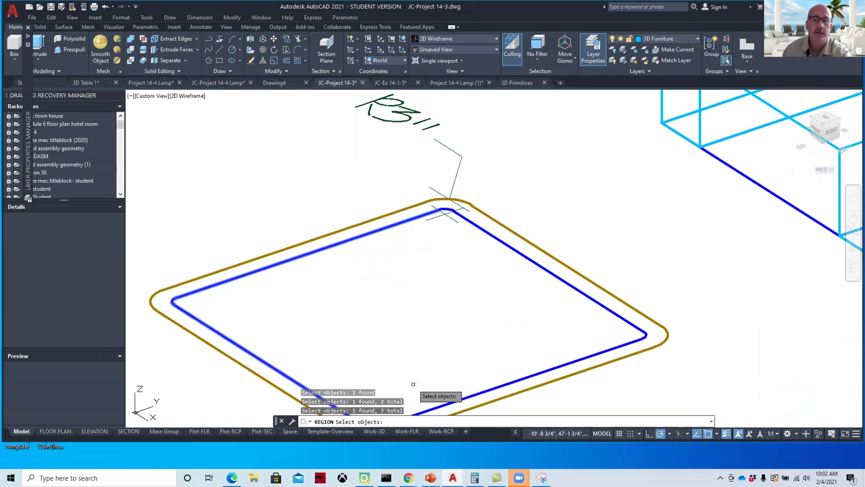
{"action": "mouse_move", "coordinate": [424, 371]}
{"action": "middle_mouse_down"}
{"action": "mouse_move", "coordinate": [452, 329]}
{"action": "mouse_move", "coordinate": [386, 361]}
{"action": "middle_mouse_up"}
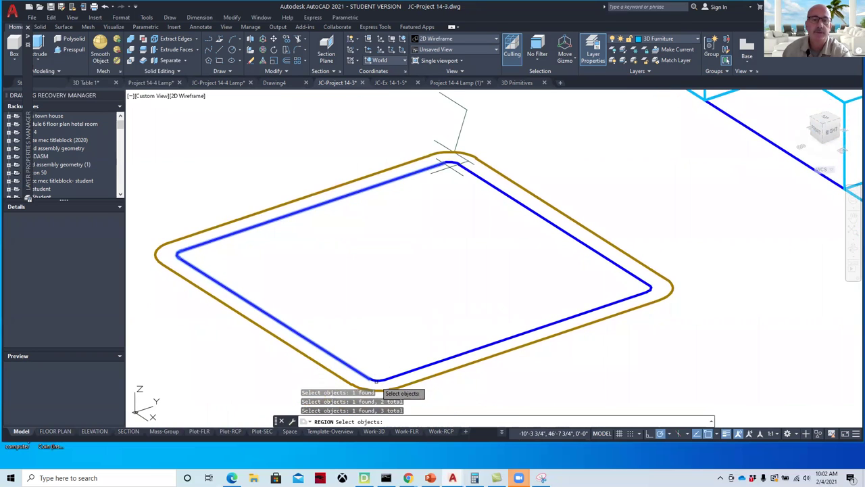
{"action": "left_click", "coordinate": [376, 380]}
{"action": "left_click", "coordinate": [380, 379]}
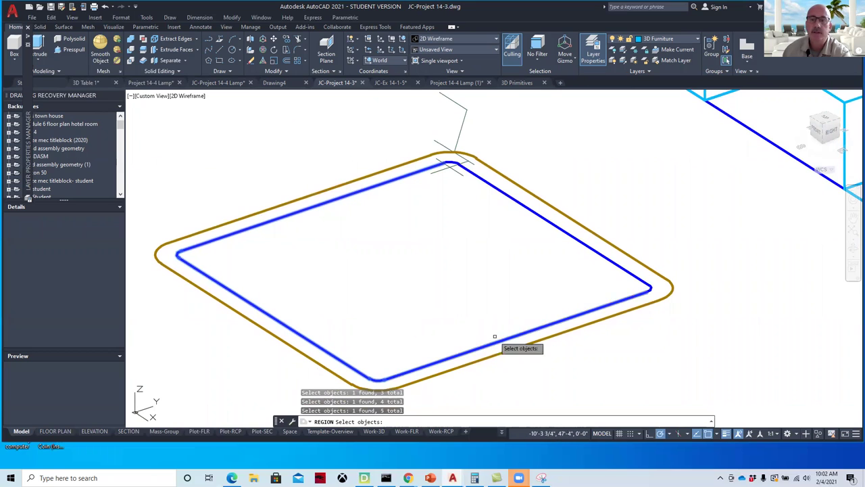
{"action": "left_click", "coordinate": [643, 286]}
{"action": "left_click", "coordinate": [635, 279]}
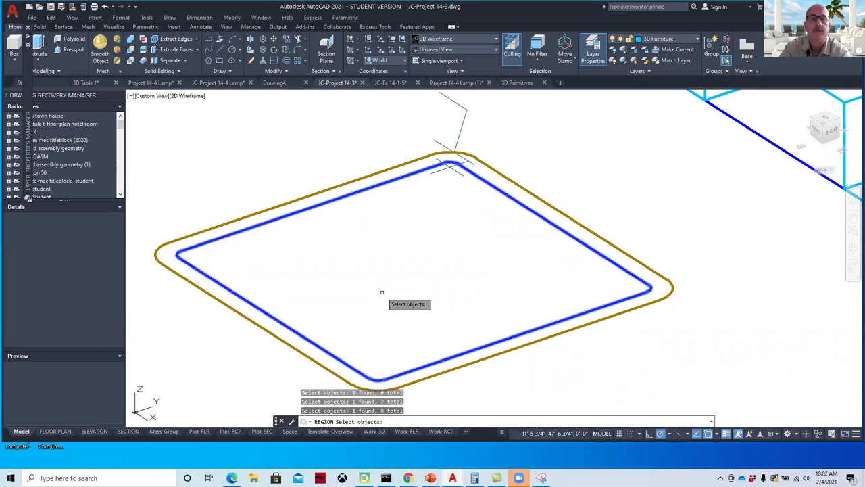
{"action": "key", "text": "Return"}
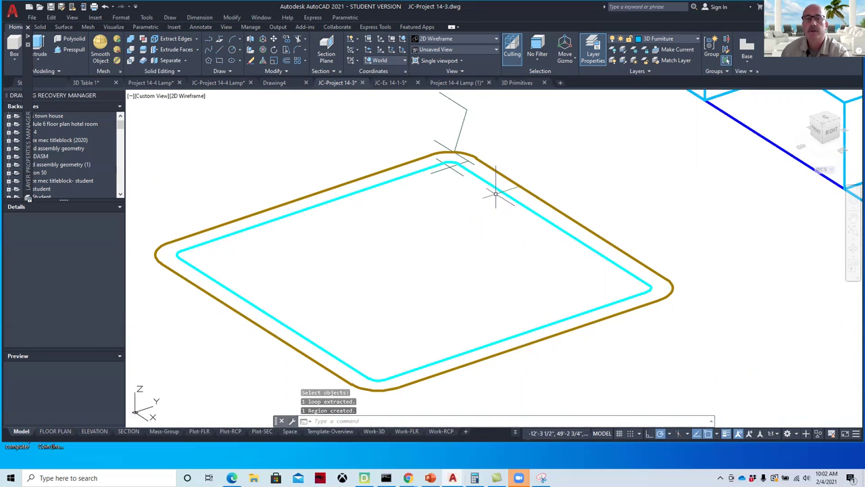
{"action": "scroll", "coordinate": [481, 208], "scroll_direction": "down", "scroll_amount": 4}
{"action": "mouse_move", "coordinate": [464, 232]}
{"action": "middle_mouse_down"}
{"action": "mouse_move", "coordinate": [469, 280]}
{"action": "mouse_move", "coordinate": [425, 300]}
{"action": "middle_mouse_up"}
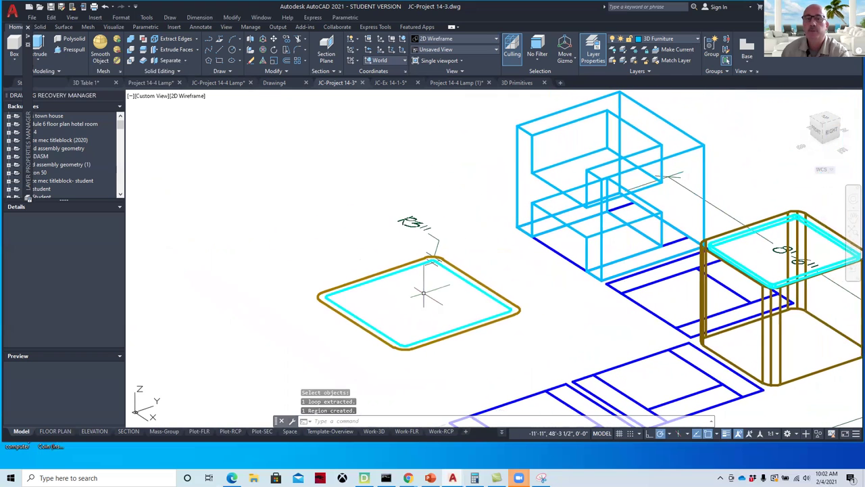
{"action": "left_click", "coordinate": [575, 61]}
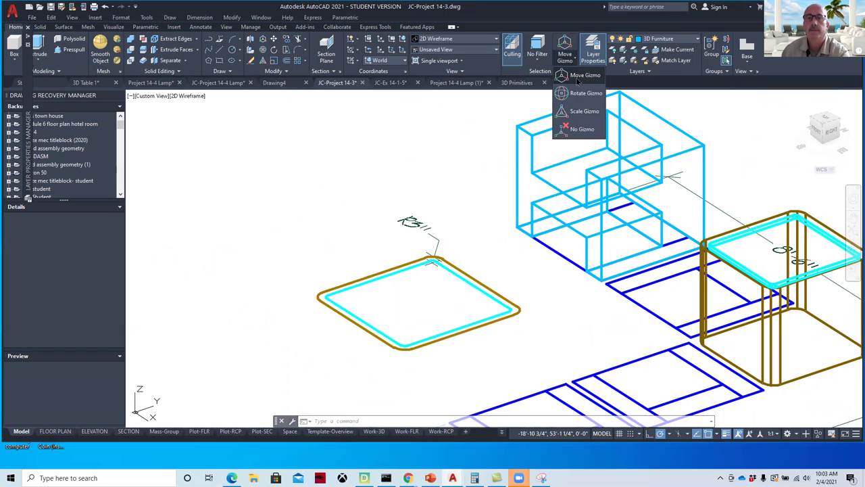
{"action": "left_click", "coordinate": [578, 78]}
{"action": "left_click", "coordinate": [461, 278]}
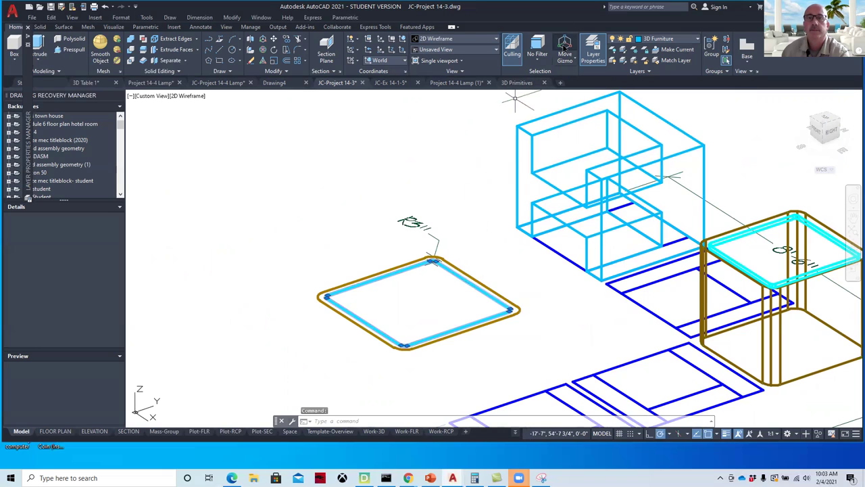
{"action": "left_click", "coordinate": [575, 63]}
{"action": "left_click", "coordinate": [579, 77]}
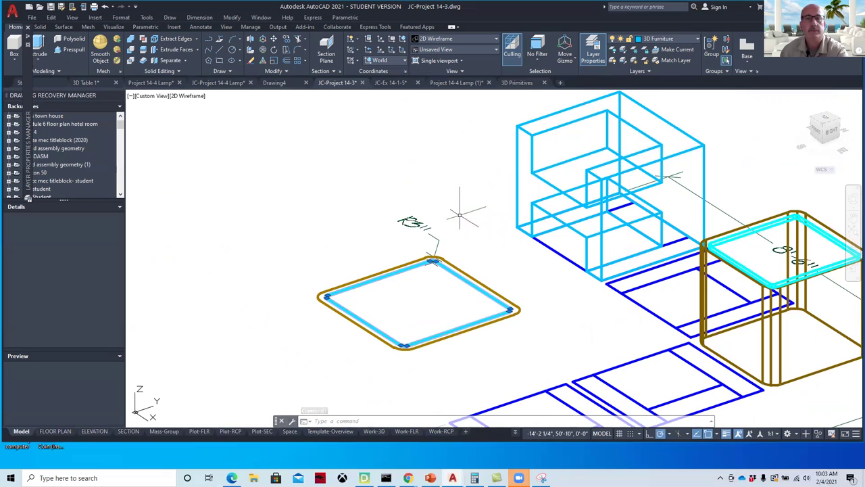
{"action": "key", "text": "Escape"}
{"action": "key", "text": "Escape"}
{"action": "left_click", "coordinate": [575, 62]}
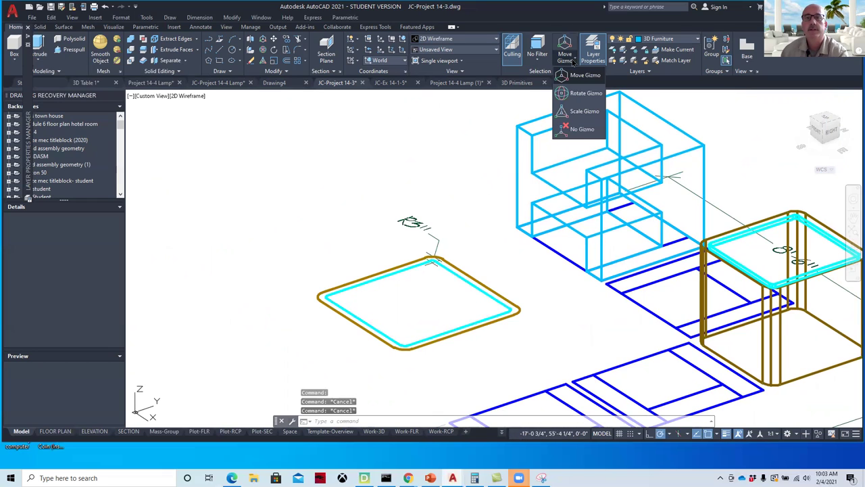
{"action": "left_click", "coordinate": [576, 77]}
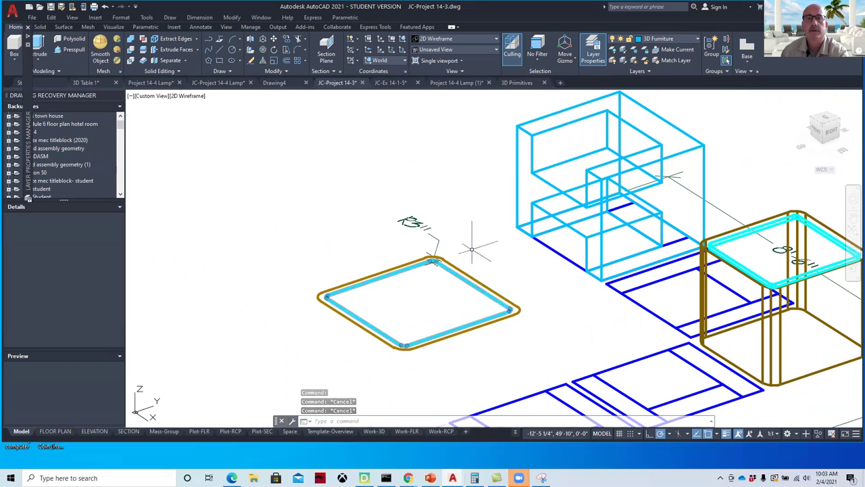
{"action": "left_click", "coordinate": [576, 71]}
{"action": "left_click", "coordinate": [576, 74]}
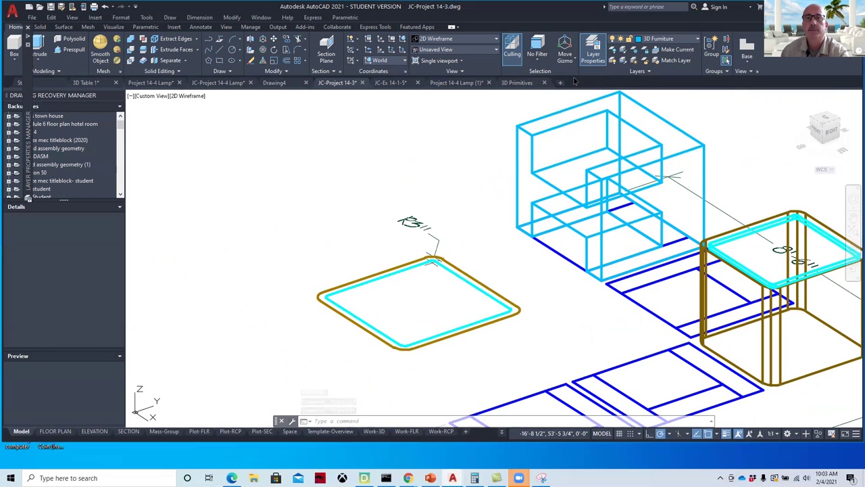
{"action": "left_click", "coordinate": [459, 275]}
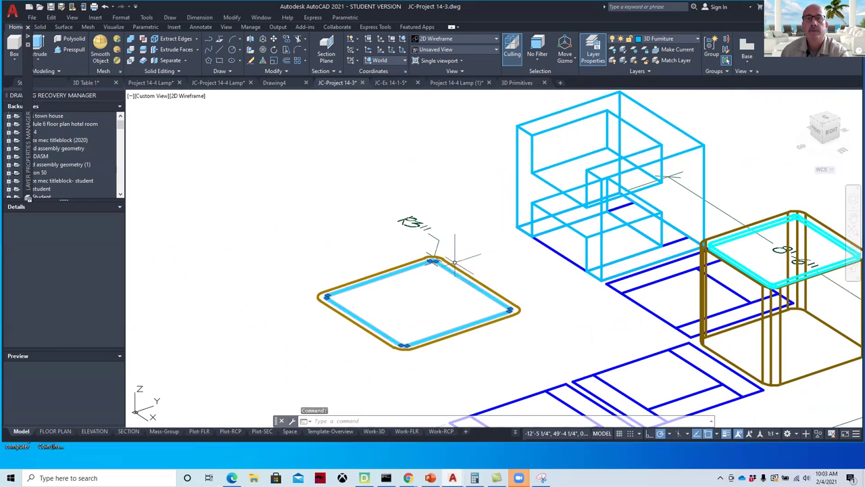
{"action": "left_click", "coordinate": [568, 59]}
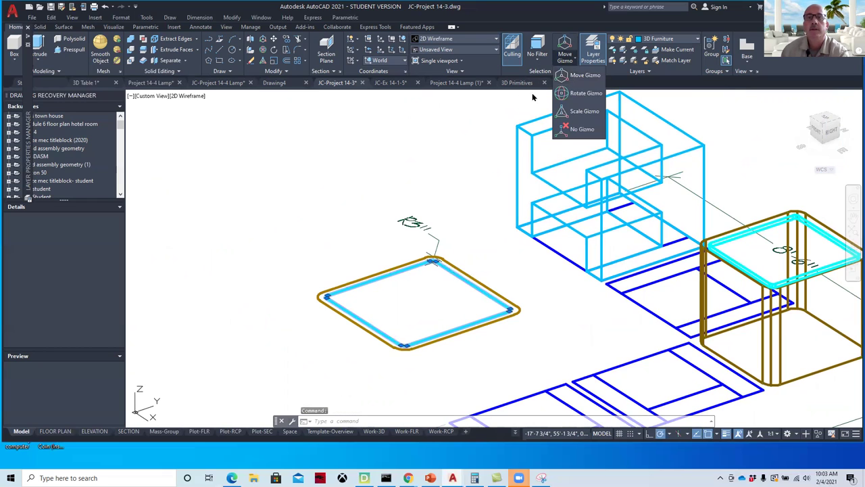
{"action": "left_click", "coordinate": [570, 79]}
{"action": "key", "text": "Escape"}
{"action": "key", "text": "Escape"}
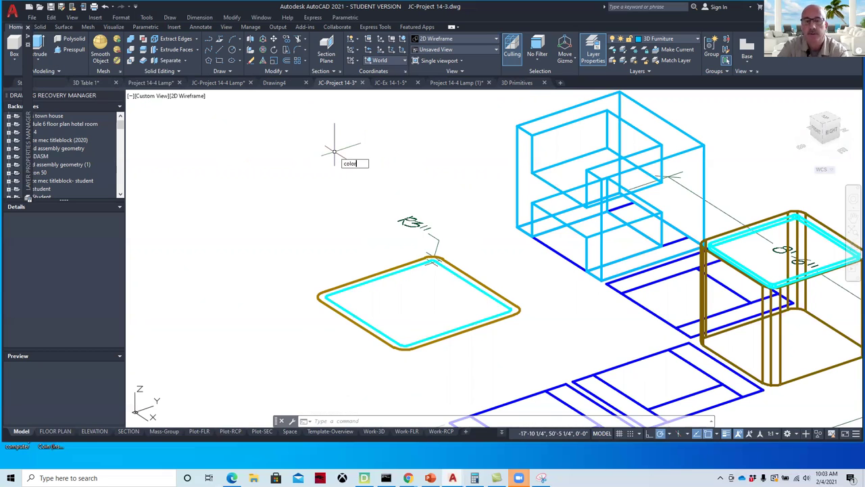
Set index colour 42 as the current colour
{"action": "key", "text": "Return"}
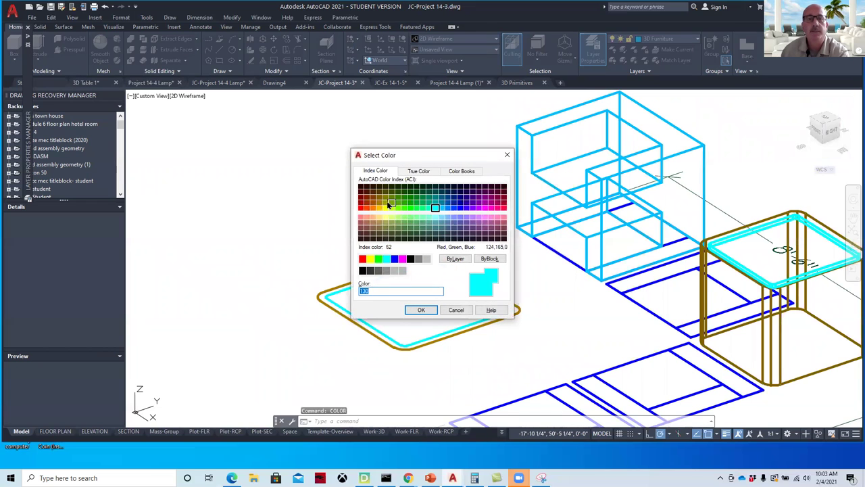
{"action": "left_click", "coordinate": [379, 203]}
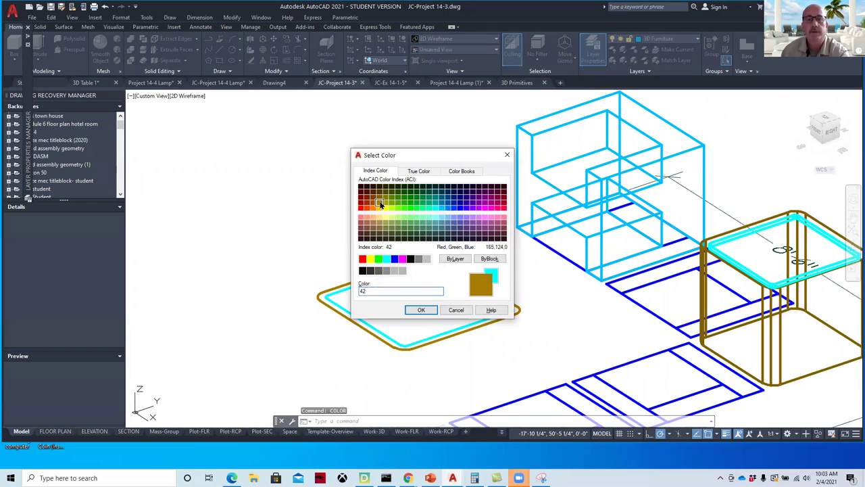
{"action": "left_click", "coordinate": [419, 310]}
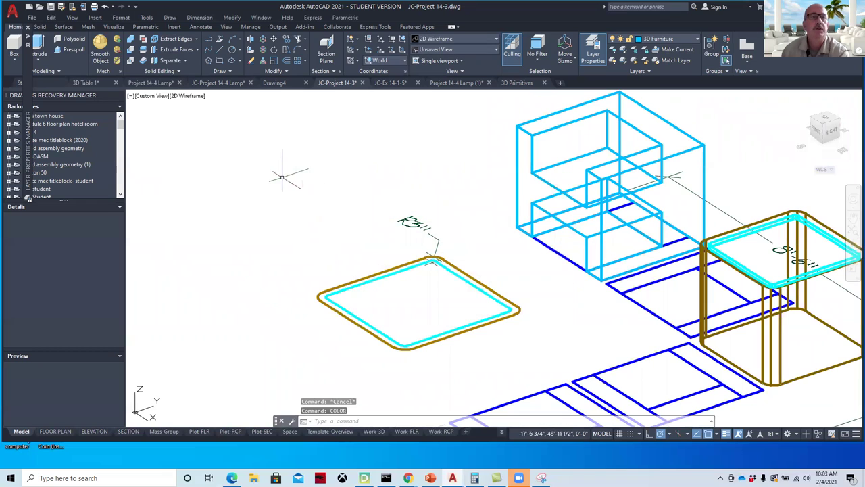
Extrude the tan rounded rectangle 17 inches high into a solid ottoman box
{"action": "left_click", "coordinate": [39, 46]}
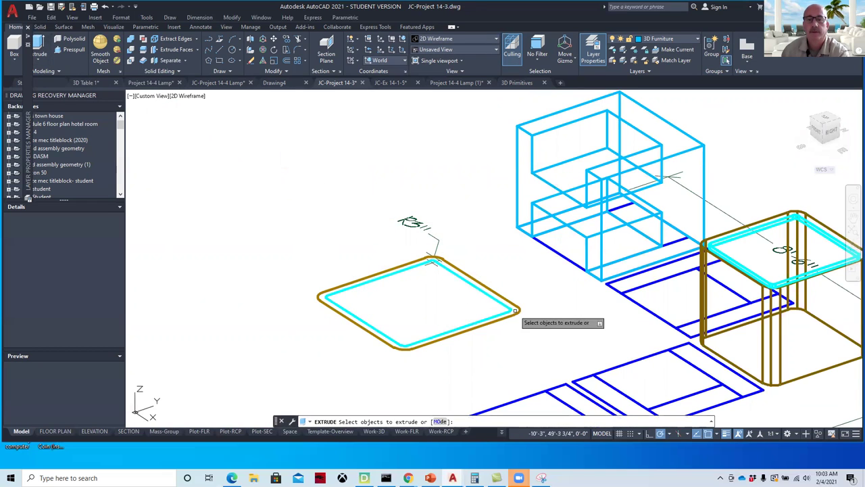
{"action": "left_click", "coordinate": [519, 309]}
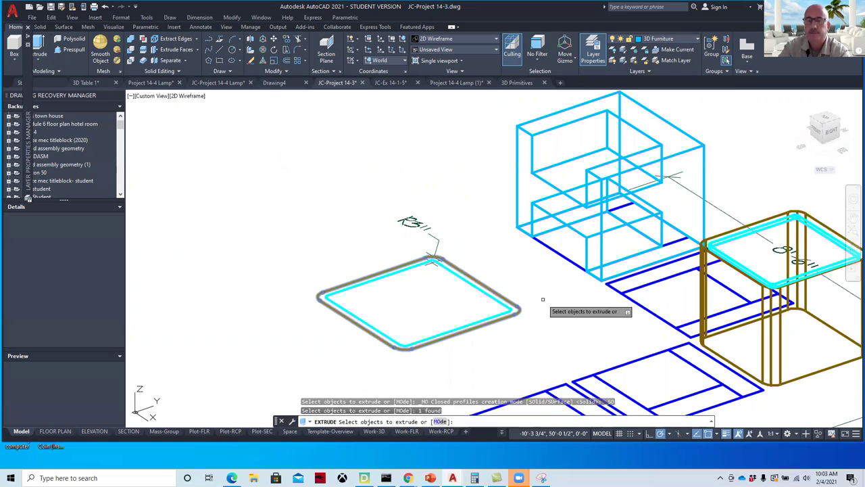
{"action": "key", "text": "Return"}
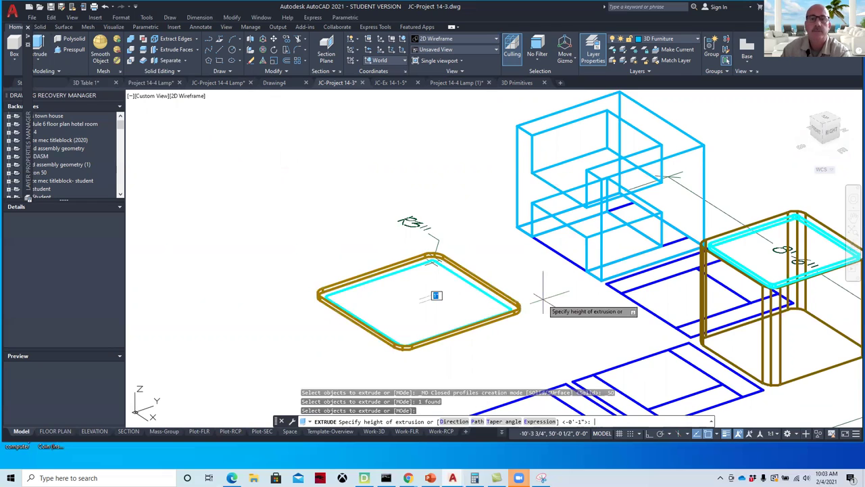
{"action": "left_click", "coordinate": [515, 230]}
{"action": "key", "text": "Return"}
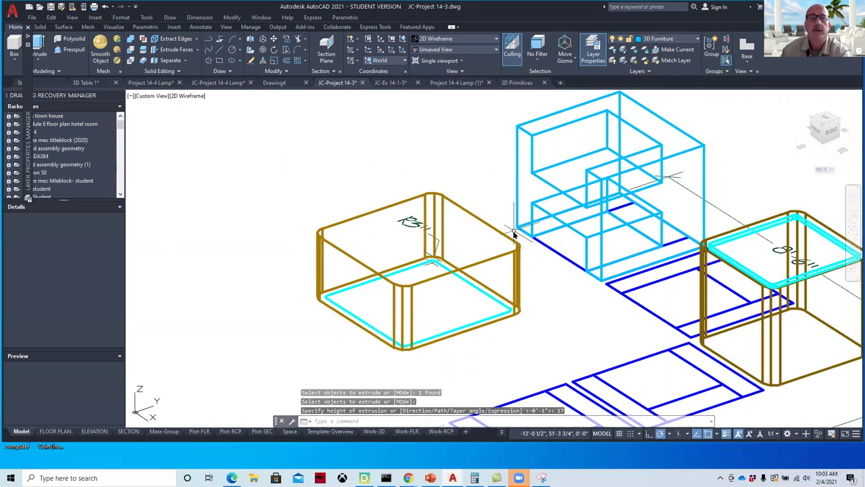
{"action": "key", "text": "Escape"}
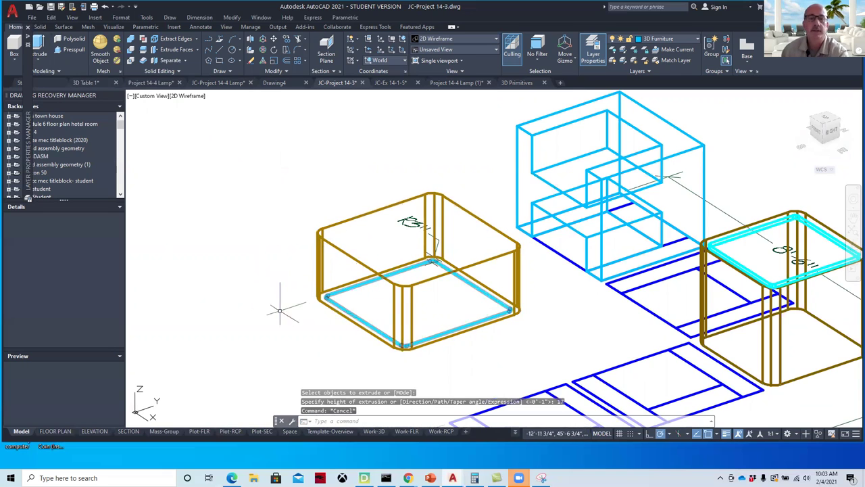
{"action": "left_click", "coordinate": [380, 277]}
Try moving the cyan rectangle by offset 0,0,17, then cancel the misdirected move
{"action": "key", "text": "Escape"}
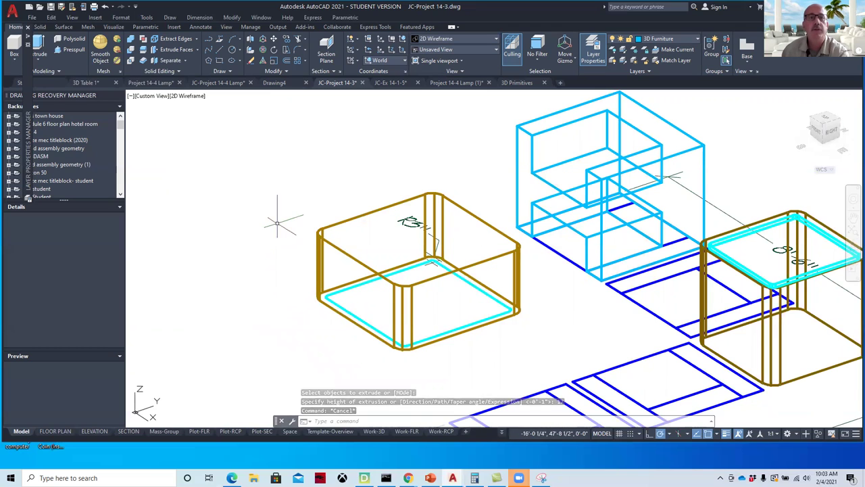
{"action": "type", "text": "m"}
{"action": "key", "text": "Return"}
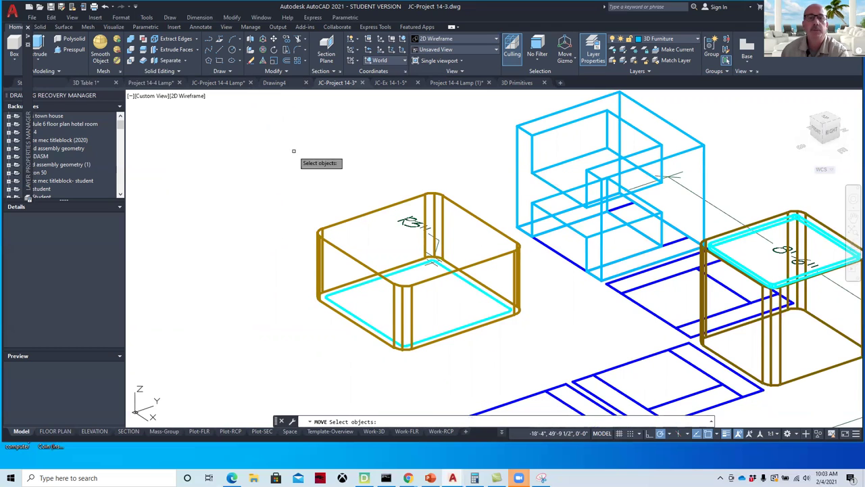
{"action": "left_click", "coordinate": [393, 275]}
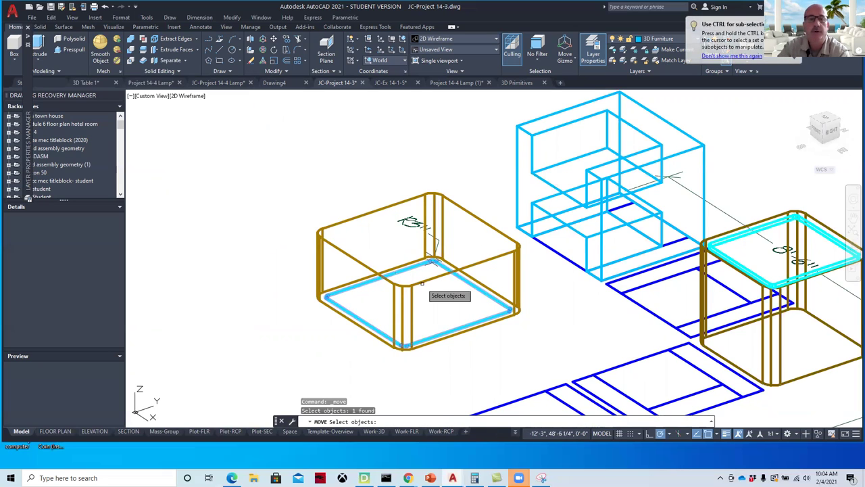
{"action": "key", "text": "Return"}
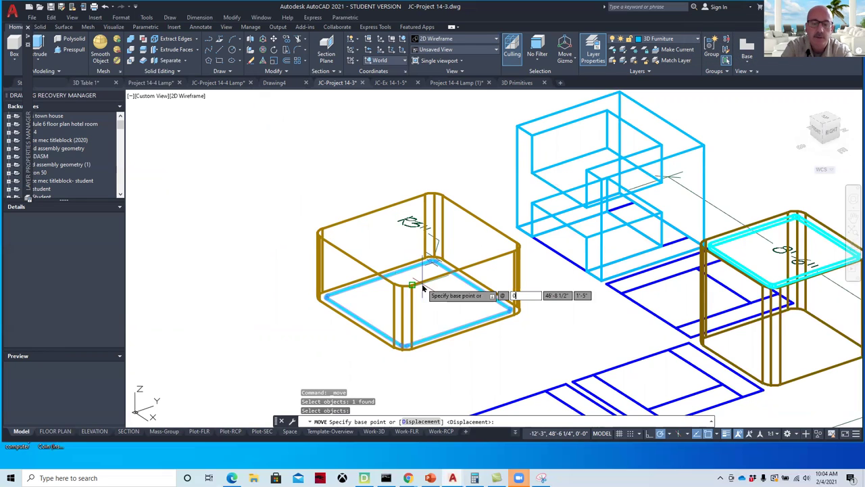
{"action": "type", "text": "0"}
{"action": "key", "text": "Tab"}
{"action": "key", "text": "Tab"}
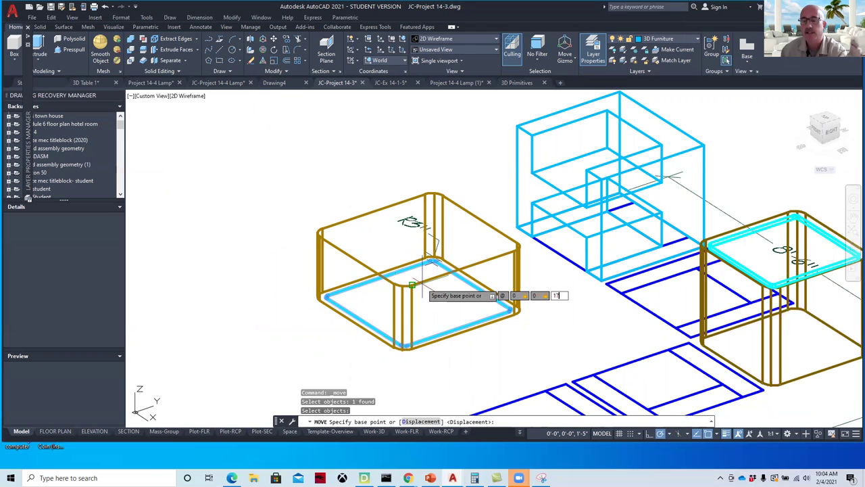
{"action": "type", "text": "17"}
{"action": "key", "text": "Return"}
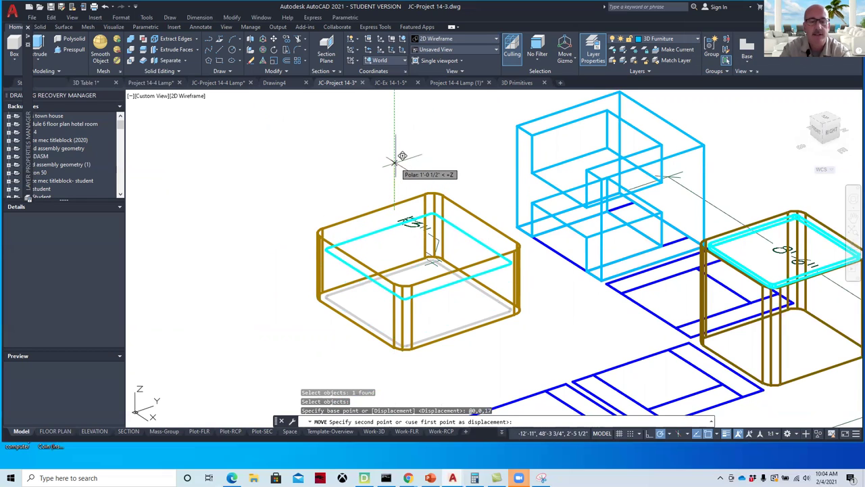
{"action": "key", "text": "Escape"}
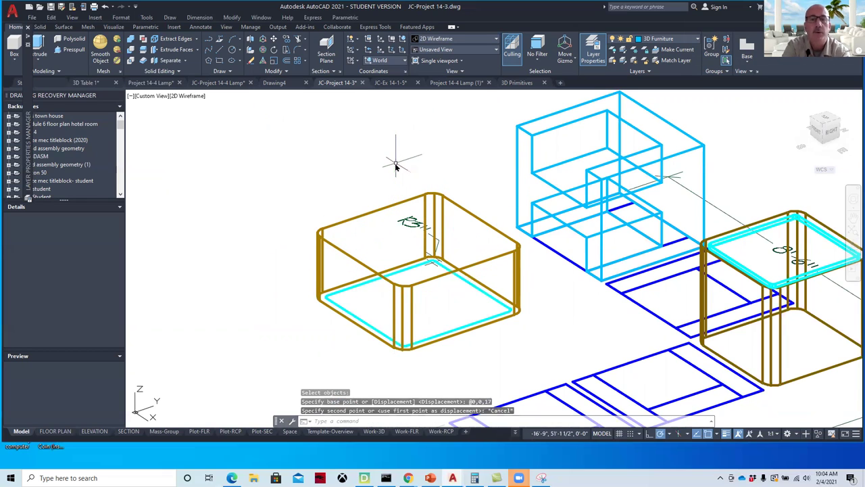
Move the cyan rectangle 17 inches up from its centre onto the ottoman top
{"action": "type", "text": "move"}
{"action": "key", "text": "Return"}
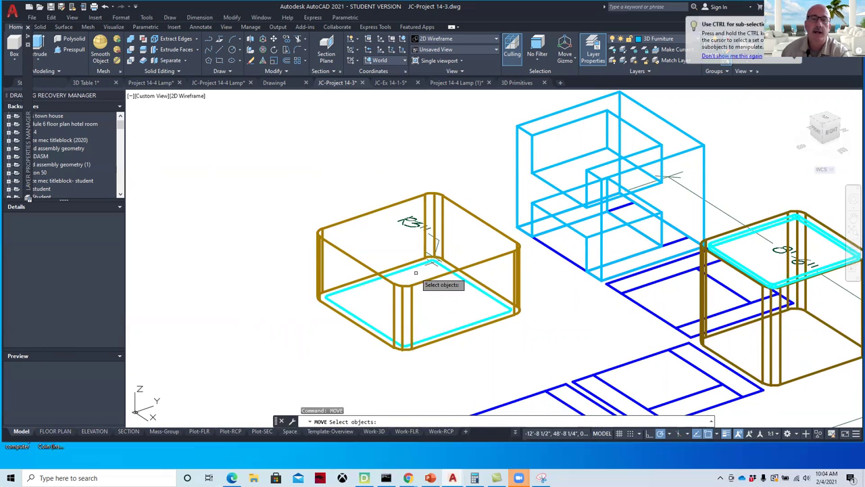
{"action": "left_click", "coordinate": [412, 267]}
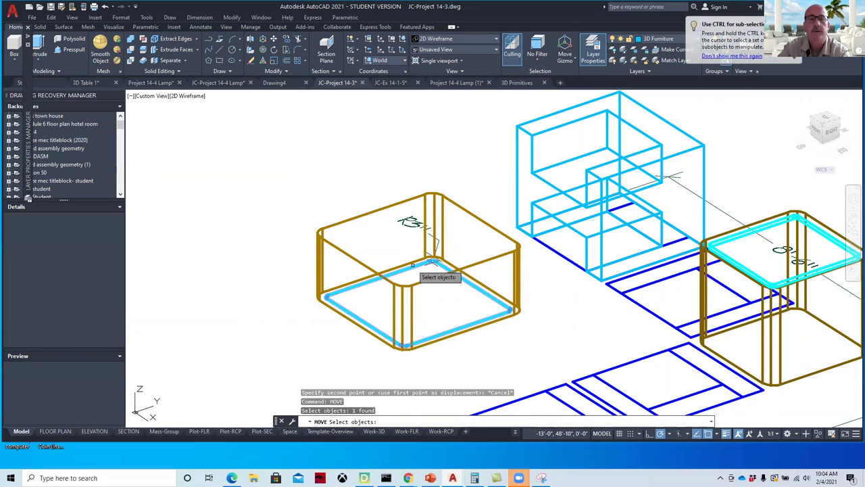
{"action": "key", "text": "Return"}
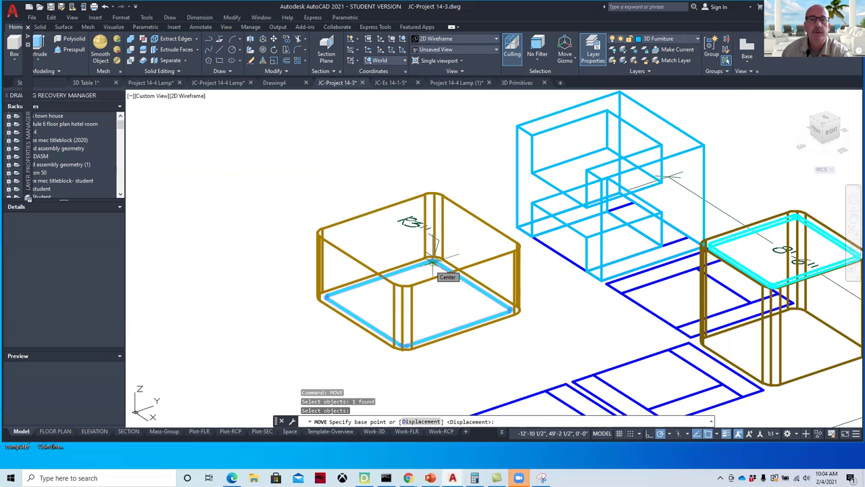
{"action": "left_click", "coordinate": [432, 261]}
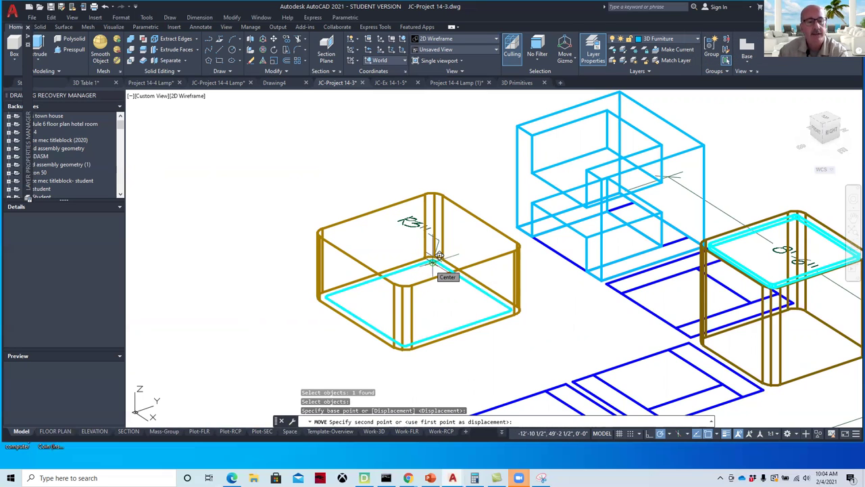
{"action": "key", "text": "F8"}
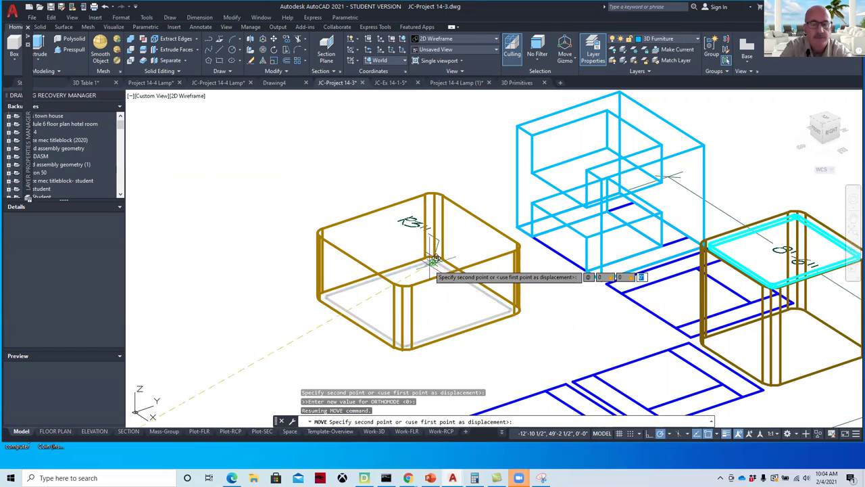
{"action": "key", "text": "Return"}
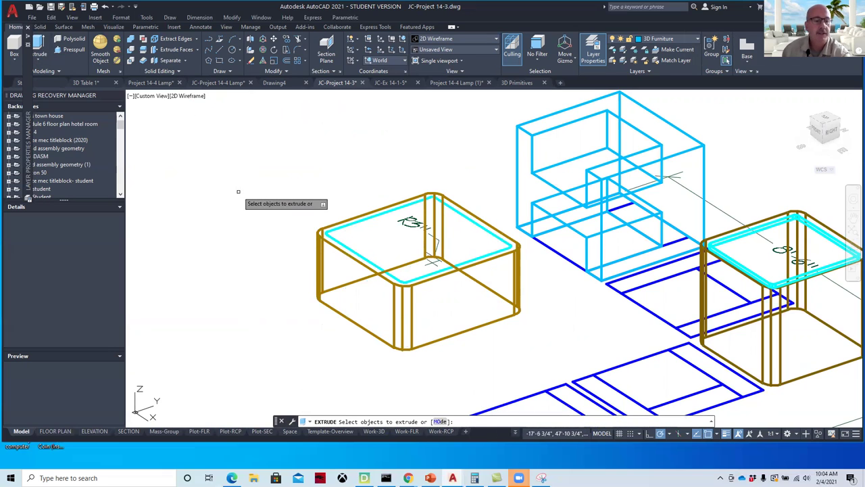
Switch the viewport visual style to Conceptual
{"action": "key", "text": "Escape"}
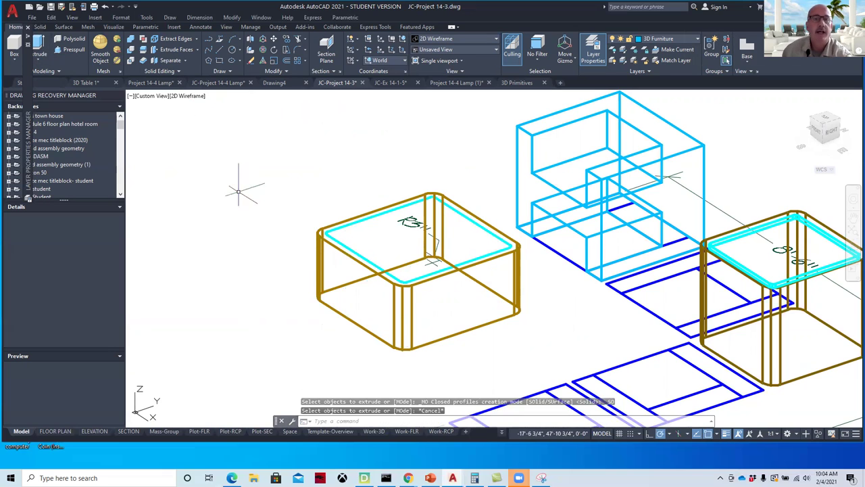
{"action": "left_click", "coordinate": [189, 98]}
{"action": "left_click", "coordinate": [215, 128]}
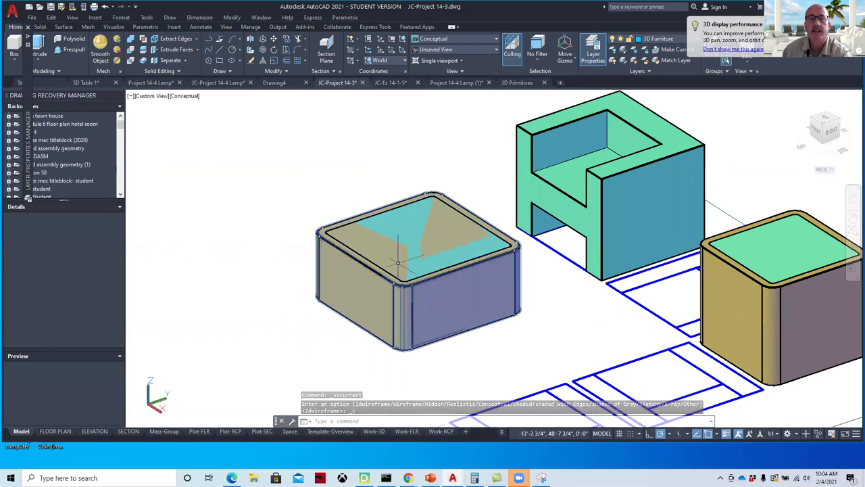
Press-pull the ottoman's inner top face down 1 inch to form a rimmed recess
{"action": "left_click", "coordinate": [434, 233]}
{"action": "key", "text": "Escape"}
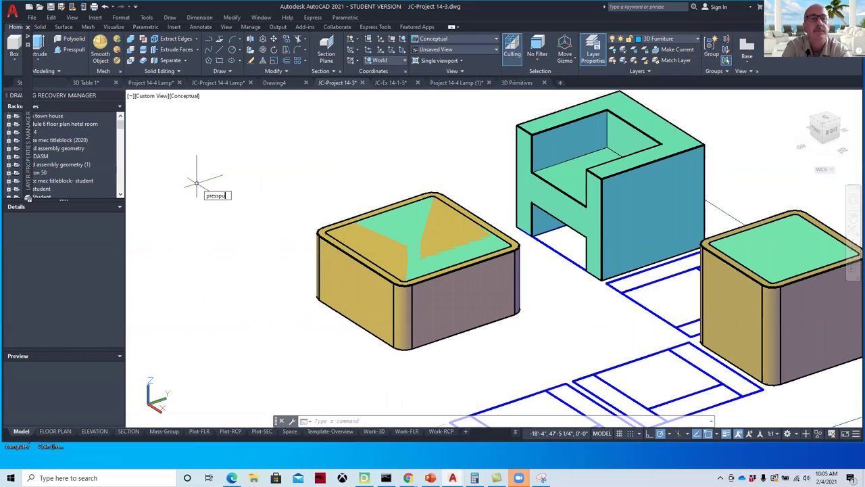
{"action": "key", "text": "Return"}
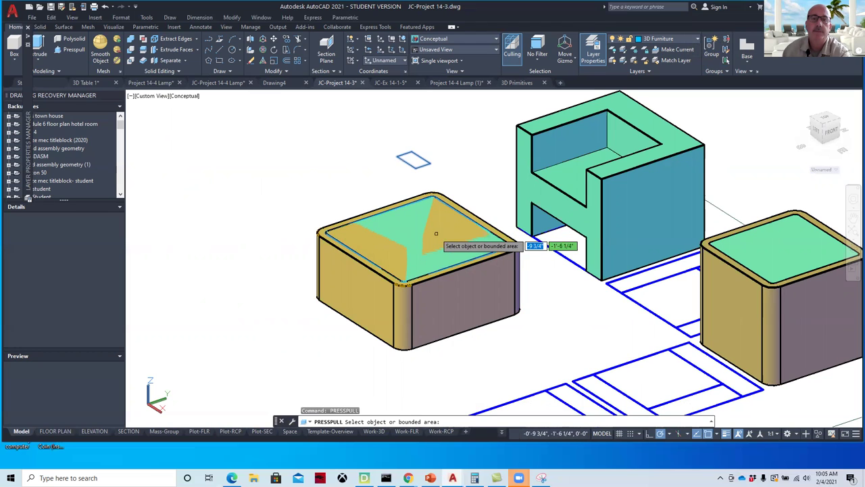
{"action": "left_click", "coordinate": [424, 231]}
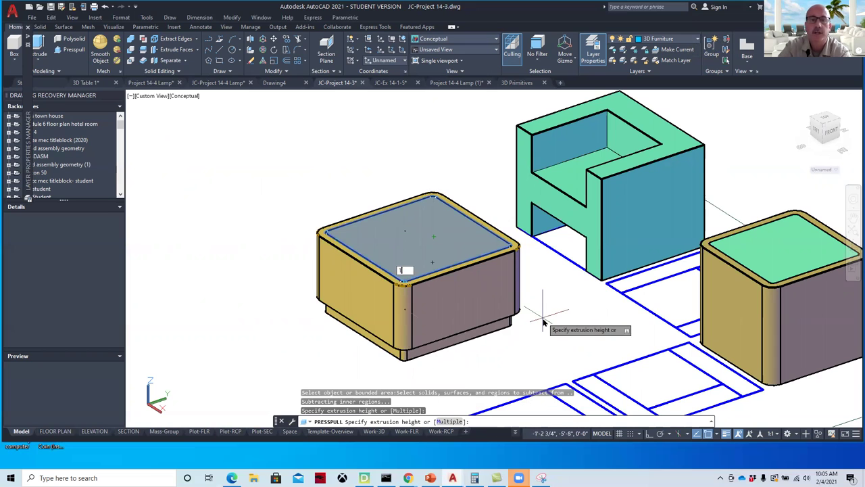
{"action": "key", "text": "Return"}
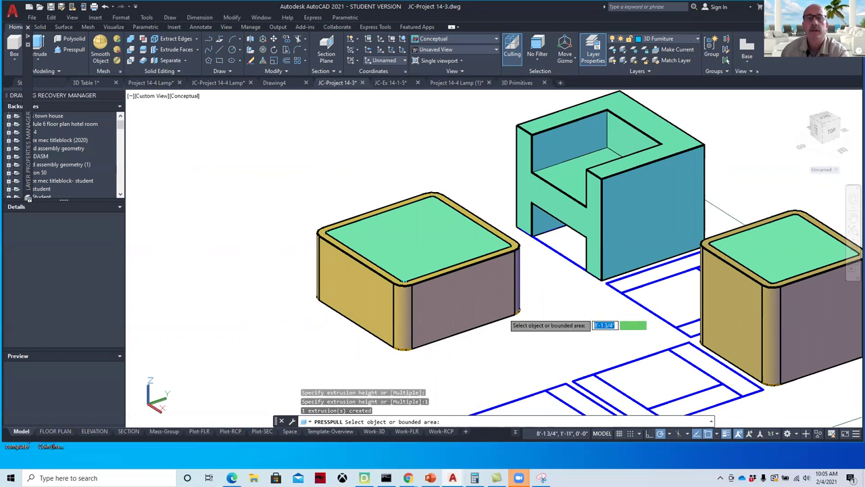
{"action": "scroll", "coordinate": [436, 218], "scroll_direction": "up", "scroll_amount": 5}
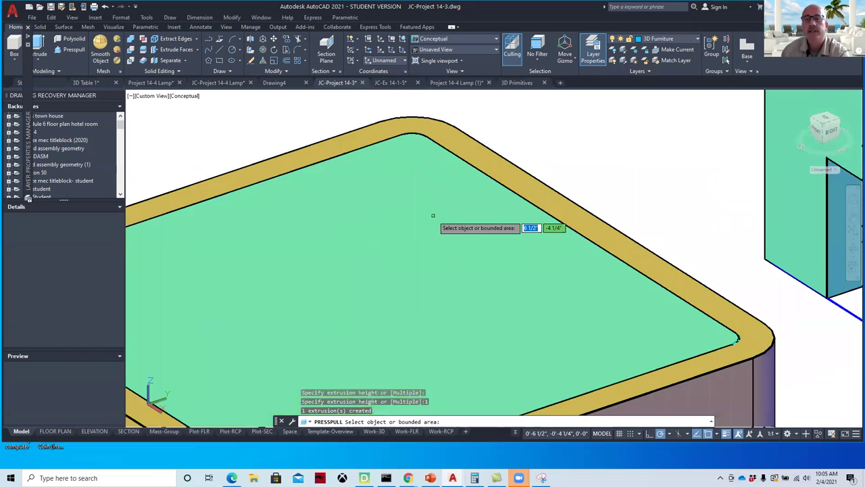
{"action": "scroll", "coordinate": [436, 218], "scroll_direction": "down", "scroll_amount": 5}
{"action": "key", "text": "Return"}
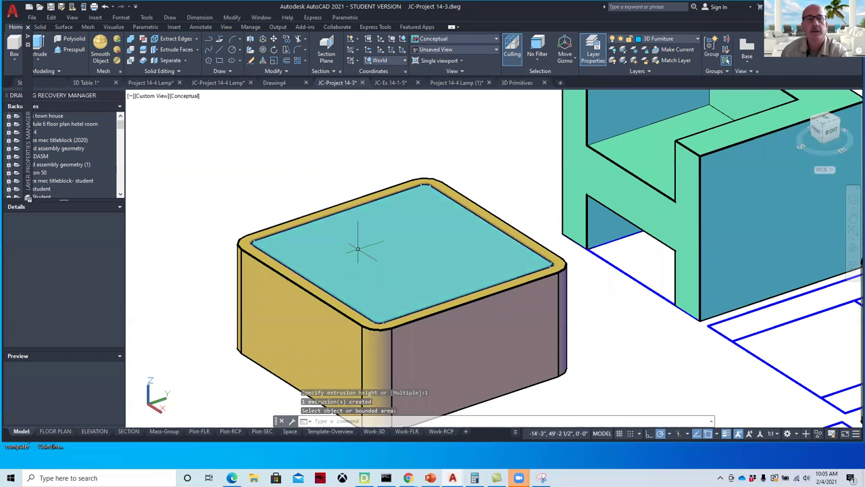
{"action": "left_click", "coordinate": [361, 247], "text": "ctrl"}
{"action": "key", "text": "Delete"}
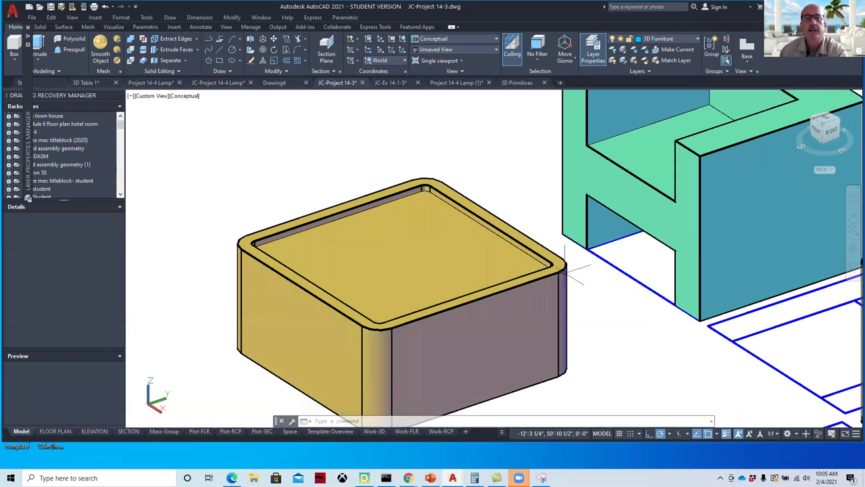
{"action": "left_click", "coordinate": [104, 7]}
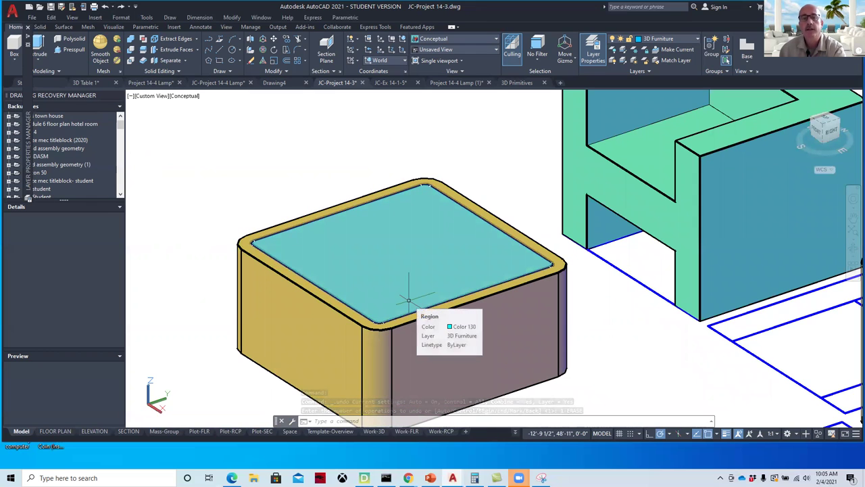
{"action": "scroll", "coordinate": [324, 254], "scroll_direction": "down", "scroll_amount": 4}
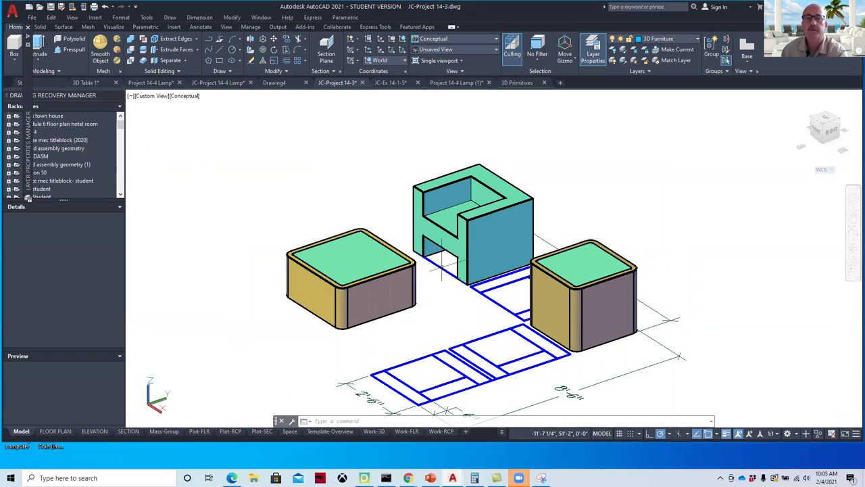
Orbit the model to a lower front angle and zoom in on the chair and ottomans
{"action": "middle_click_drag", "start_coordinate": [338, 251], "coordinate": [296, 218], "text": "shift"}
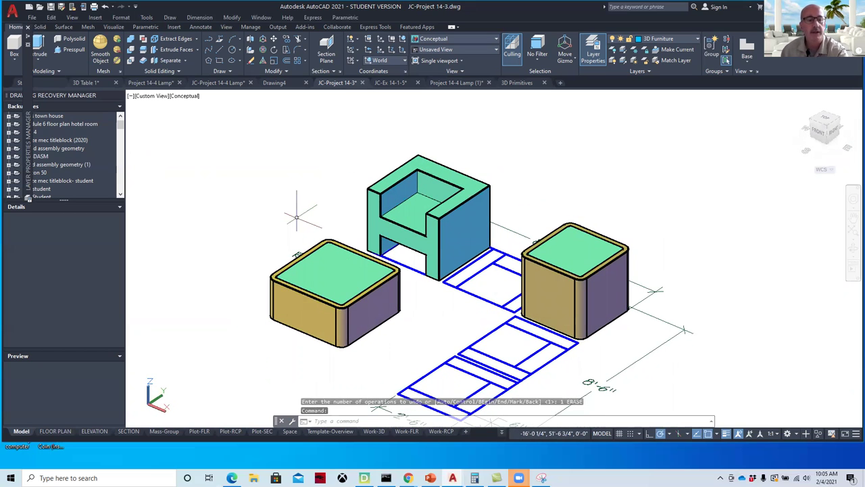
{"action": "key", "text": "Escape"}
{"action": "type", "text": "orbit"}
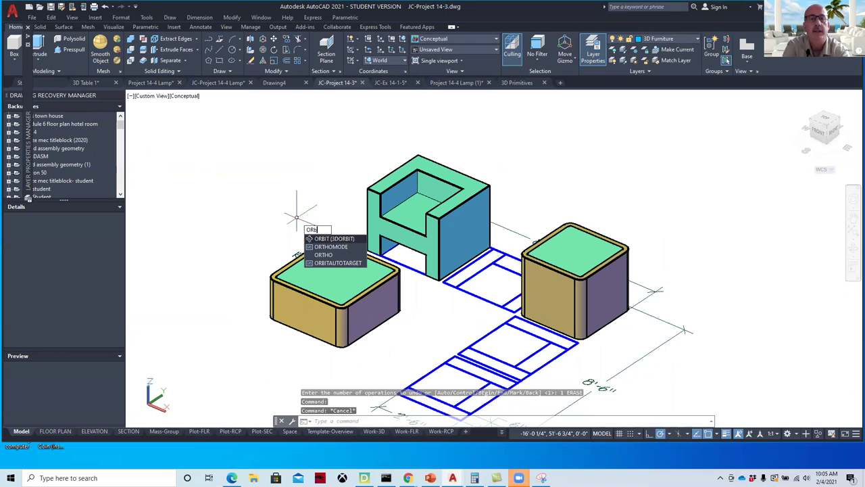
{"action": "key", "text": "Return"}
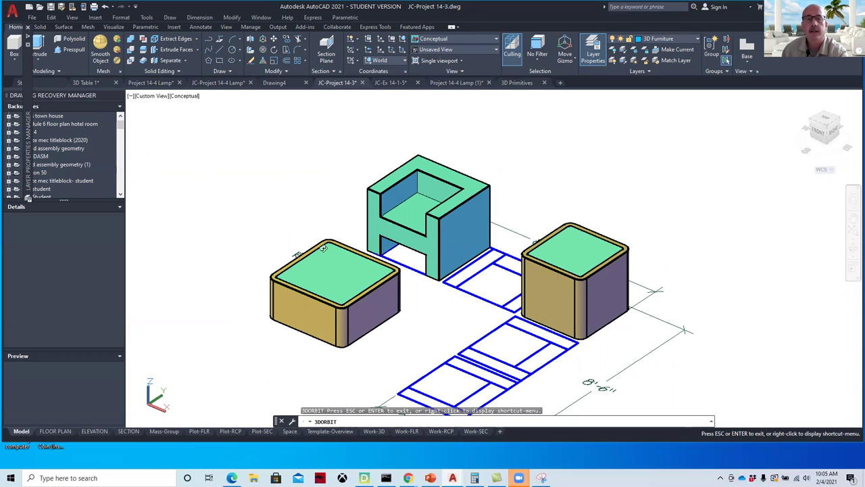
{"action": "left_click_drag", "start_coordinate": [265, 242], "coordinate": [330, 248]}
{"action": "scroll", "coordinate": [411, 271], "scroll_direction": "up", "scroll_amount": 3}
{"action": "key", "text": "Escape"}
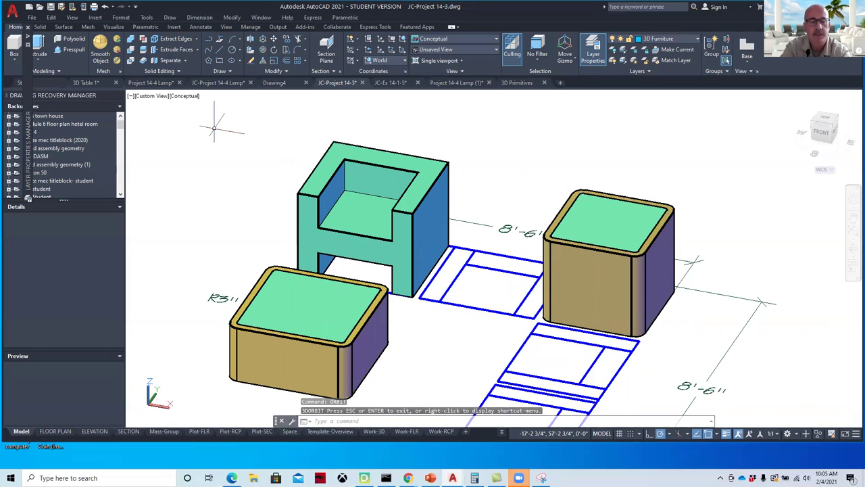
Copy the armchair from its corner to two spots: beside the original and near the square table
{"action": "type", "text": "copy"}
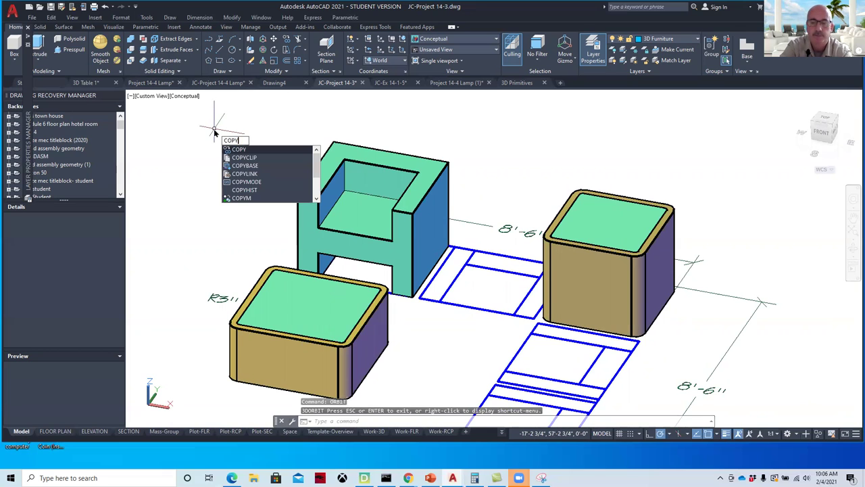
{"action": "key", "text": "Return"}
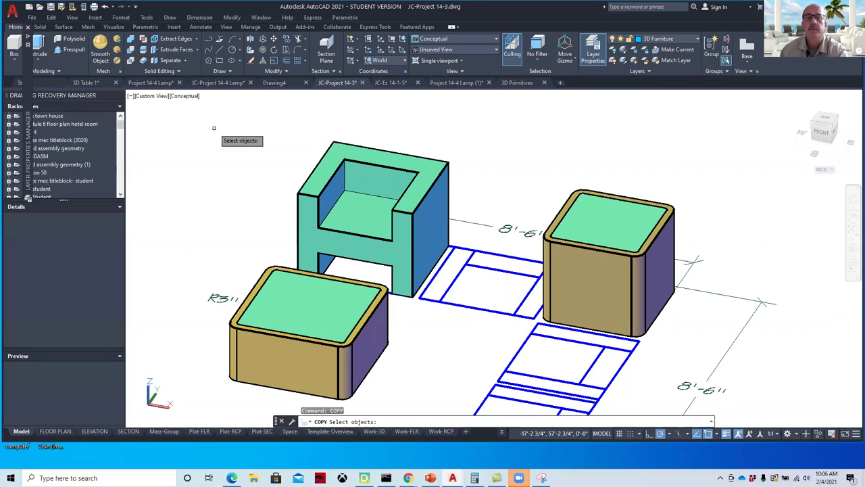
{"action": "left_click", "coordinate": [423, 203]}
{"action": "key", "text": "Return"}
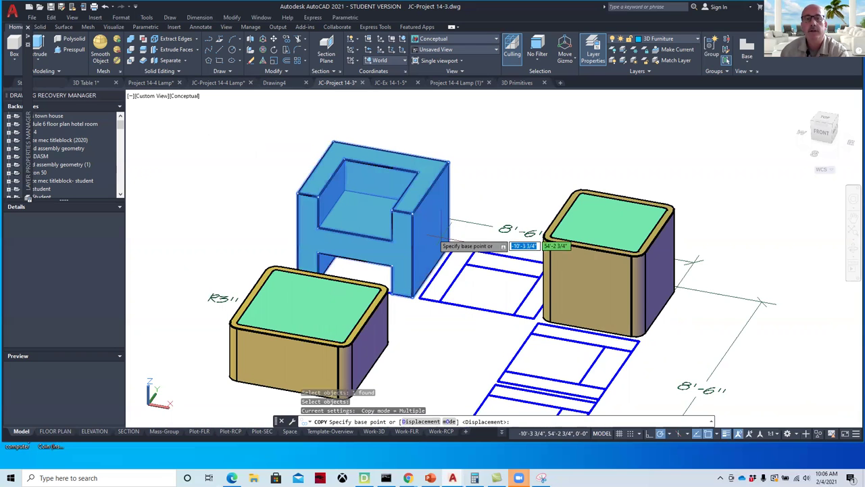
{"action": "scroll", "coordinate": [446, 253], "scroll_direction": "up", "scroll_amount": 3}
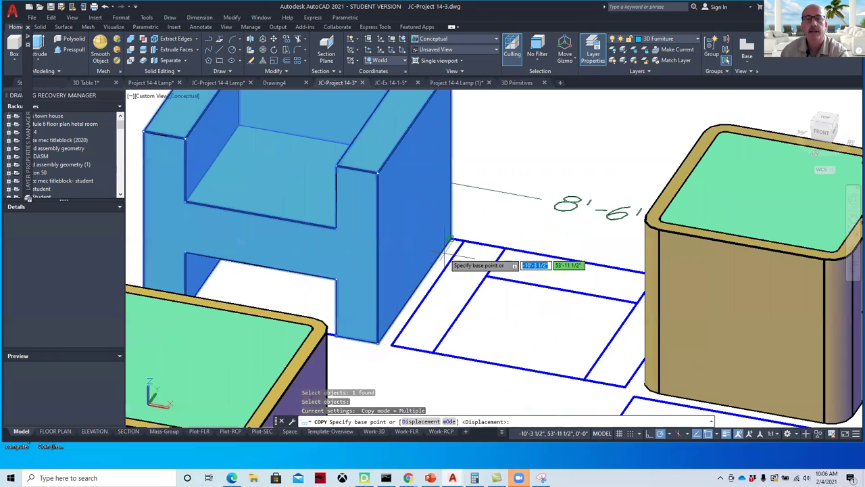
{"action": "left_click", "coordinate": [451, 238]}
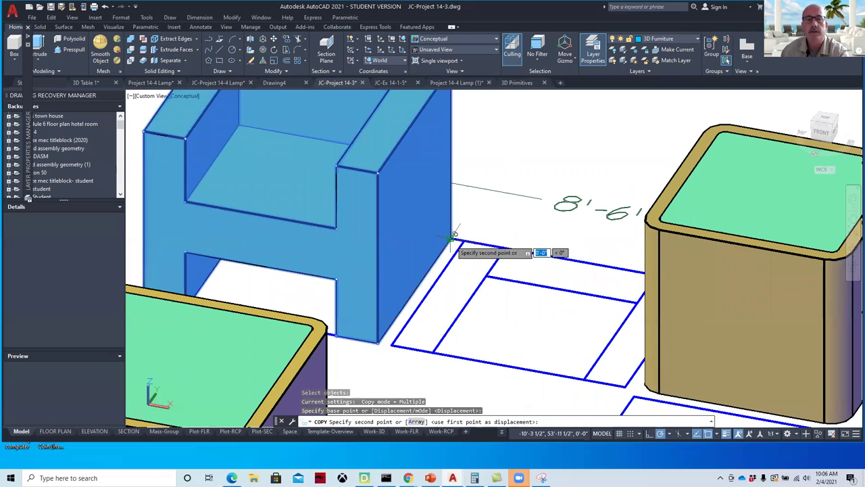
{"action": "middle_click_drag", "start_coordinate": [515, 269], "coordinate": [595, 248], "text": "shift"}
{"action": "scroll", "coordinate": [651, 205], "scroll_direction": "up", "scroll_amount": 3}
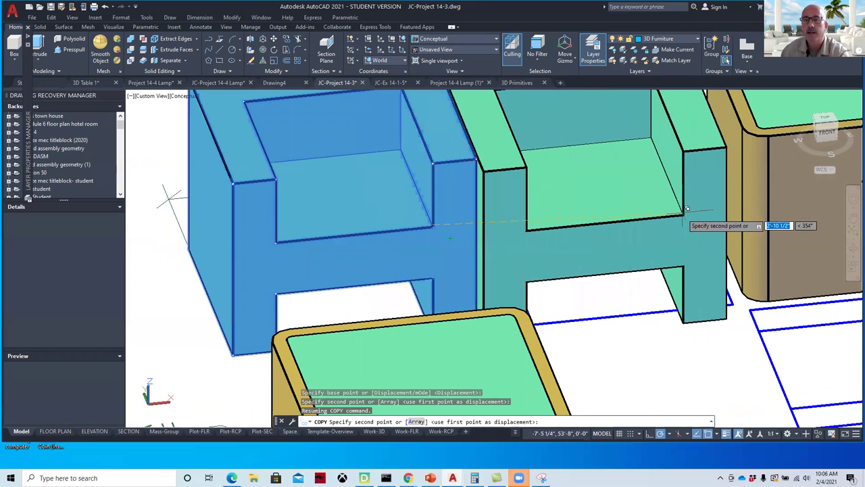
{"action": "left_click", "coordinate": [690, 201]}
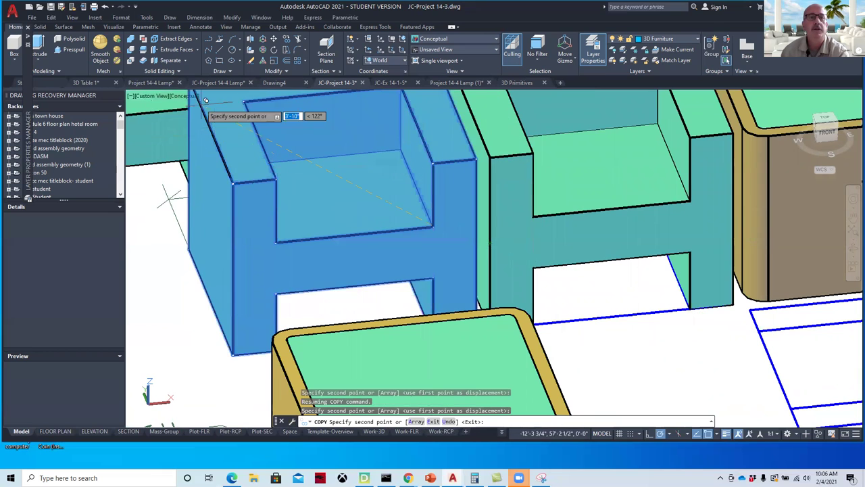
{"action": "scroll", "coordinate": [534, 223], "scroll_direction": "down", "scroll_amount": 5}
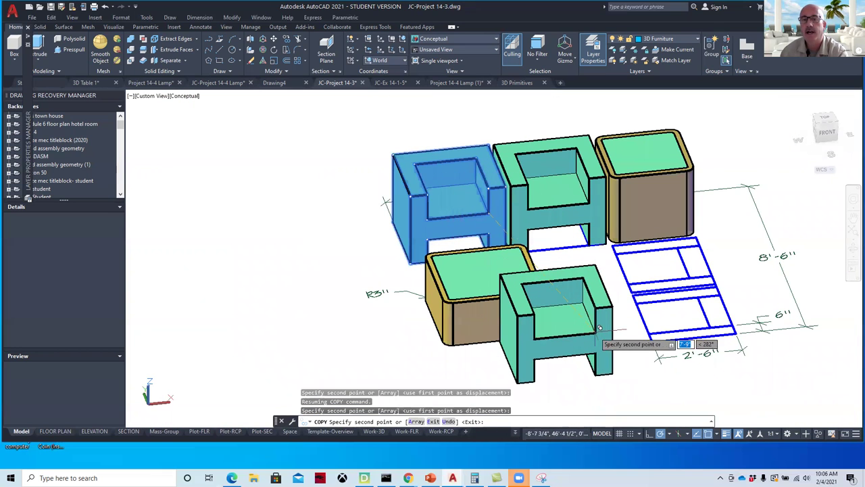
{"action": "middle_click_drag", "start_coordinate": [618, 368], "coordinate": [534, 282]}
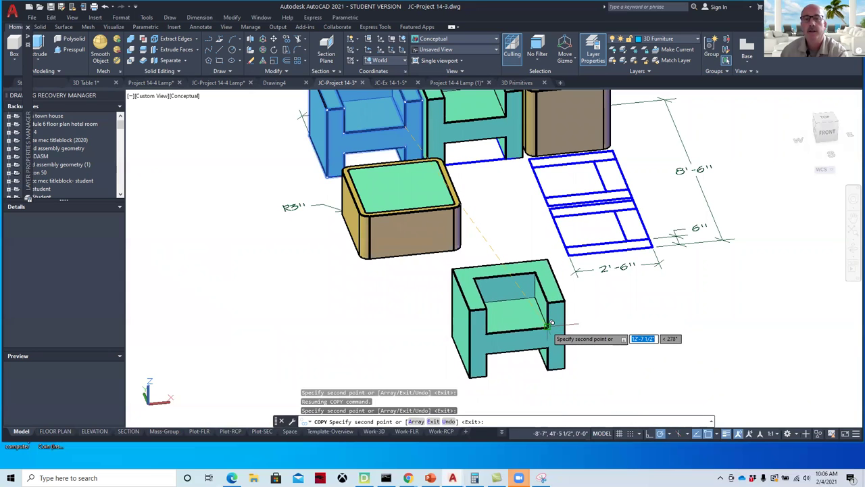
{"action": "key", "text": "Escape"}
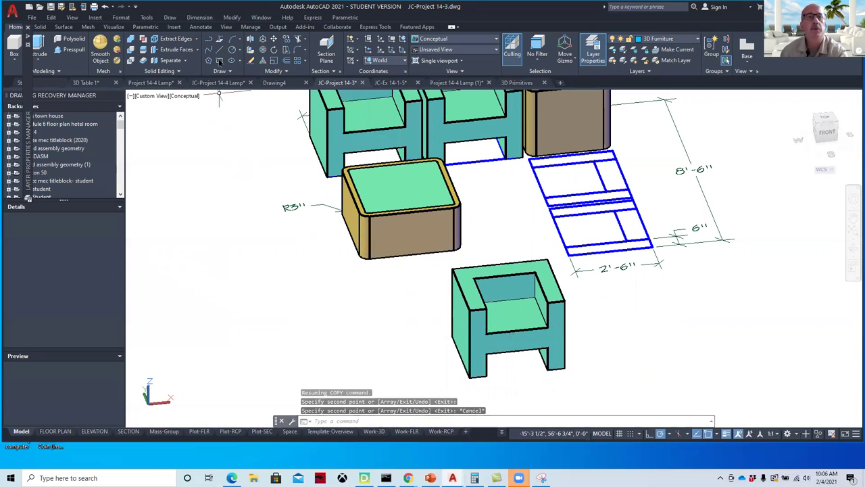
Rotate the front armchair to 270° about its bottom corner
{"action": "left_click", "coordinate": [274, 52]}
{"action": "left_click", "coordinate": [478, 276]}
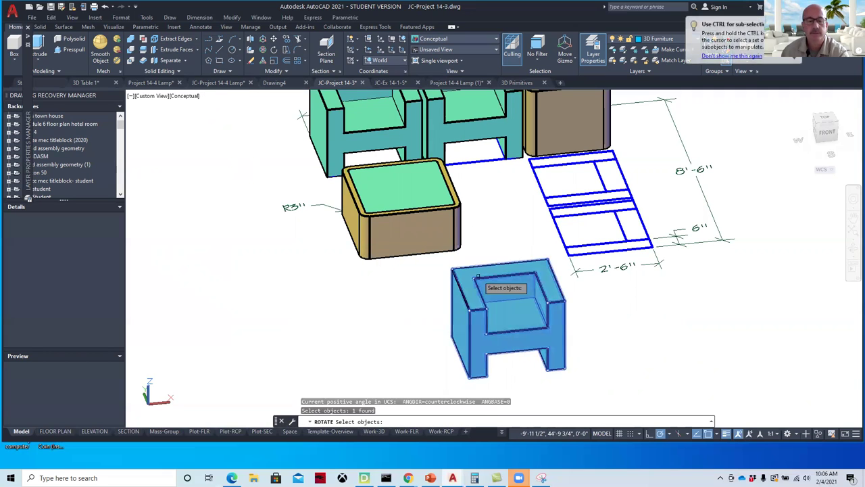
{"action": "key", "text": "Return"}
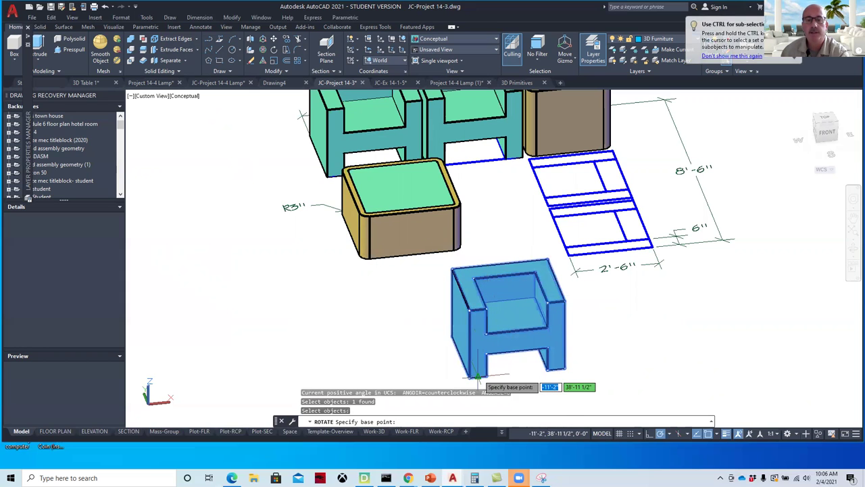
{"action": "left_click", "coordinate": [470, 376]}
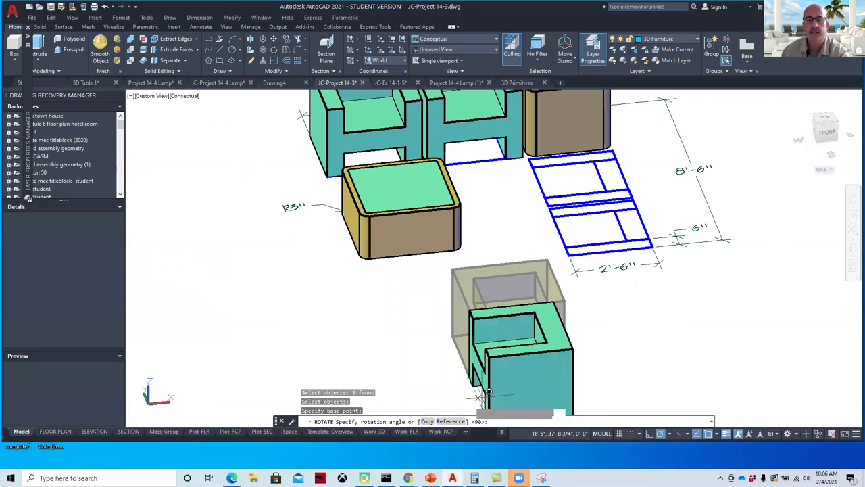
{"action": "middle_click_drag", "start_coordinate": [476, 399], "coordinate": [478, 302]}
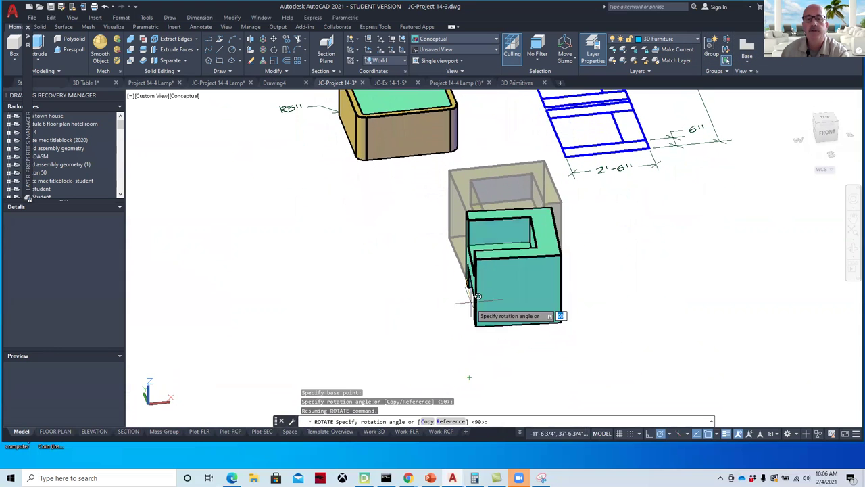
{"action": "left_click", "coordinate": [501, 366]}
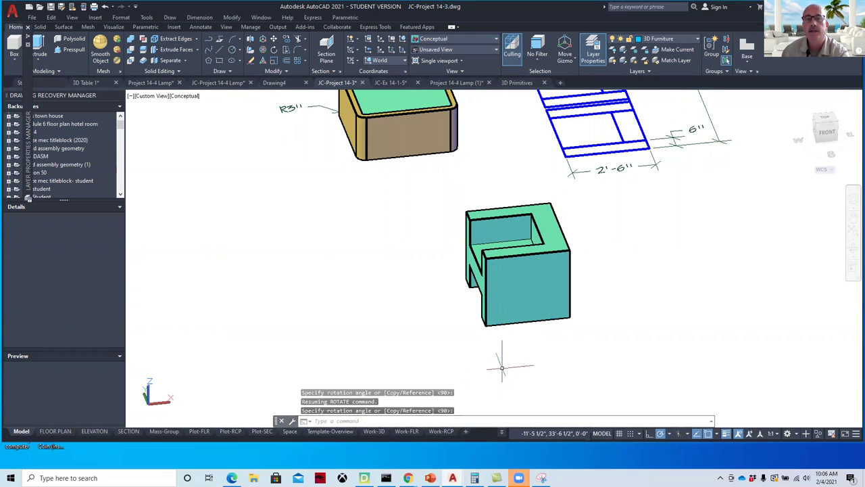
{"action": "mouse_move", "coordinate": [599, 298]}
{"action": "middle_mouse_down"}
{"action": "mouse_move", "coordinate": [572, 377]}
{"action": "mouse_move", "coordinate": [570, 348]}
{"action": "middle_mouse_up"}
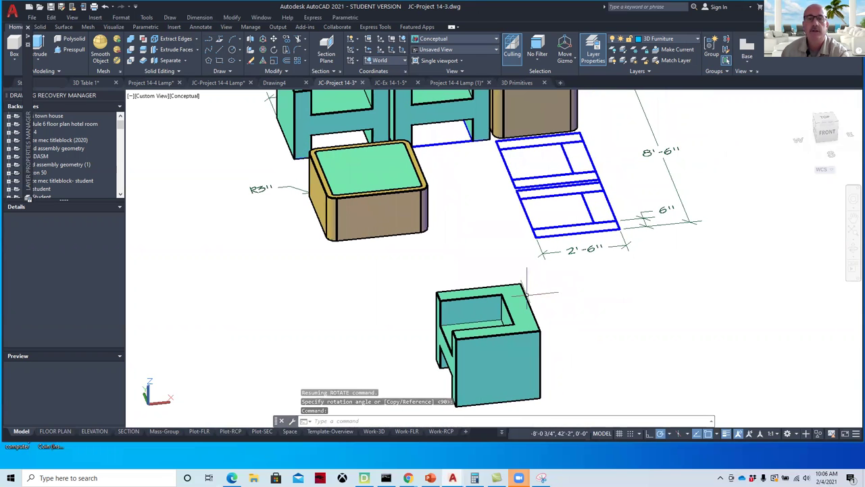
Switch the view to the X-Ray visual style, centred on the front chair
{"action": "left_click", "coordinate": [187, 98]}
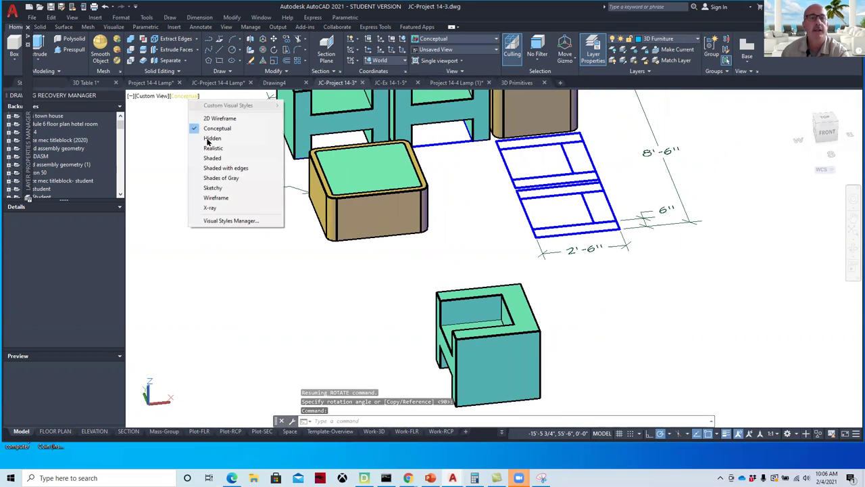
{"action": "left_click", "coordinate": [216, 208]}
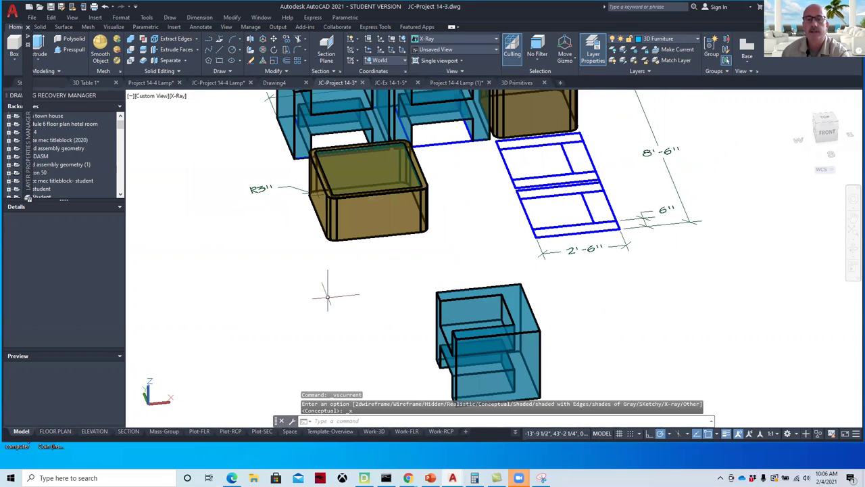
{"action": "middle_click_drag", "start_coordinate": [615, 342], "coordinate": [545, 268]}
Copy the front chair up to the snapped corner of the seating group
{"action": "left_click", "coordinate": [286, 40]}
{"action": "left_click", "coordinate": [476, 315]}
{"action": "left_click", "coordinate": [460, 333]}
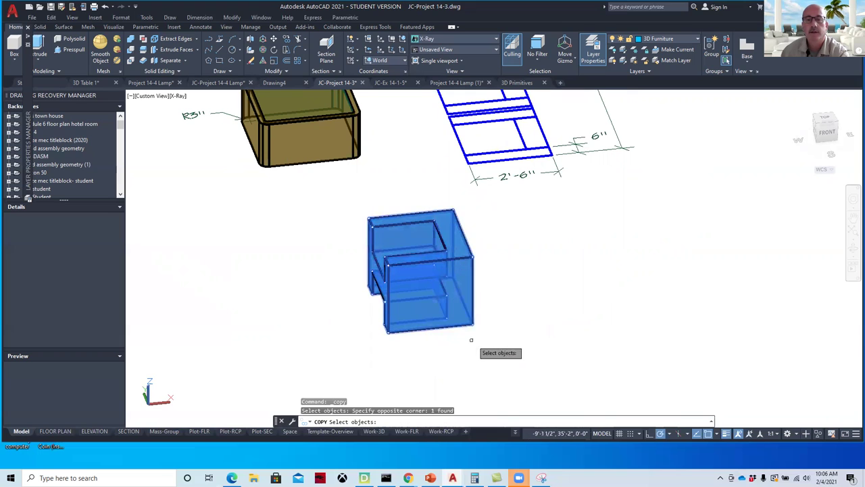
{"action": "key", "text": "Return"}
{"action": "left_click", "coordinate": [474, 328]}
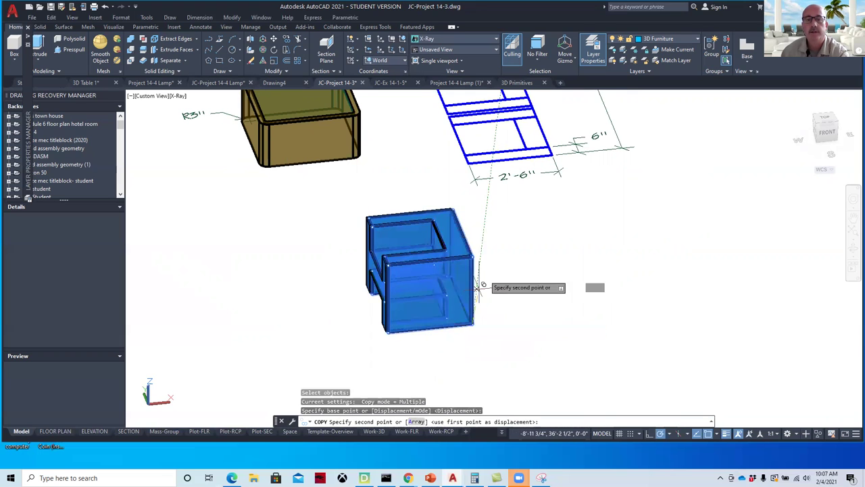
{"action": "scroll", "coordinate": [461, 280], "scroll_direction": "up", "scroll_amount": 8}
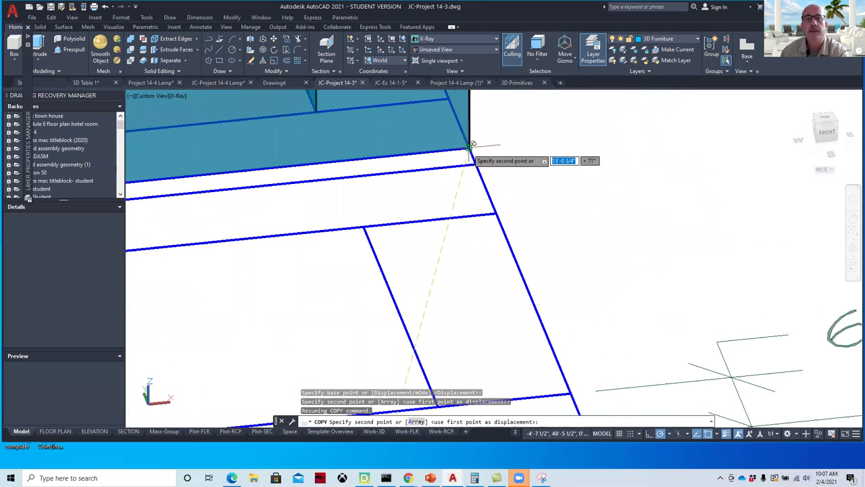
{"action": "left_click", "coordinate": [473, 144]}
{"action": "middle_click_drag", "start_coordinate": [512, 212], "coordinate": [433, 104]}
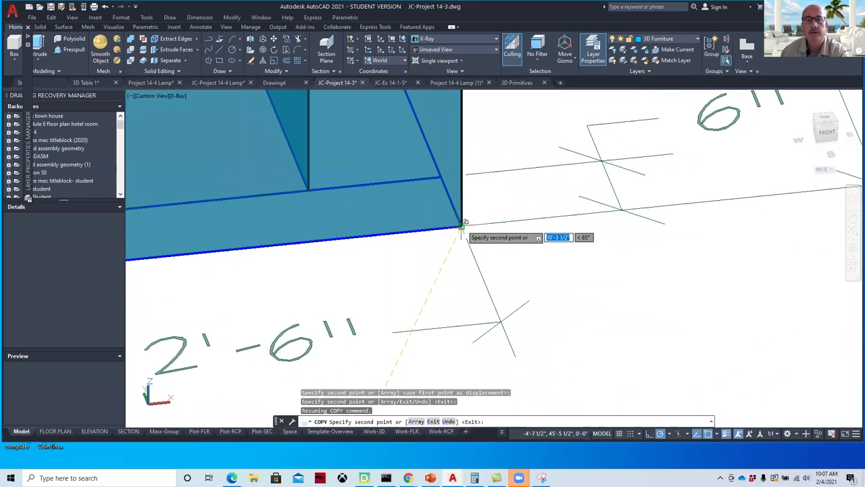
Cancel the unfinished copy and erase the stray cube below the group
{"action": "key", "text": "Escape"}
{"action": "scroll", "coordinate": [410, 308], "scroll_direction": "down", "scroll_amount": 5}
{"action": "left_click", "coordinate": [410, 307]}
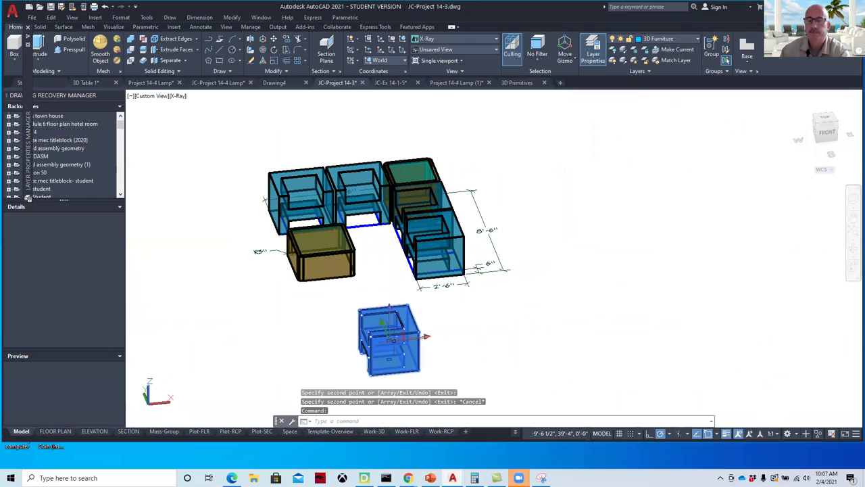
{"action": "key", "text": "Delete"}
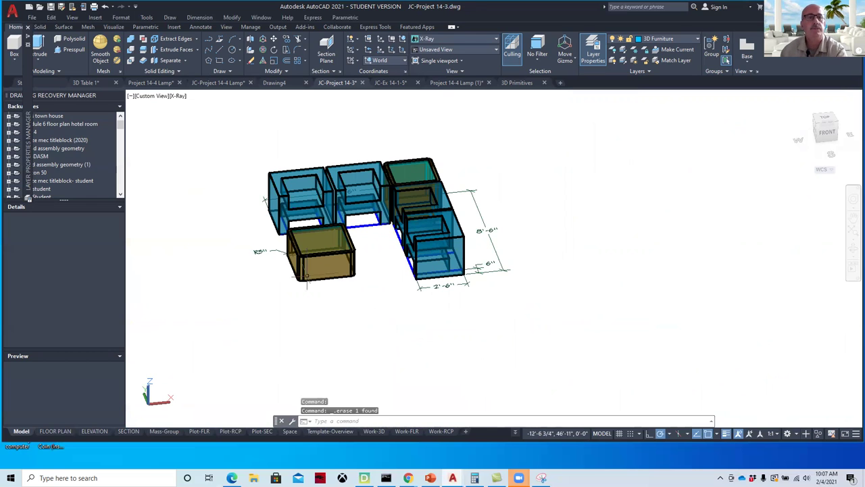
Shade the model in the Conceptual visual style and shift the seating group in view
{"action": "left_click", "coordinate": [175, 95]}
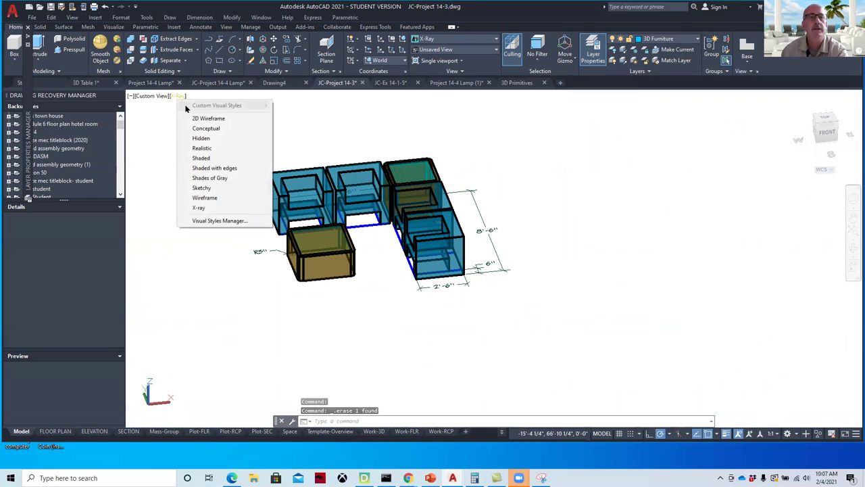
{"action": "left_click", "coordinate": [203, 126]}
{"action": "middle_click_drag", "start_coordinate": [222, 276], "coordinate": [271, 268]}
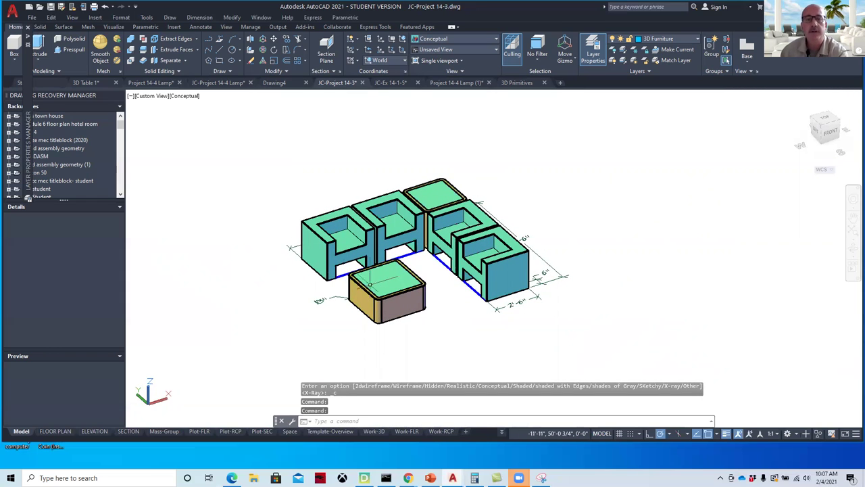
Inspect the tan corner table's Quick Properties, then clear the selection
{"action": "left_click", "coordinate": [427, 281]}
{"action": "mouse_move", "coordinate": [428, 280]}
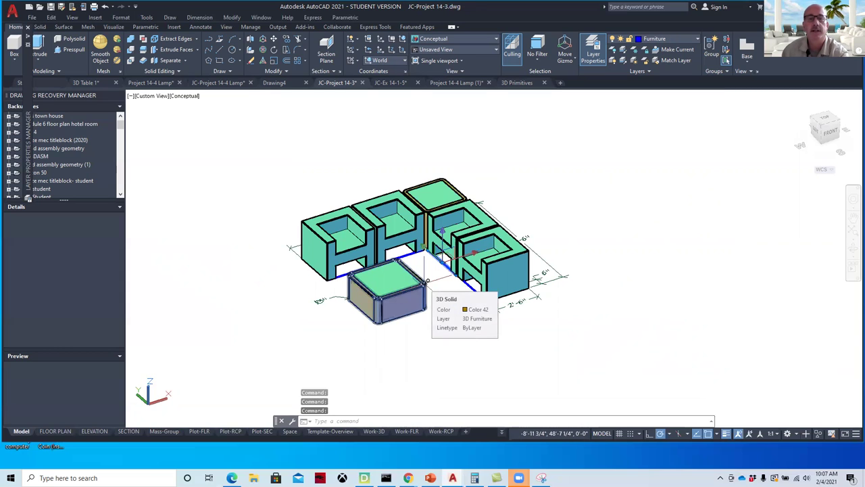
{"action": "right_click", "coordinate": [444, 331]}
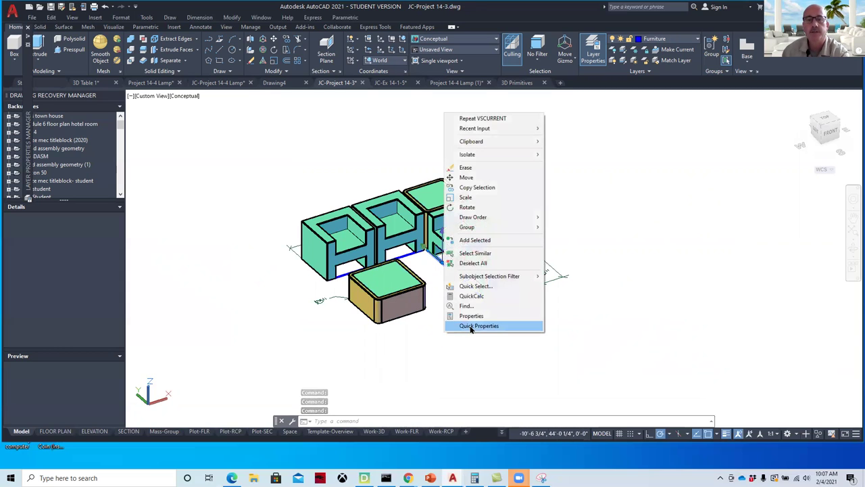
{"action": "left_click", "coordinate": [471, 326]}
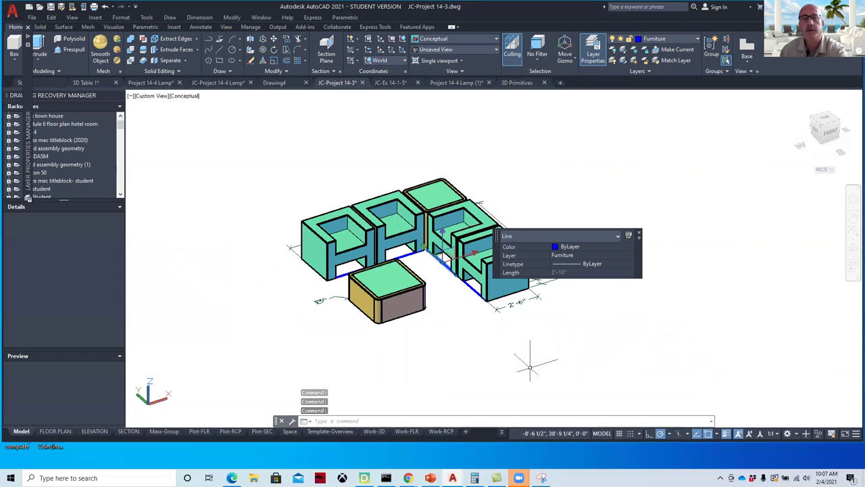
{"action": "key", "text": "Escape"}
{"action": "key", "text": "Escape"}
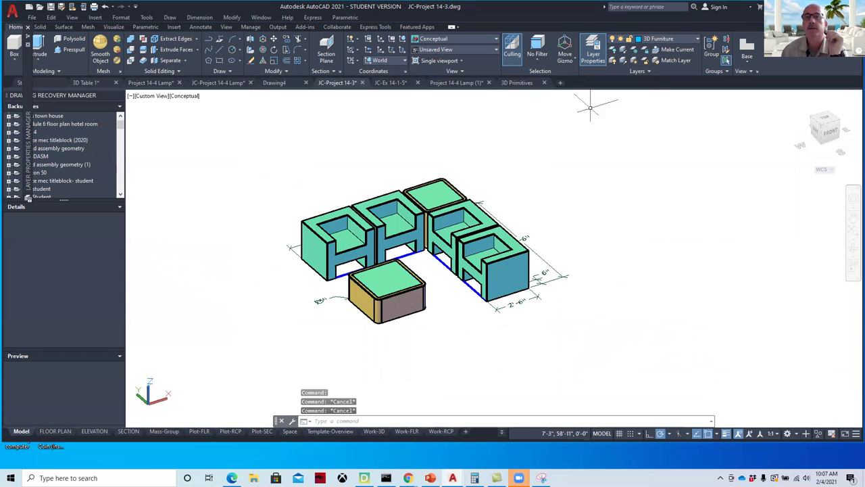
{"action": "left_click", "coordinate": [594, 54]}
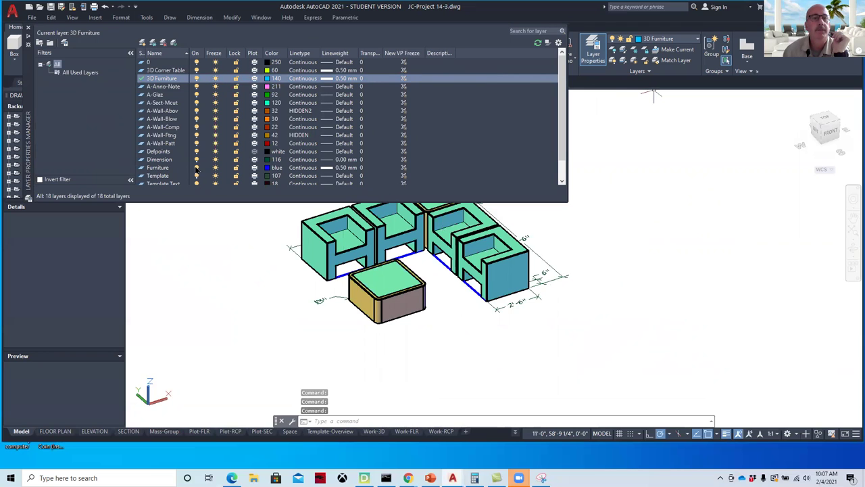
Review the Furniture layer, then switch to the FLOOR PLAN layout sheet
{"action": "left_click", "coordinate": [196, 169]}
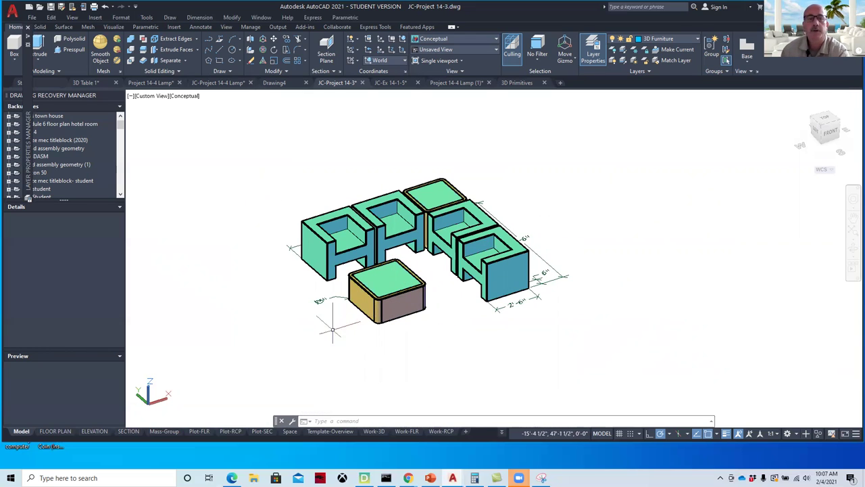
{"action": "middle_click_drag", "start_coordinate": [323, 318], "coordinate": [365, 324]}
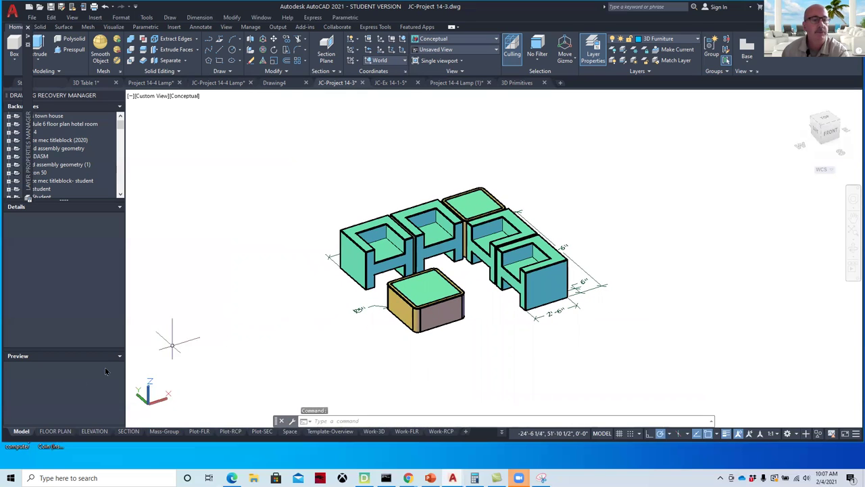
{"action": "left_click", "coordinate": [56, 431]}
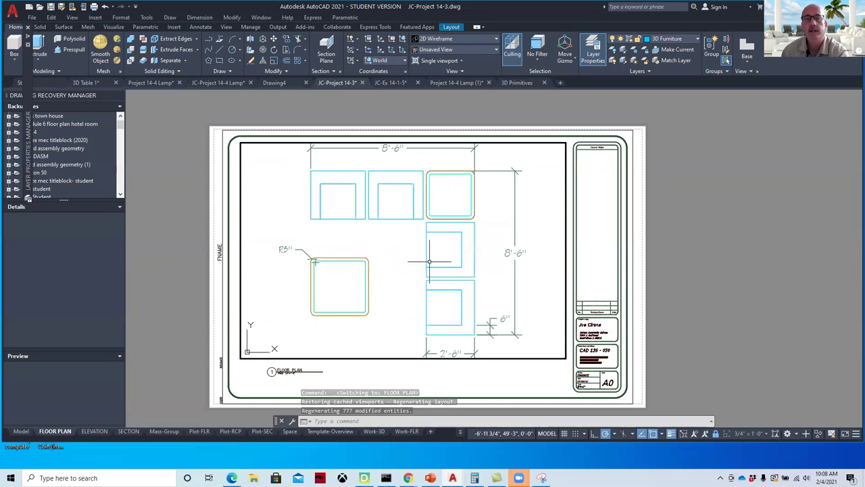
Set the floor plan viewport scale to 1/2" = 1'-0" and recentre the plan
{"action": "scroll", "coordinate": [426, 260], "scroll_direction": "down", "scroll_amount": 2}
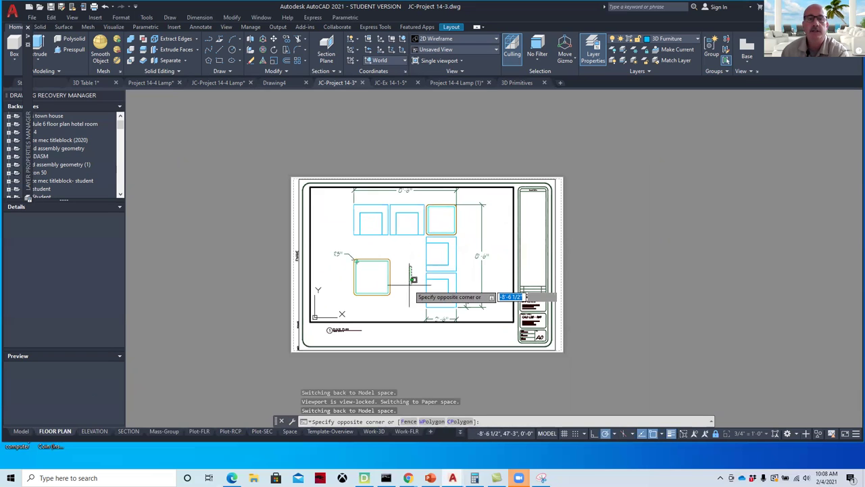
{"action": "left_click", "coordinate": [412, 271]}
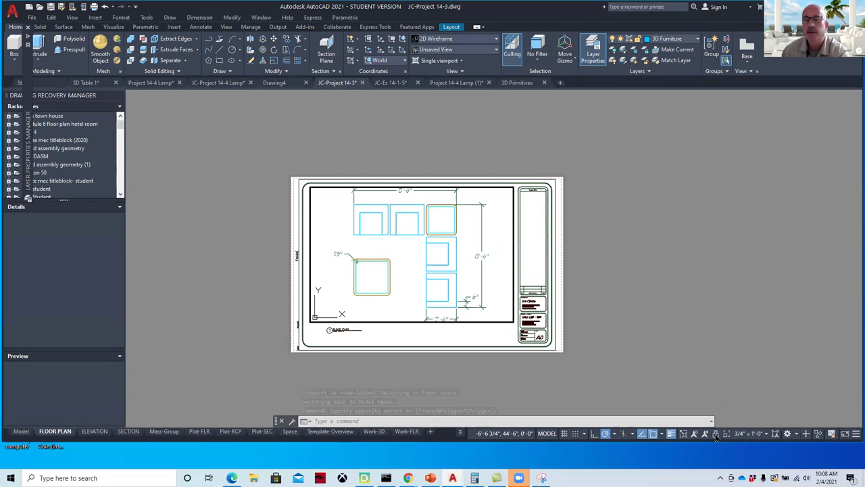
{"action": "left_click", "coordinate": [766, 436]}
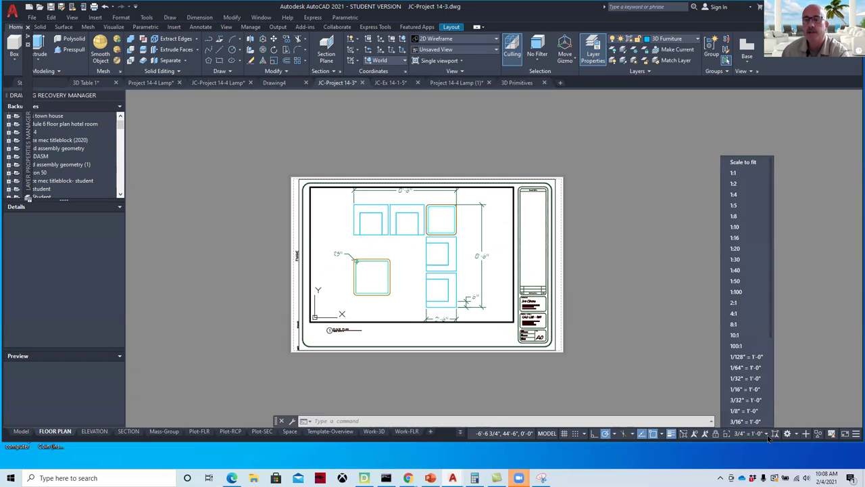
{"action": "scroll", "coordinate": [751, 380], "scroll_direction": "down", "scroll_amount": 2}
{"action": "left_click", "coordinate": [743, 410]}
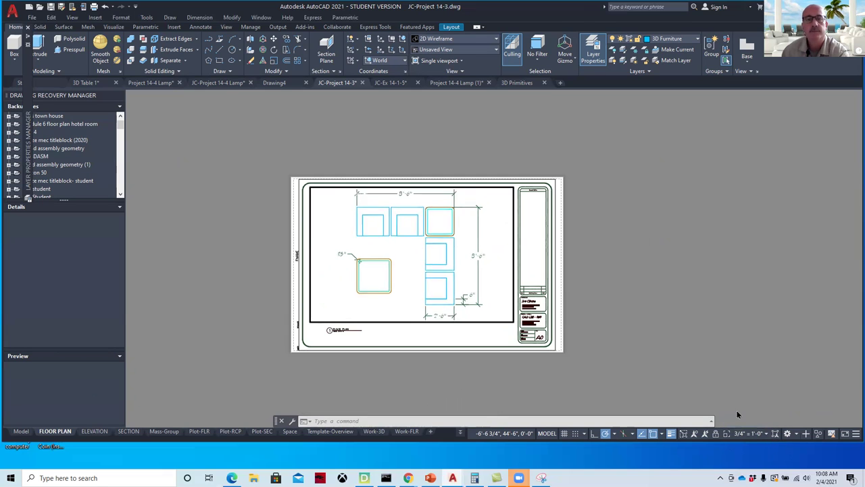
{"action": "middle_click_drag", "start_coordinate": [464, 263], "coordinate": [429, 261]}
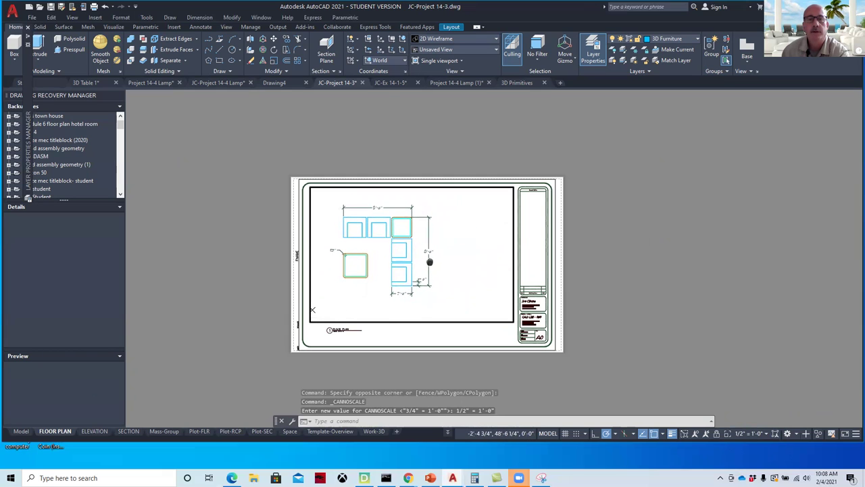
Stretch the floor plan viewport's right edge left to narrow it
{"action": "double_click", "coordinate": [504, 339]}
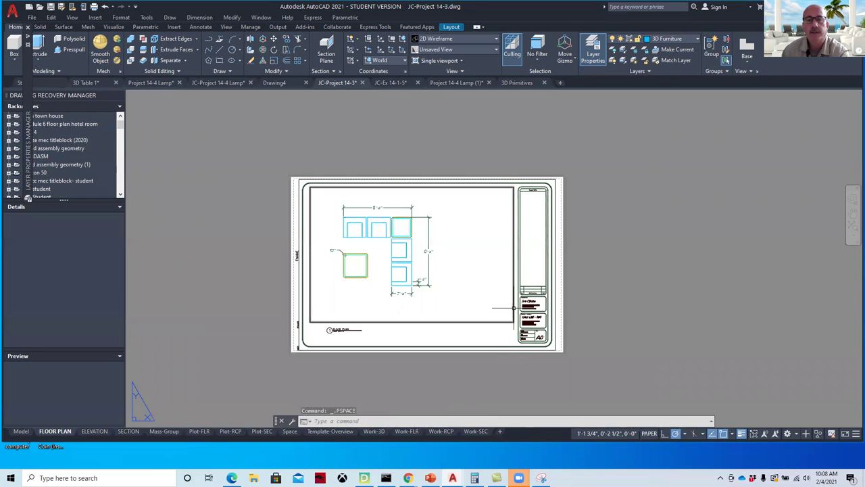
{"action": "left_click", "coordinate": [511, 309]}
{"action": "left_click", "coordinate": [514, 322]}
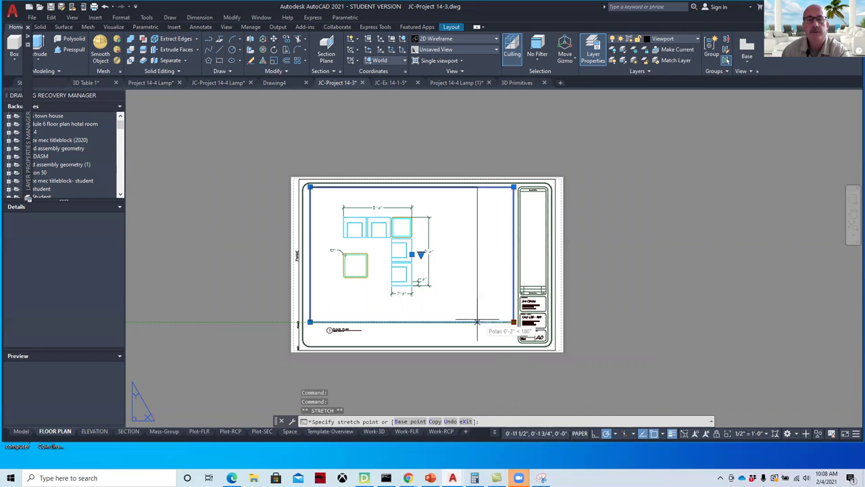
{"action": "left_click", "coordinate": [436, 322]}
{"action": "key", "text": "Escape"}
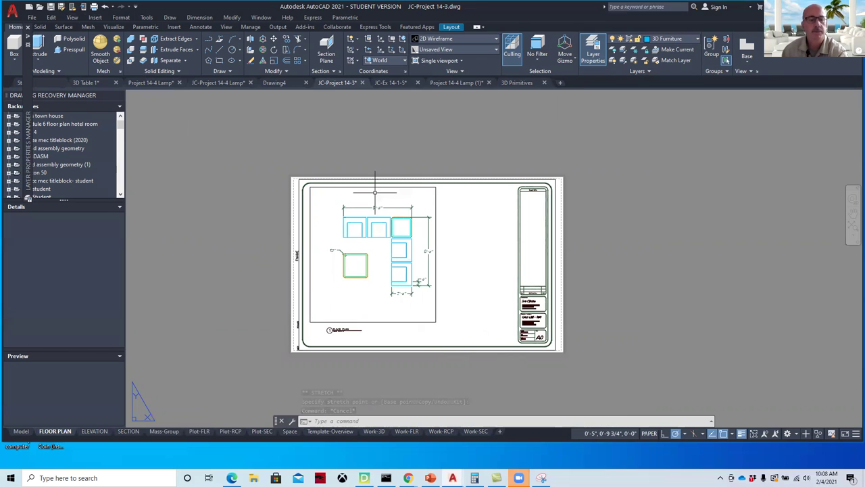
Make the Viewport layer current and change its colour to red
{"action": "left_click", "coordinate": [592, 54]}
{"action": "left_click", "coordinate": [592, 55]}
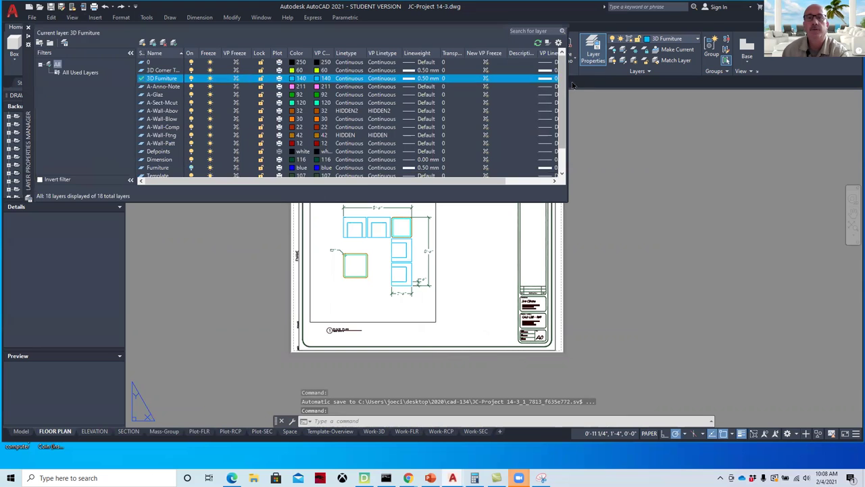
{"action": "left_click_drag", "start_coordinate": [565, 97], "coordinate": [565, 122]}
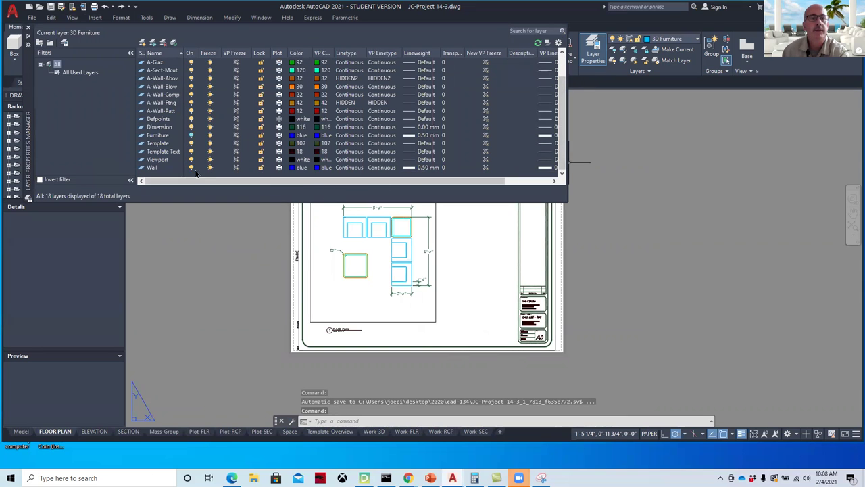
{"action": "left_click", "coordinate": [152, 161]}
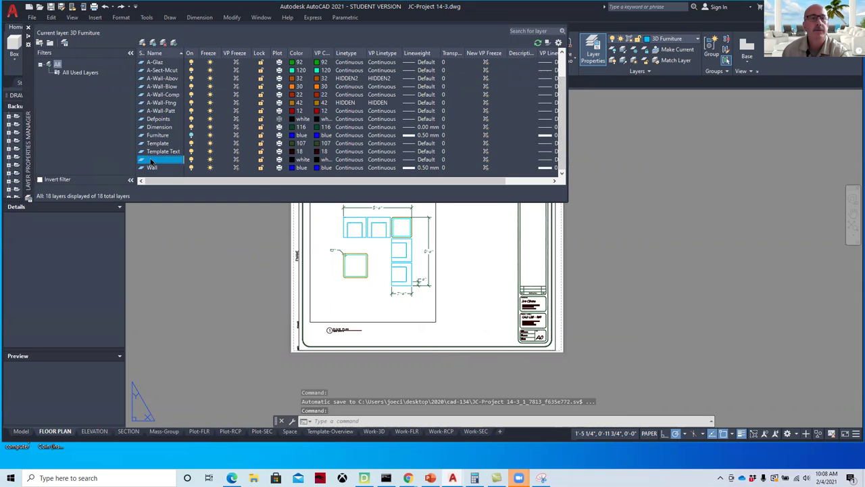
{"action": "left_click", "coordinate": [174, 42]}
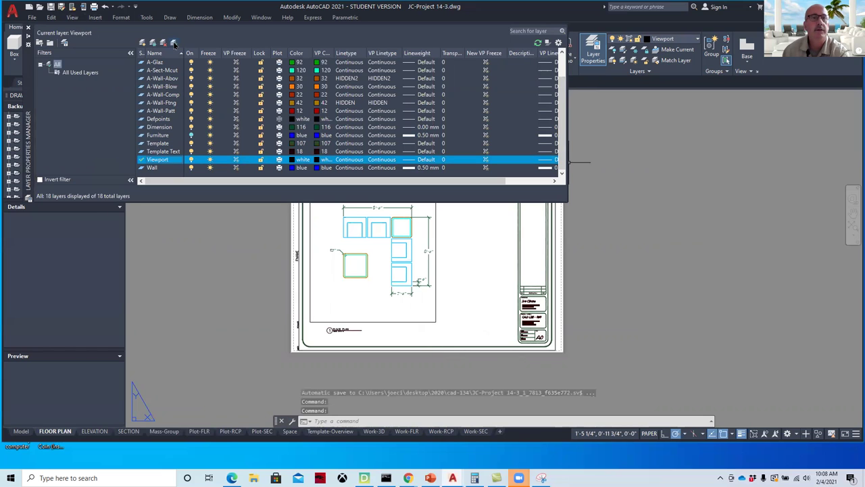
{"action": "left_click", "coordinate": [293, 161]}
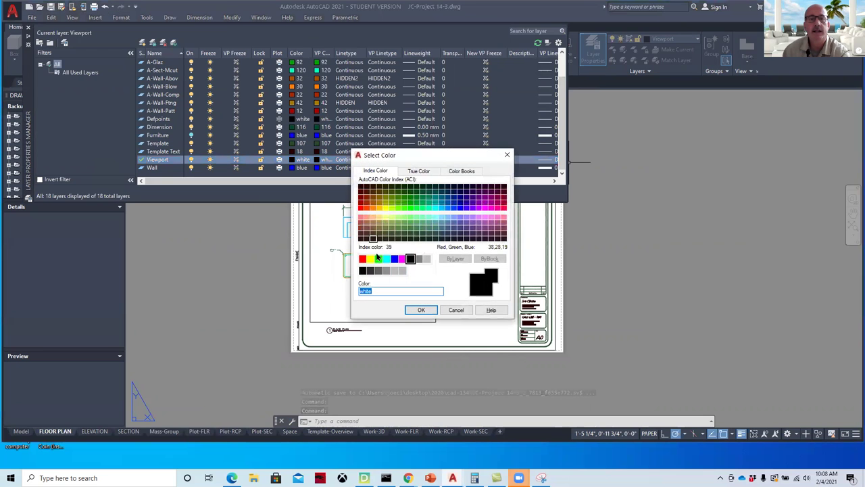
{"action": "left_click", "coordinate": [362, 259]}
{"action": "left_click", "coordinate": [421, 310]}
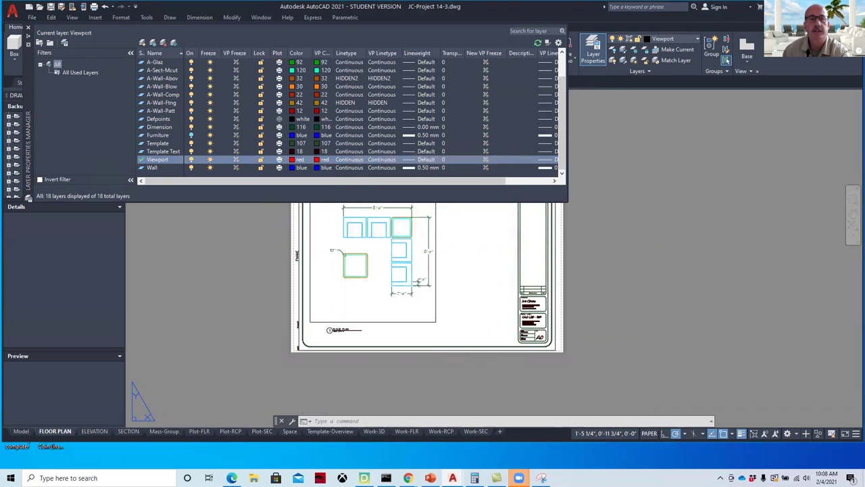
Create a single new viewport to the right of the floor plan
{"action": "left_click", "coordinate": [73, 18]}
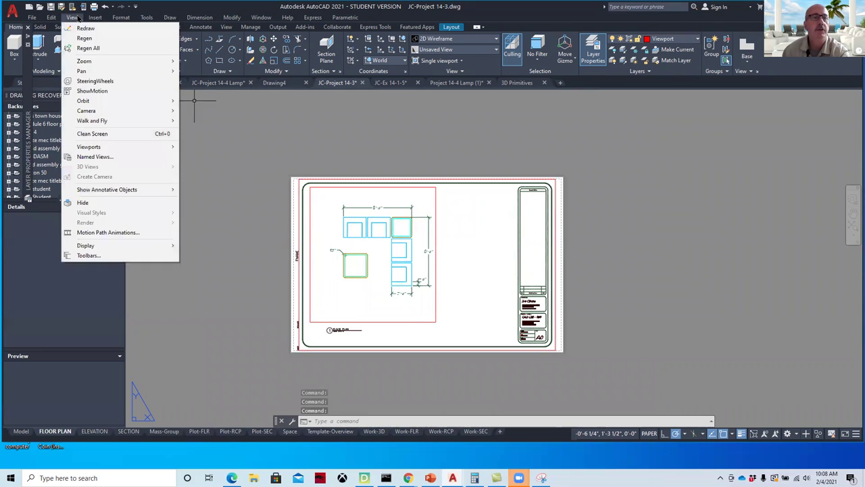
{"action": "mouse_move", "coordinate": [89, 148]}
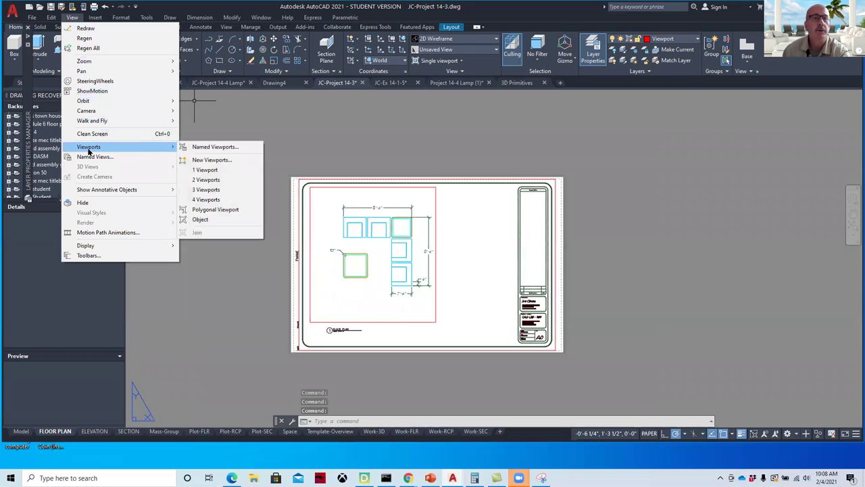
{"action": "left_click", "coordinate": [206, 171]}
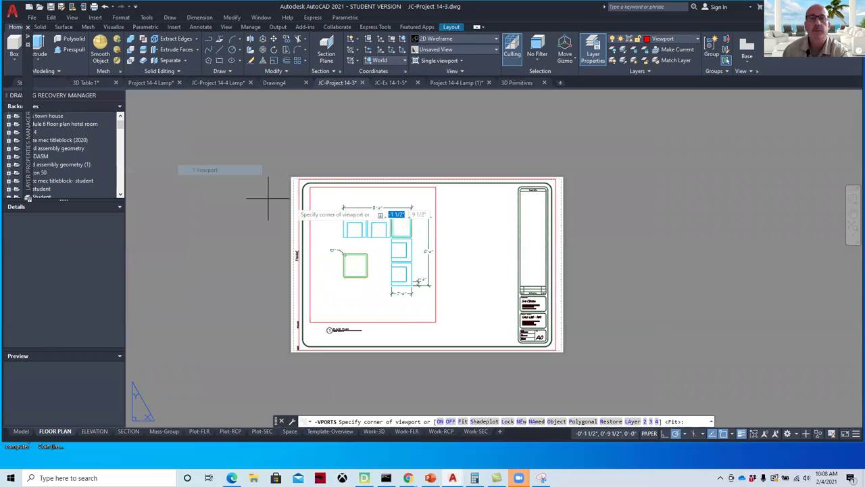
{"action": "left_click", "coordinate": [444, 187]}
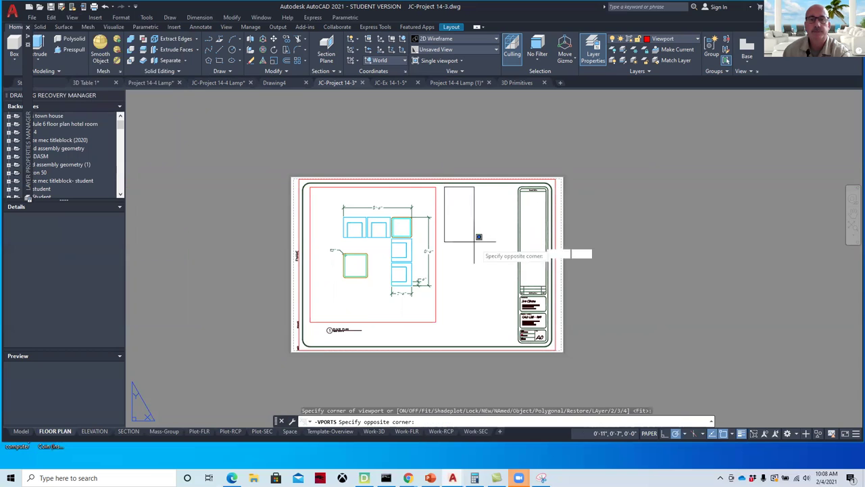
{"action": "left_click", "coordinate": [511, 257]}
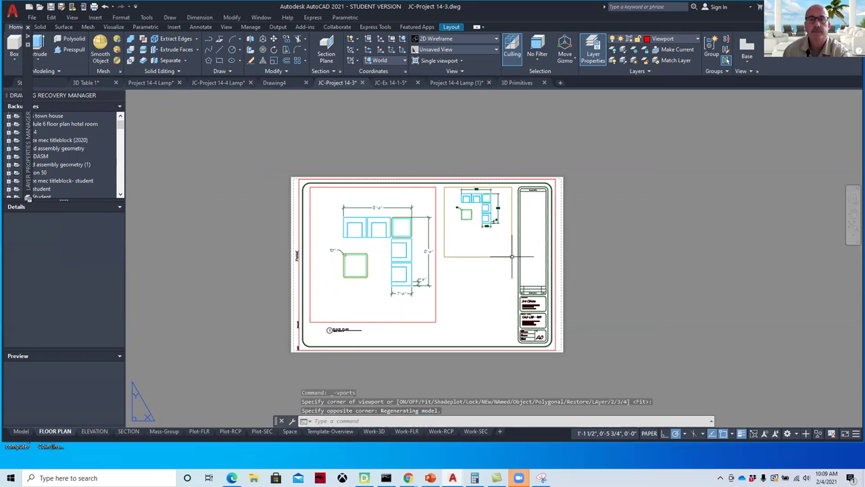
Set the new viewport to a SE Isometric view shaded in Conceptual style
{"action": "double_click", "coordinate": [483, 237]}
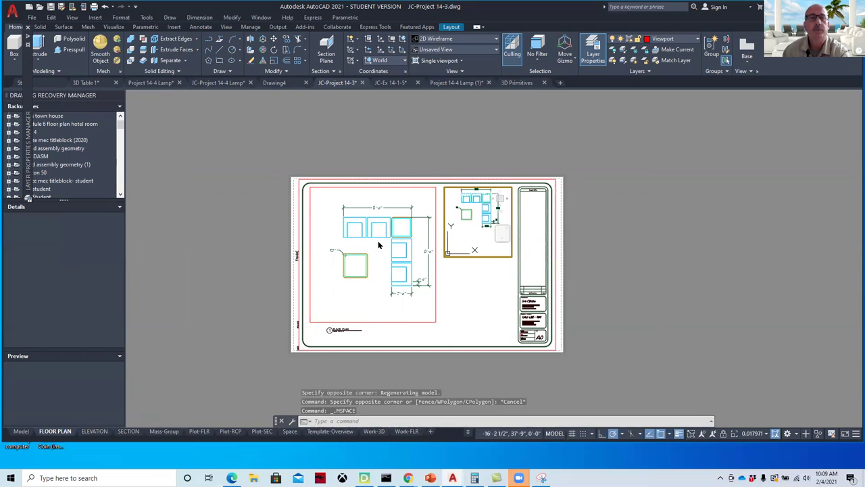
{"action": "left_click", "coordinate": [74, 18]}
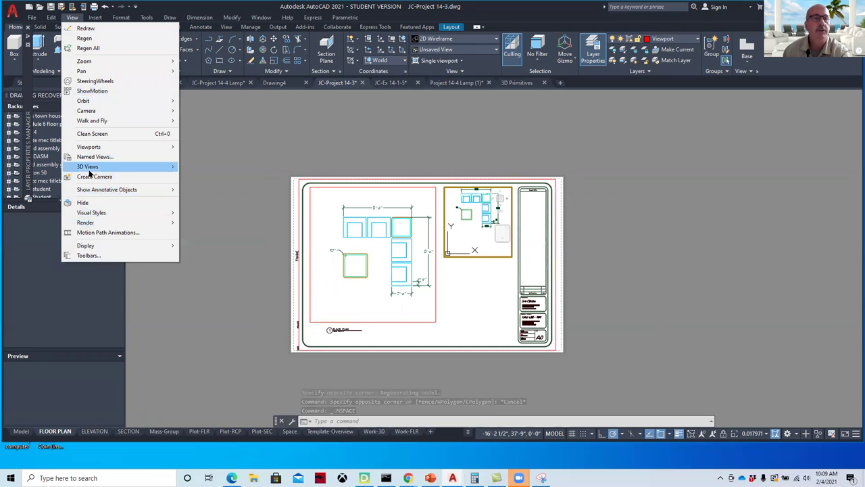
{"action": "mouse_move", "coordinate": [88, 166]}
{"action": "left_click", "coordinate": [200, 273]}
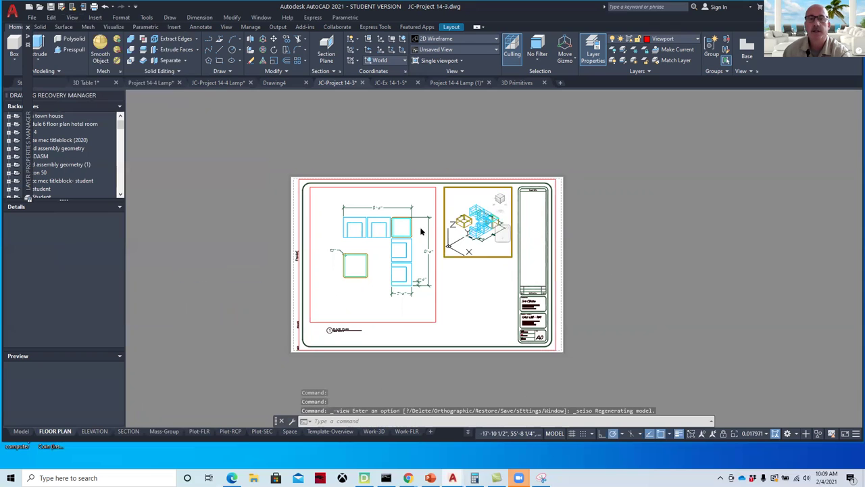
{"action": "left_click", "coordinate": [73, 17]}
{"action": "mouse_move", "coordinate": [104, 213]}
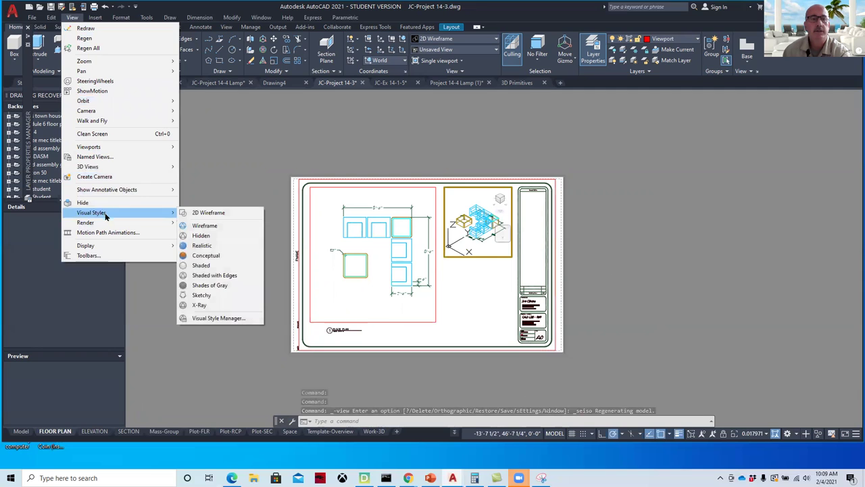
{"action": "left_click", "coordinate": [204, 255]}
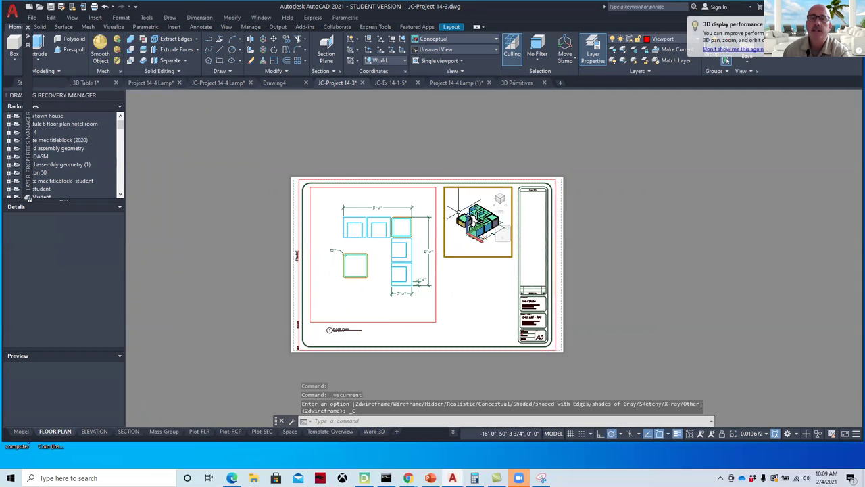
Turn the UCS icon off with UCSICON
{"action": "type", "text": "u"}
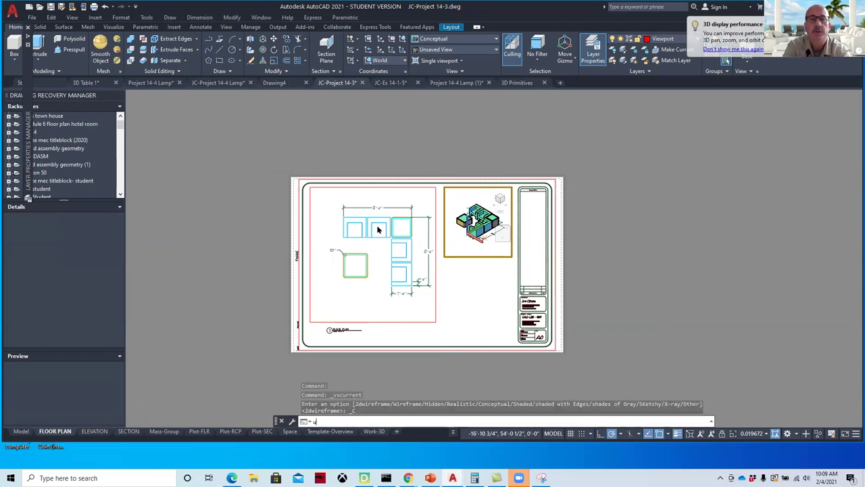
{"action": "type", "text": "cs"}
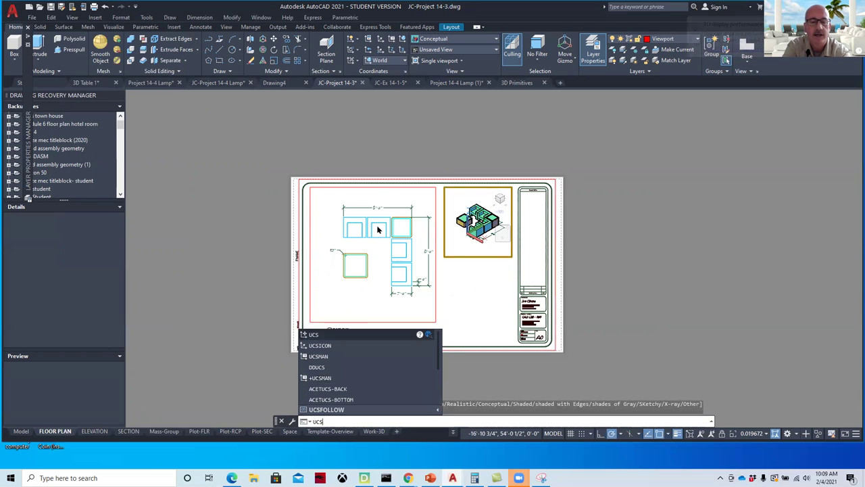
{"action": "type", "text": "icon"}
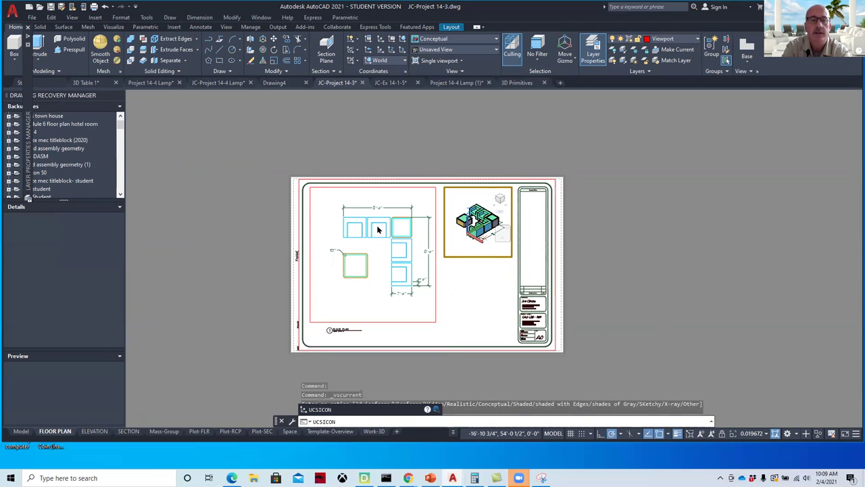
{"action": "key", "text": "Return"}
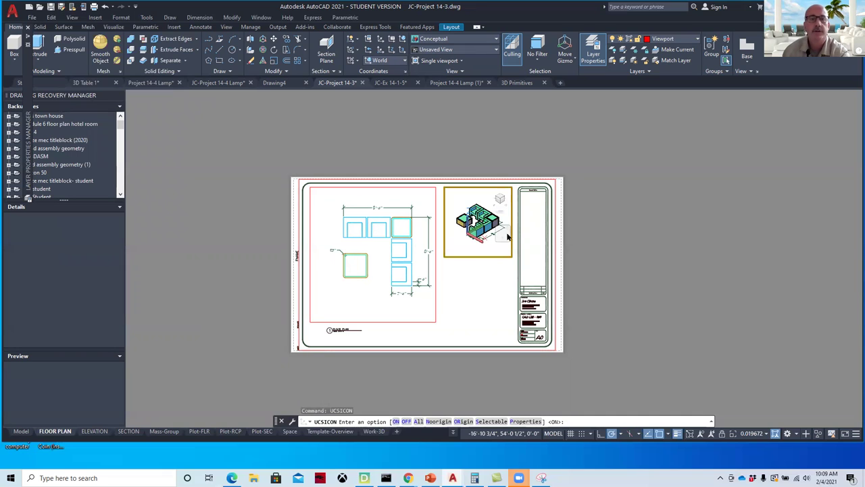
{"action": "left_click", "coordinate": [406, 421]}
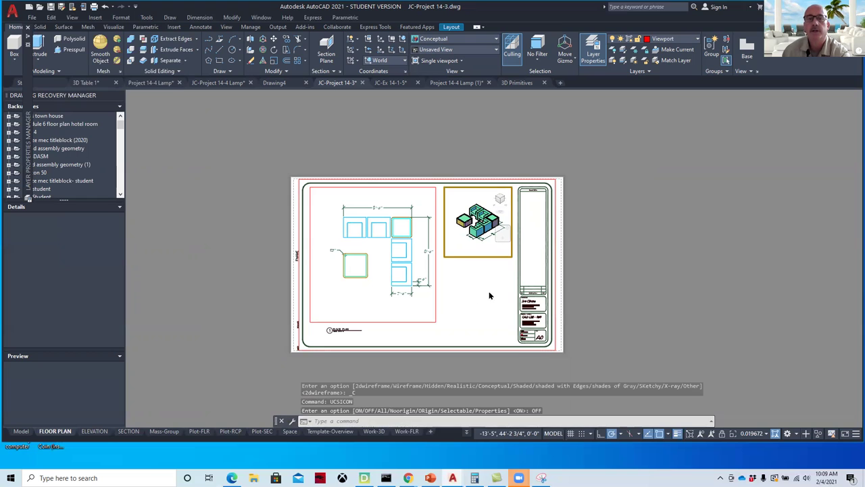
Go to the ELEVATION sheet and zoom its viewport to the whole seating model
{"action": "double_click", "coordinate": [603, 274]}
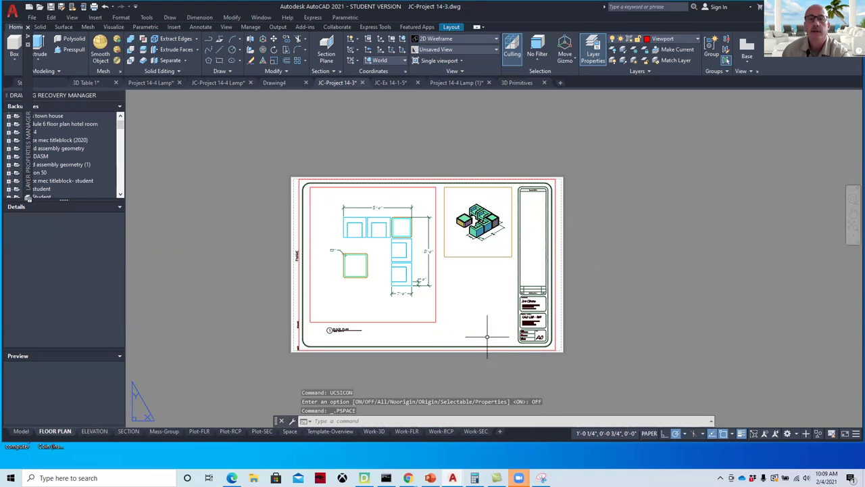
{"action": "scroll", "coordinate": [452, 332], "scroll_direction": "up", "scroll_amount": 4}
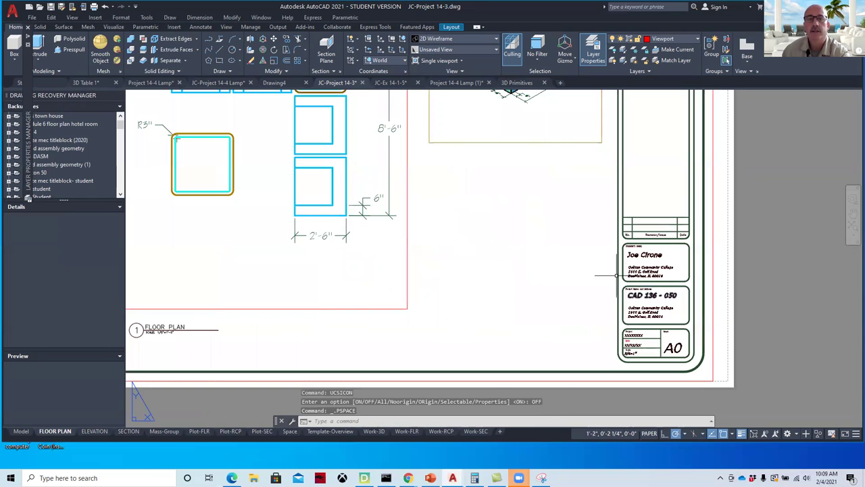
{"action": "scroll", "coordinate": [534, 283], "scroll_direction": "down", "scroll_amount": 2}
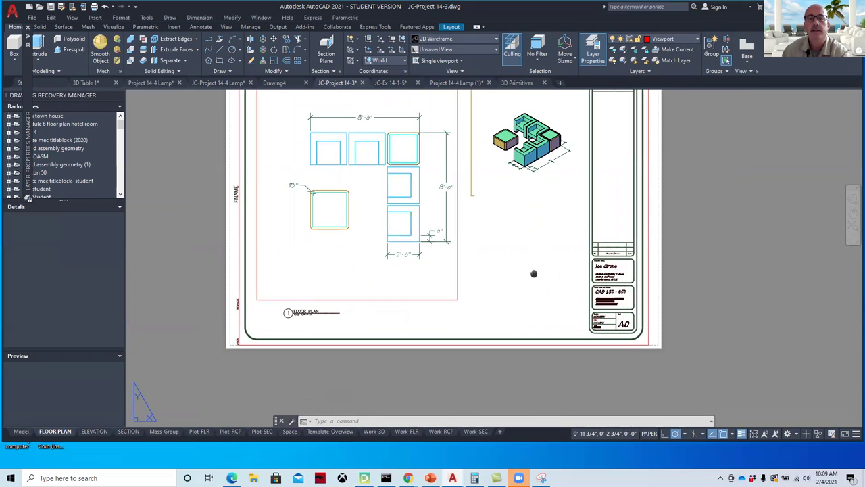
{"action": "middle_click_drag", "start_coordinate": [535, 272], "coordinate": [563, 318]}
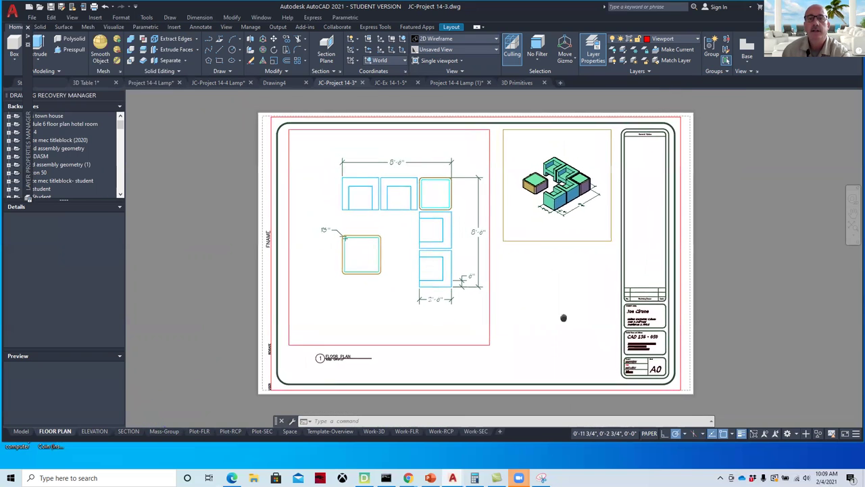
{"action": "left_click", "coordinate": [89, 435]}
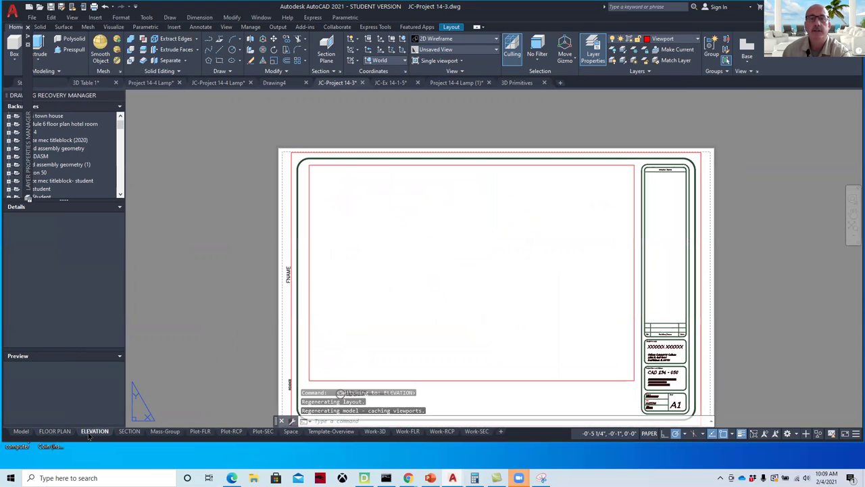
{"action": "left_click", "coordinate": [459, 249]}
{"action": "key", "text": "Escape"}
{"action": "double_click", "coordinate": [400, 281]}
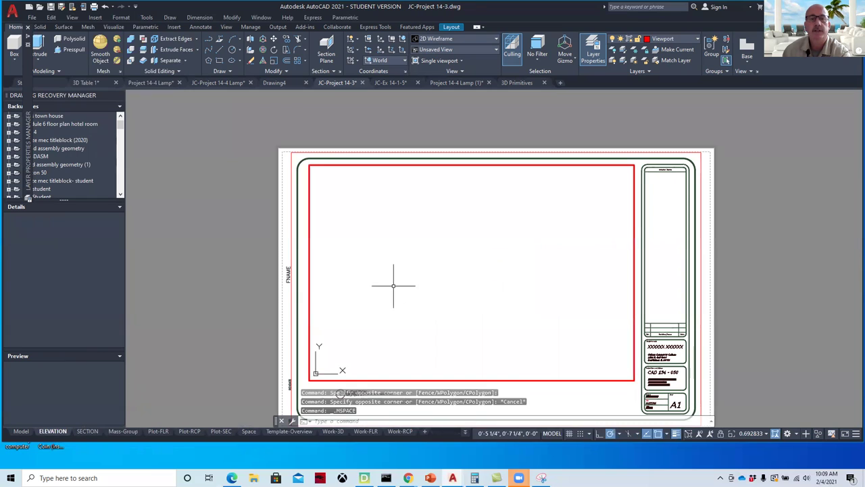
{"action": "middle_click", "coordinate": [444, 259]}
{"action": "middle_click", "coordinate": [444, 259]}
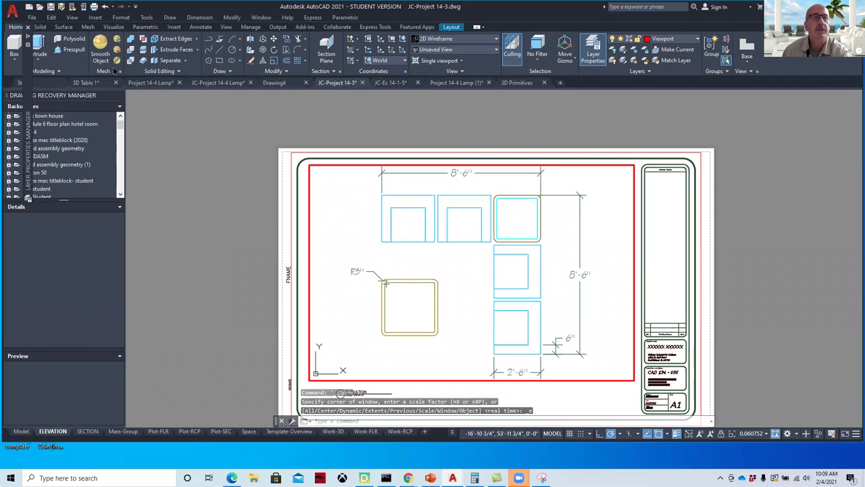
Set the ELEVATION viewport to a Conceptual-shaded SE Isometric view
{"action": "left_click", "coordinate": [72, 15]}
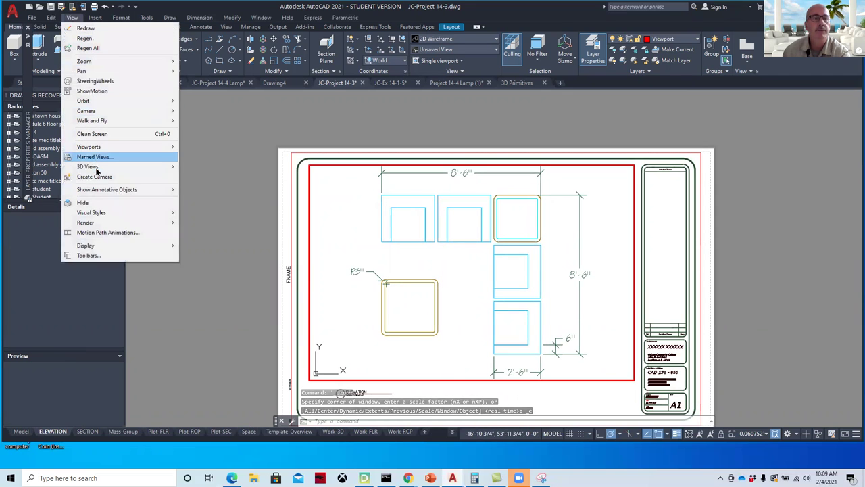
{"action": "mouse_move", "coordinate": [96, 171]}
{"action": "left_click", "coordinate": [217, 273]}
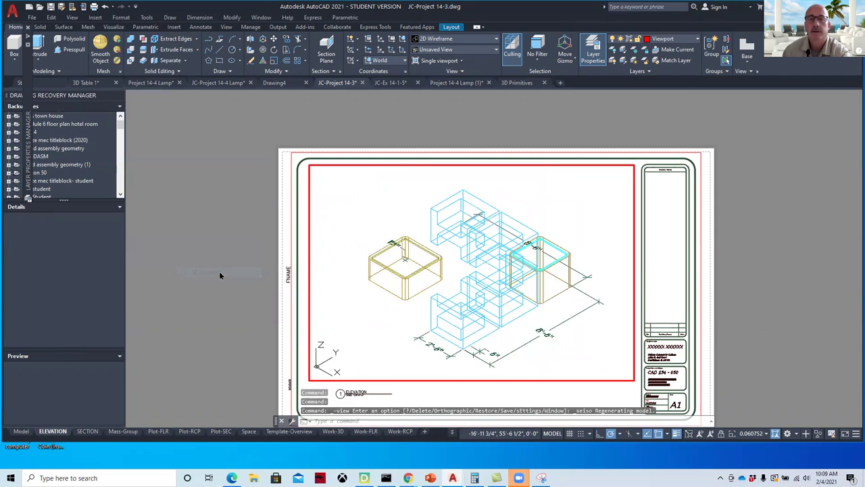
{"action": "left_click", "coordinate": [71, 17]}
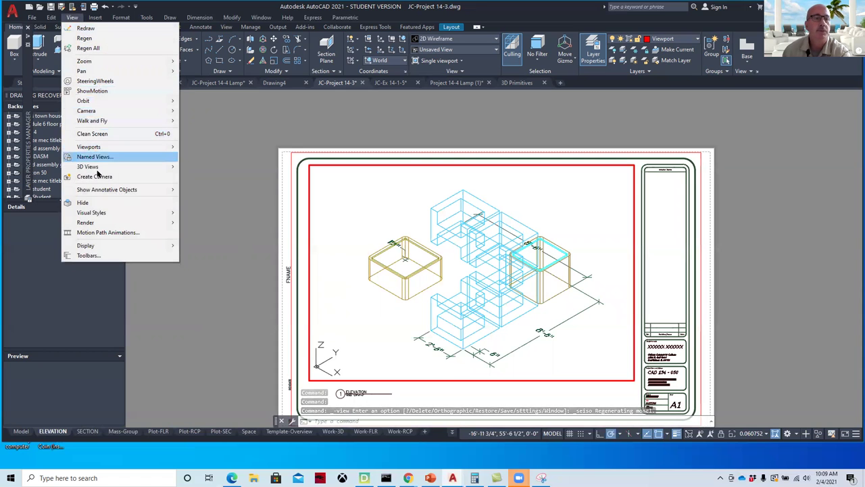
{"action": "mouse_move", "coordinate": [103, 215]}
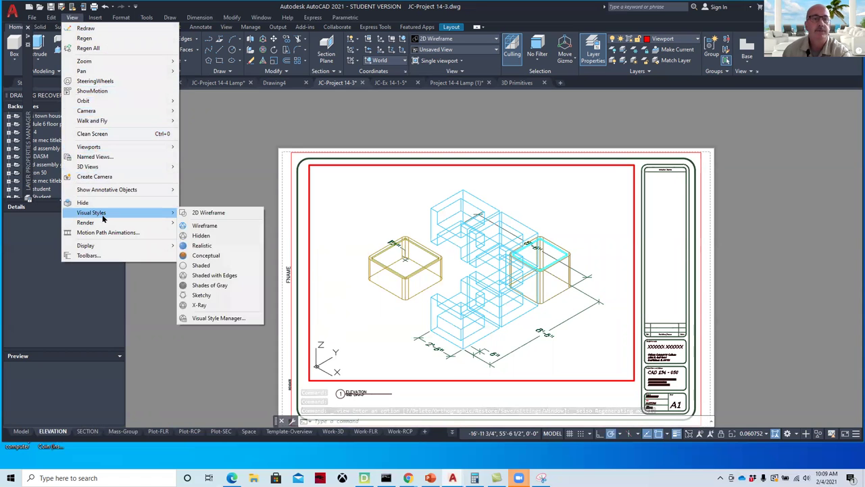
{"action": "left_click", "coordinate": [202, 255]}
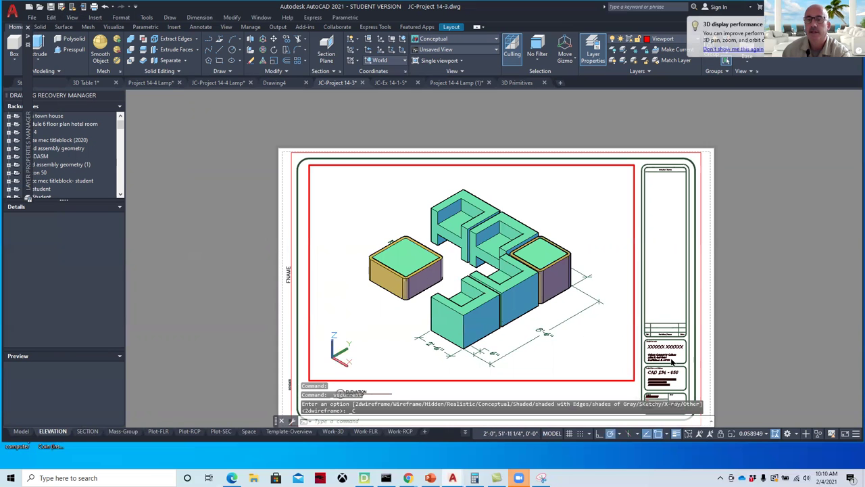
{"action": "double_click", "coordinate": [246, 264]}
{"action": "middle_click_drag", "start_coordinate": [245, 264], "coordinate": [251, 210]}
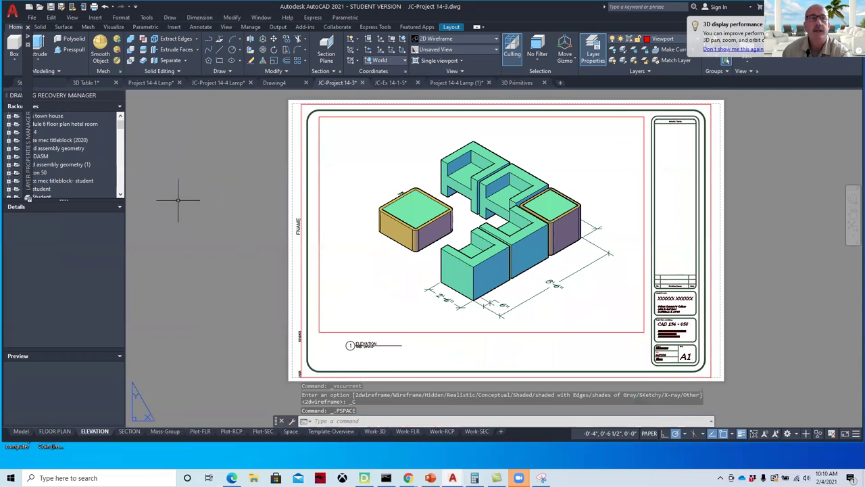
{"action": "left_click", "coordinate": [34, 16]}
{"action": "left_click", "coordinate": [58, 134]}
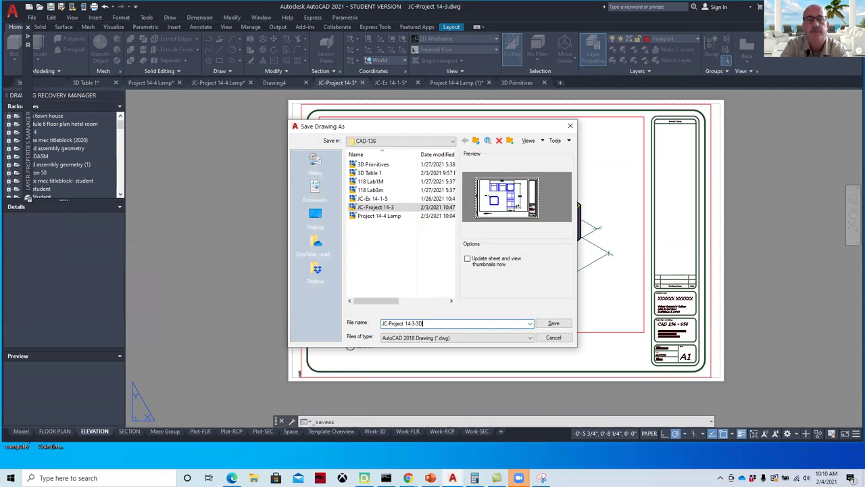
Confirm saving the drawing as JC-Project 14-3-3D.dwg in CAD-136
{"action": "left_click", "coordinate": [553, 324]}
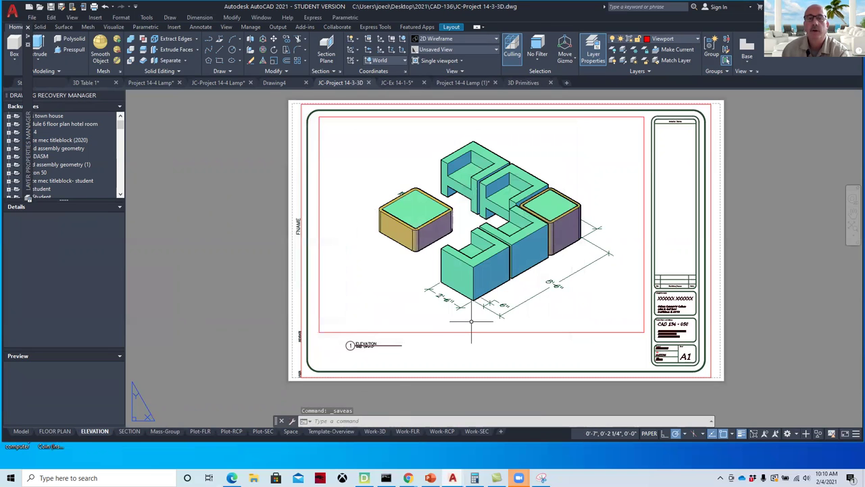